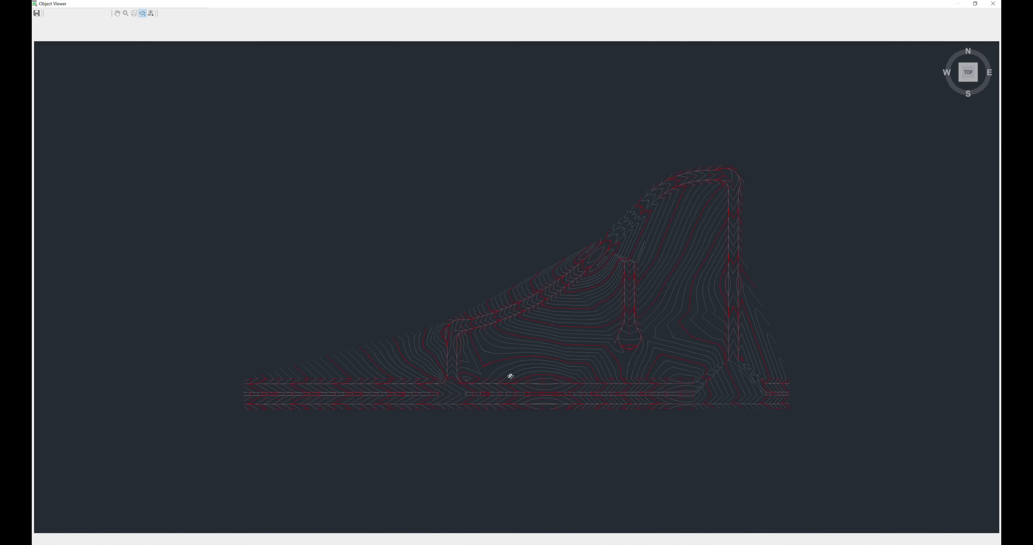
# Examine the complete design surface in 3D around the intersection's median ends and curb returns
pyautogui.moveTo(510, 376); pyautogui.dragTo(604, 278)
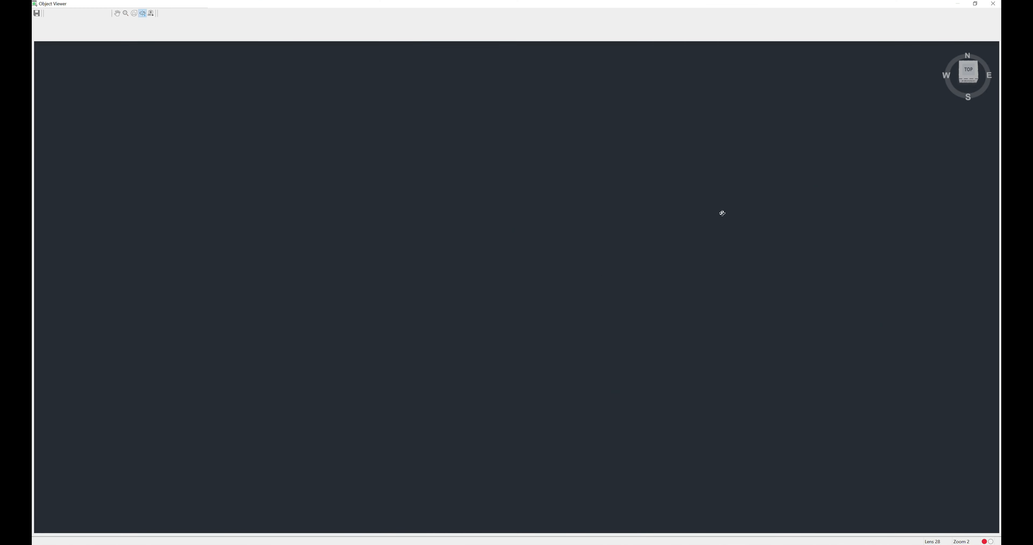
pyautogui.click(976, 78)
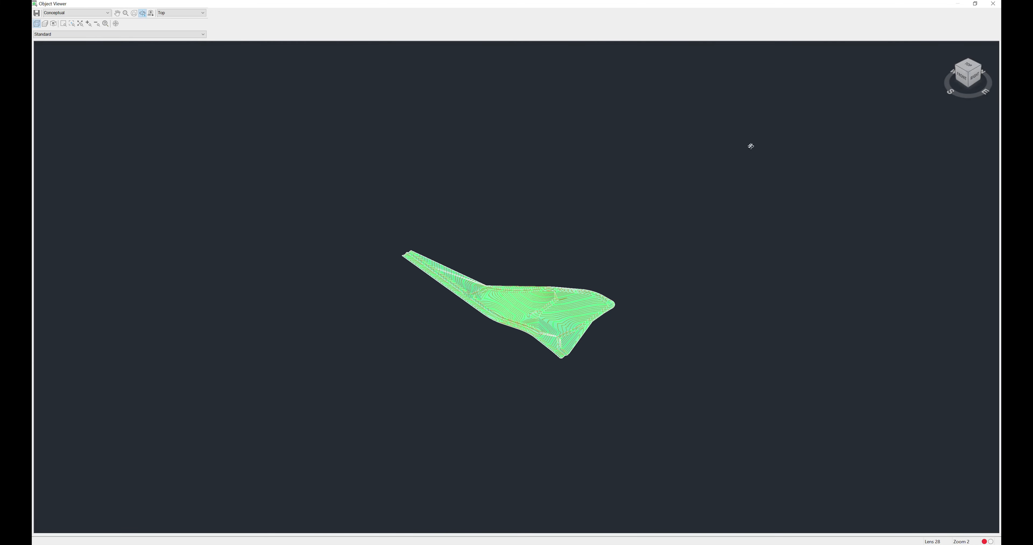
pyautogui.scroll(10, 593, 235)
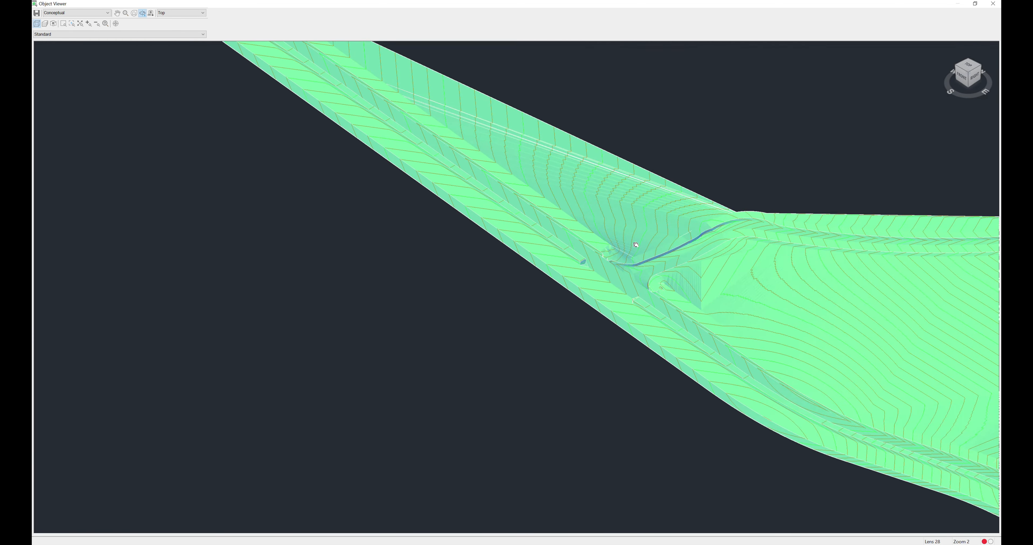
pyautogui.moveTo(755, 223); pyautogui.dragTo(618, 222, button='middle')
pyautogui.scroll(3, 641, 190)
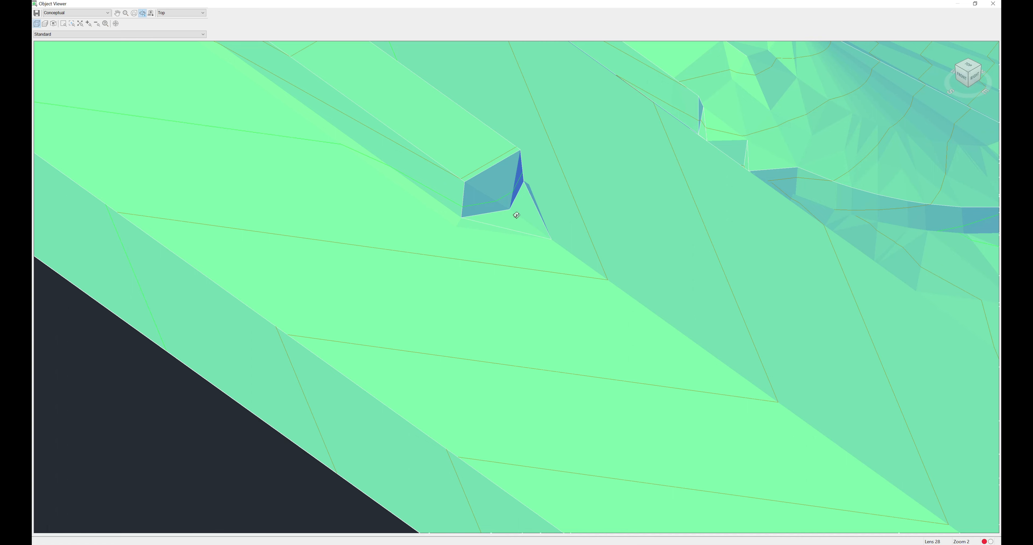
pyautogui.scroll(-3, 516, 215)
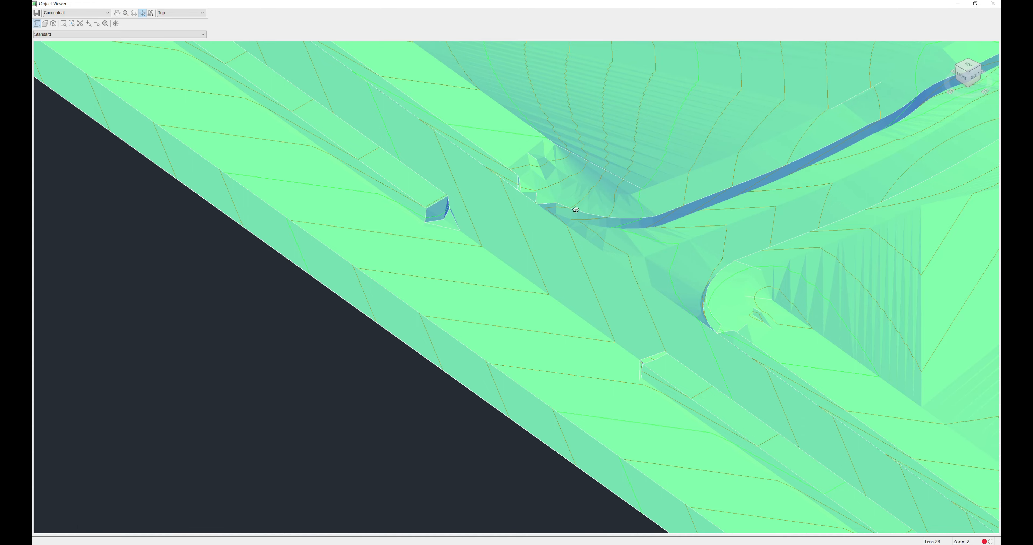
pyautogui.rightClick(666, 273)
pyautogui.click(677, 277)
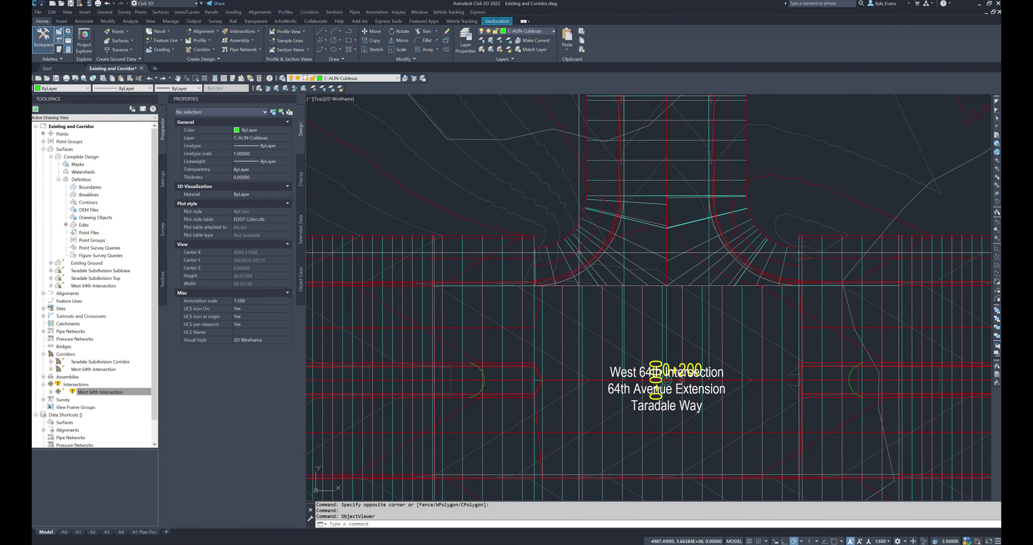
# Freeze the layer C-SURF-Complete Design by picking the complete design surface in the drawing
pyautogui.click(315, 90)
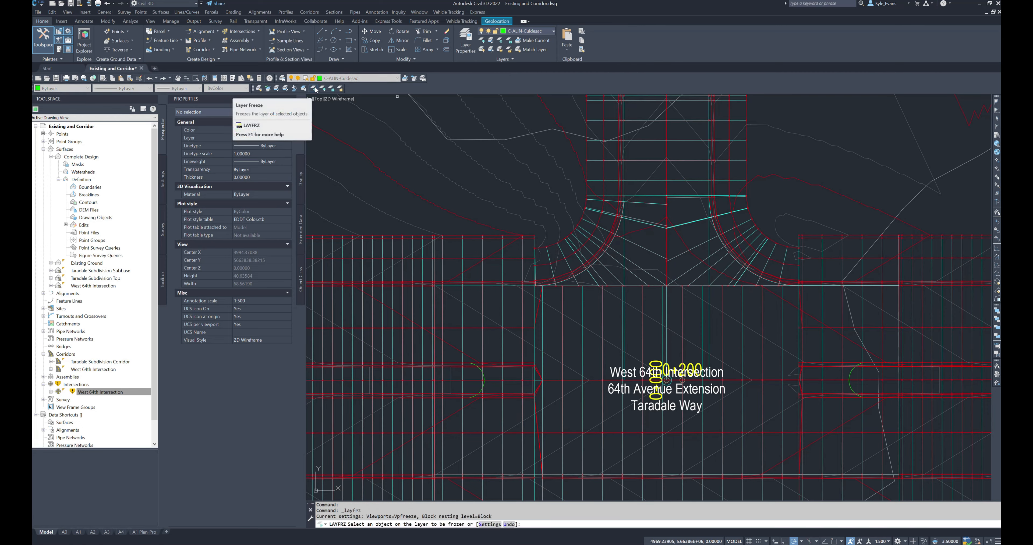
pyautogui.click(494, 175)
pyautogui.press('Escape')
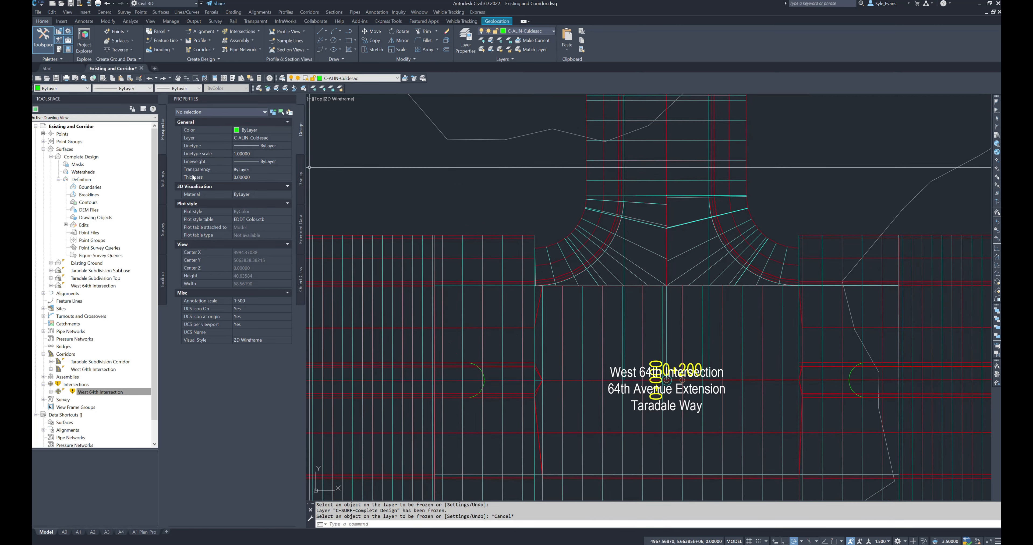
# Select the West 64th Intersection surface and make its layer visible in the drawing
pyautogui.click(51, 157)
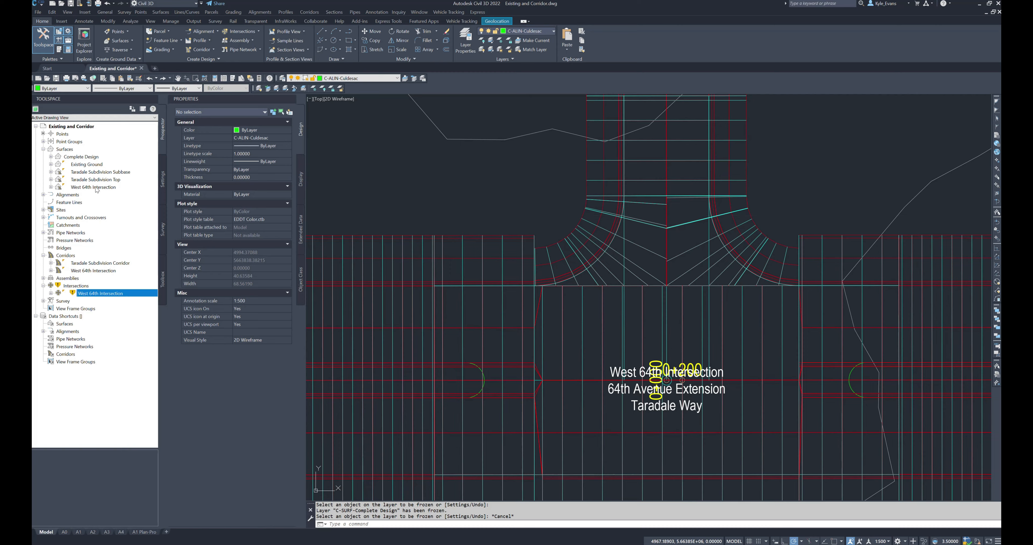
pyautogui.rightClick(90, 189)
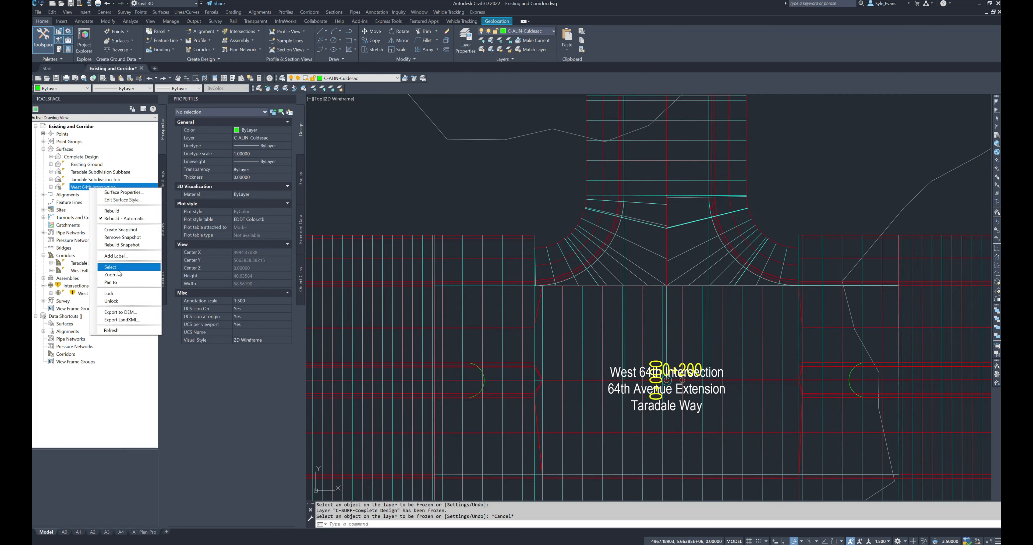
pyautogui.click(119, 268)
pyautogui.click(391, 80)
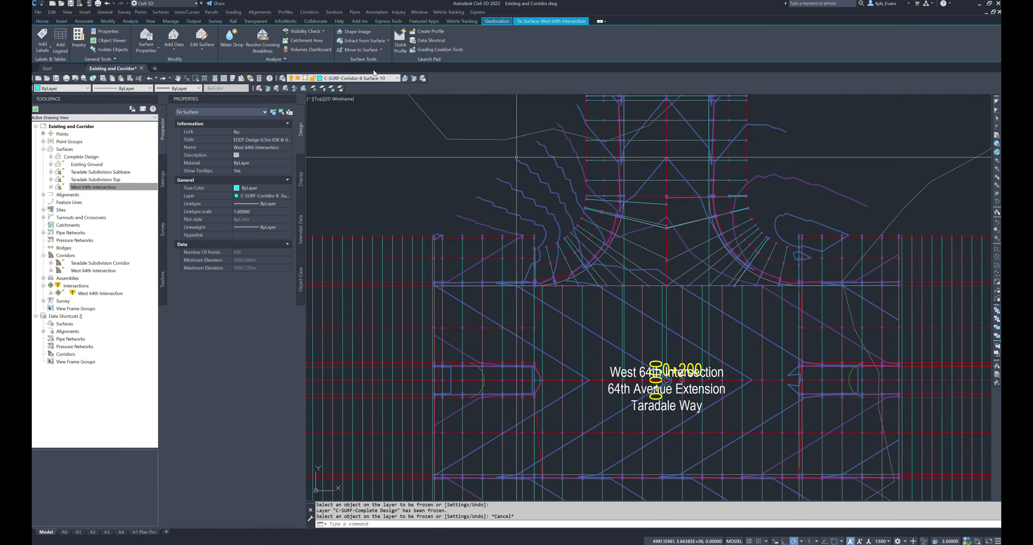
pyautogui.press('Escape')
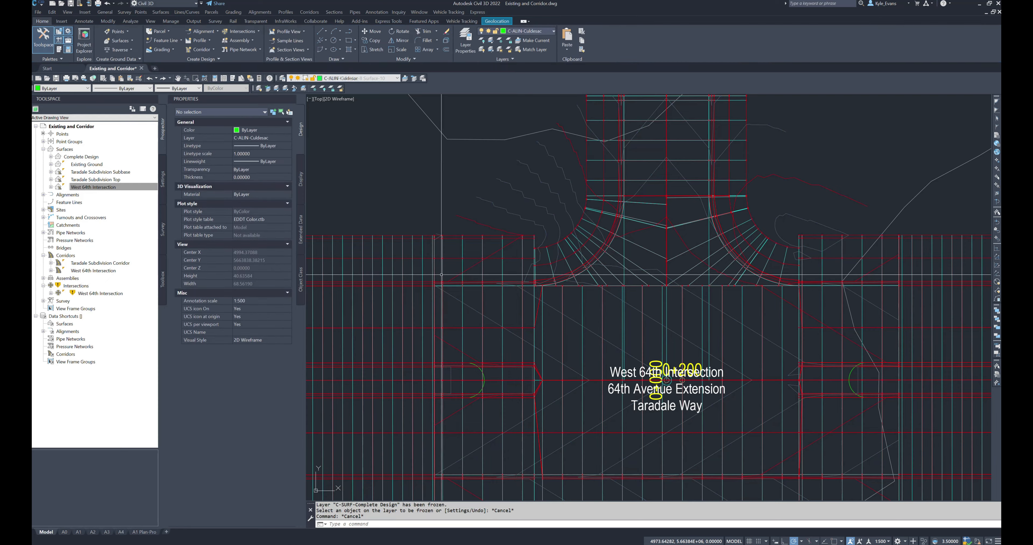
# Set the tangent, curve, spiral and vertical curve frequencies of all West 64th Intersection corridor regions to 1 m, and rebuild the corridor
pyautogui.moveTo(913, 281); pyautogui.dragTo(871, 255, button='middle')
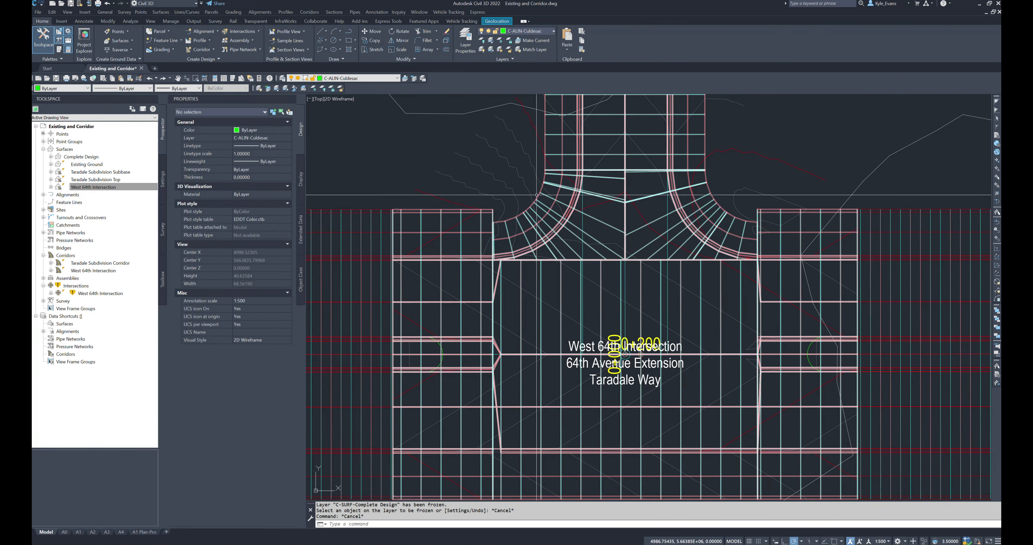
pyautogui.click(506, 183)
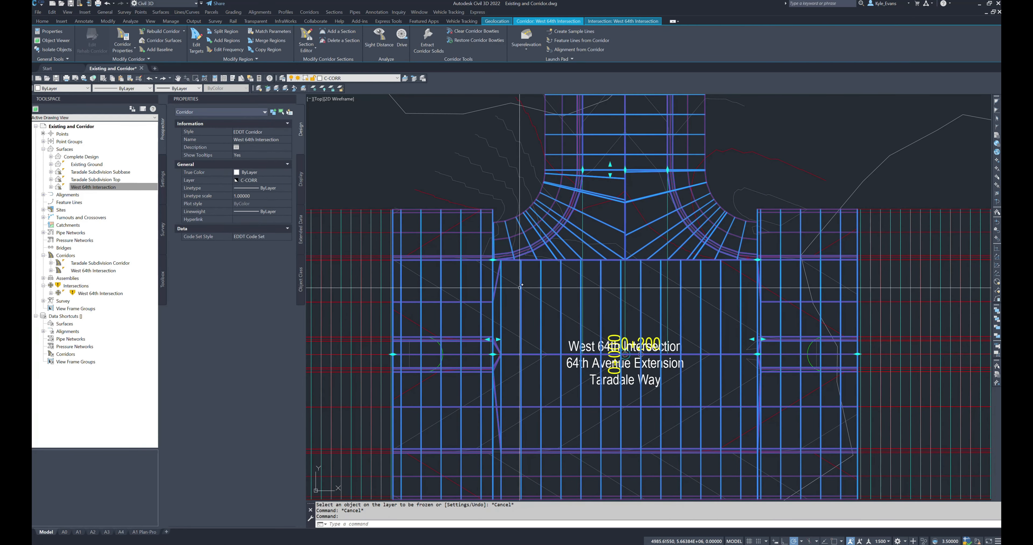
pyautogui.rightClick(506, 183)
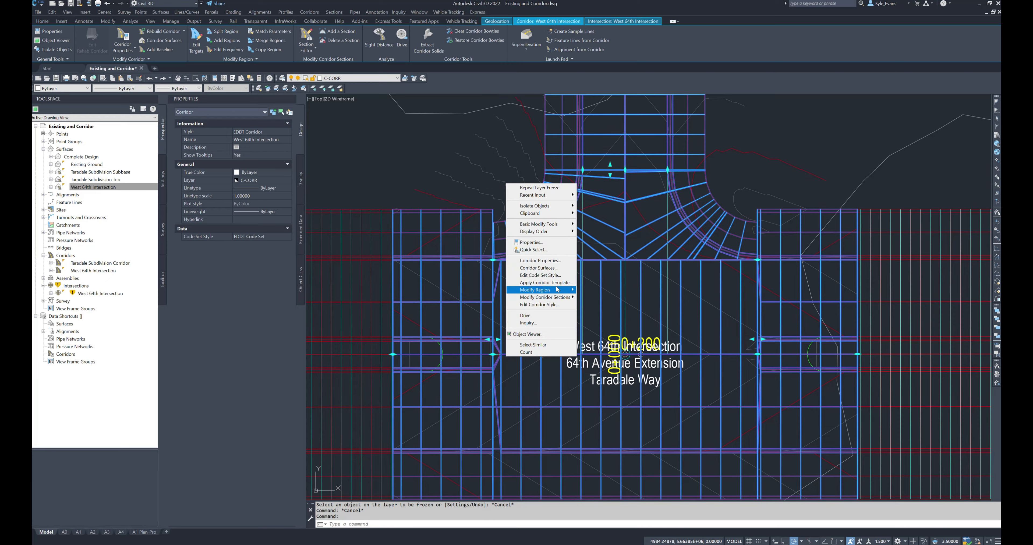
pyautogui.click(558, 261)
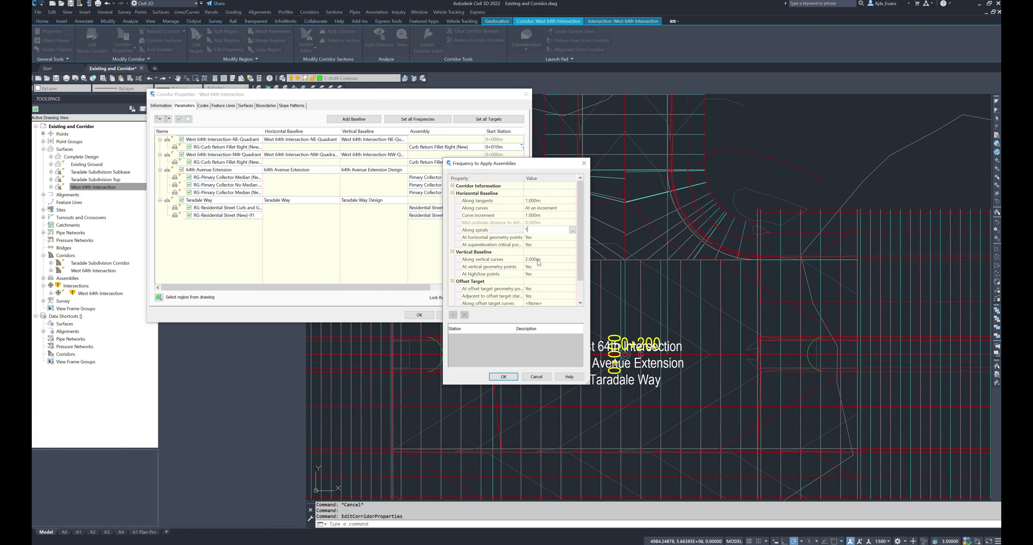
pyautogui.press('Tab')
pyautogui.scroll(-1, 513, 317)
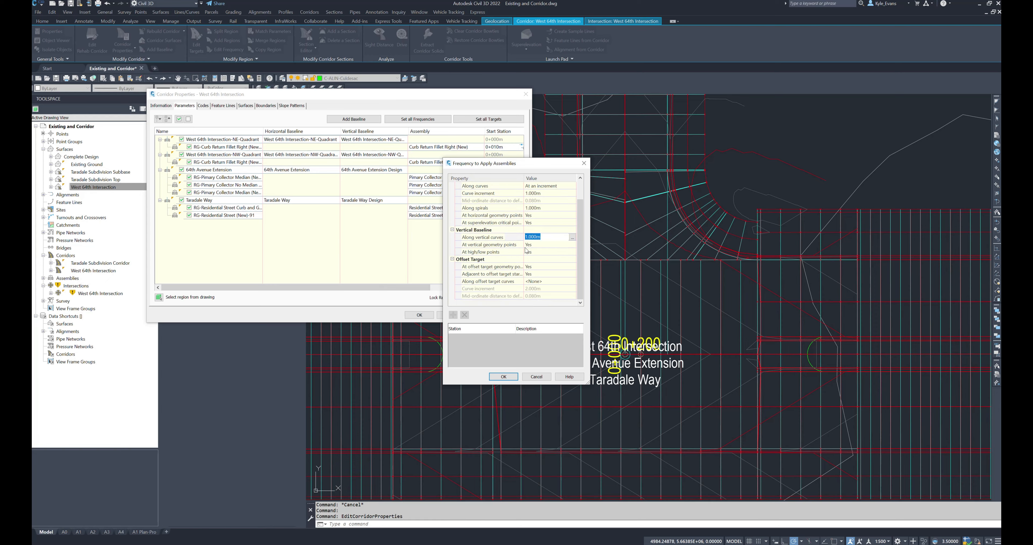
pyautogui.scroll(1, 558, 258)
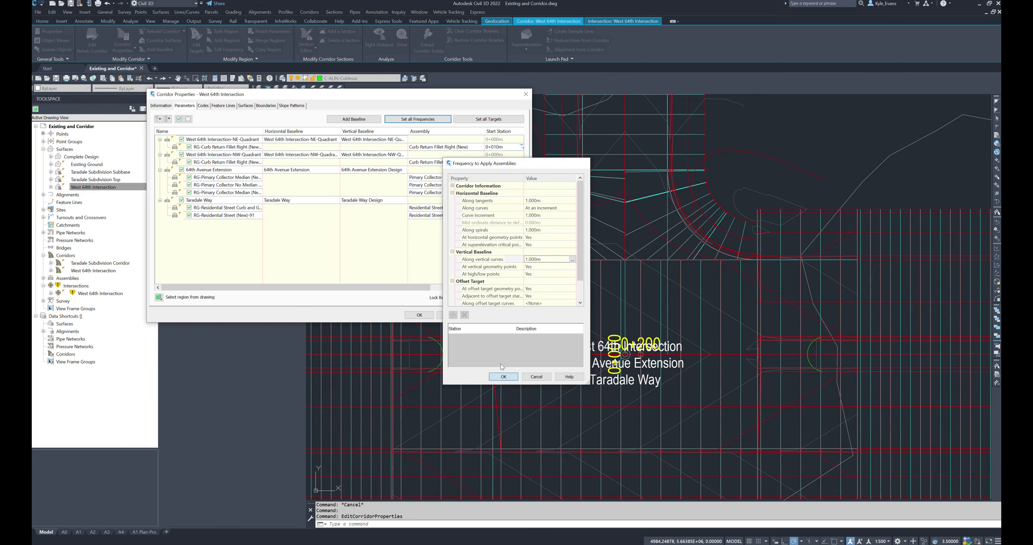
pyautogui.click(505, 377)
pyautogui.click(420, 316)
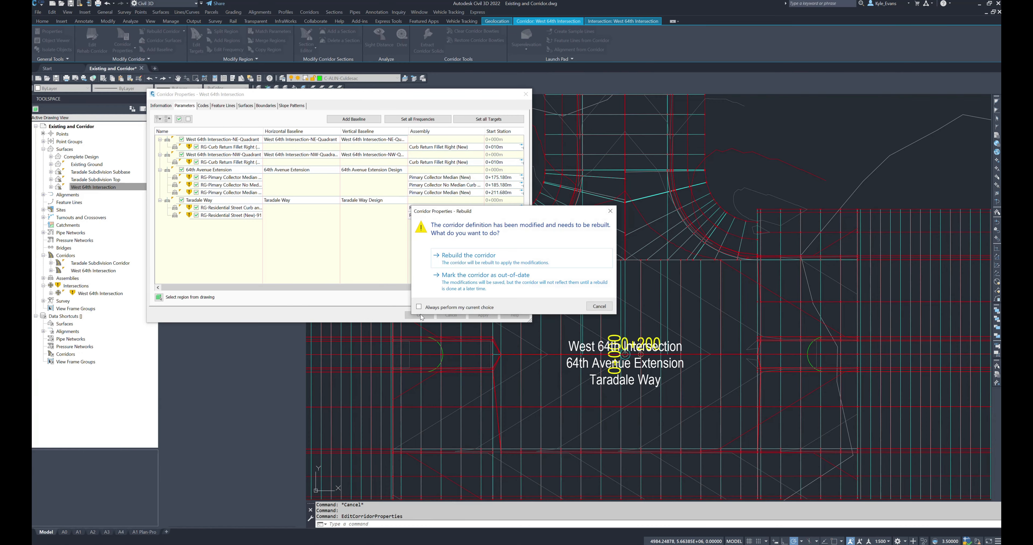
pyautogui.click(471, 264)
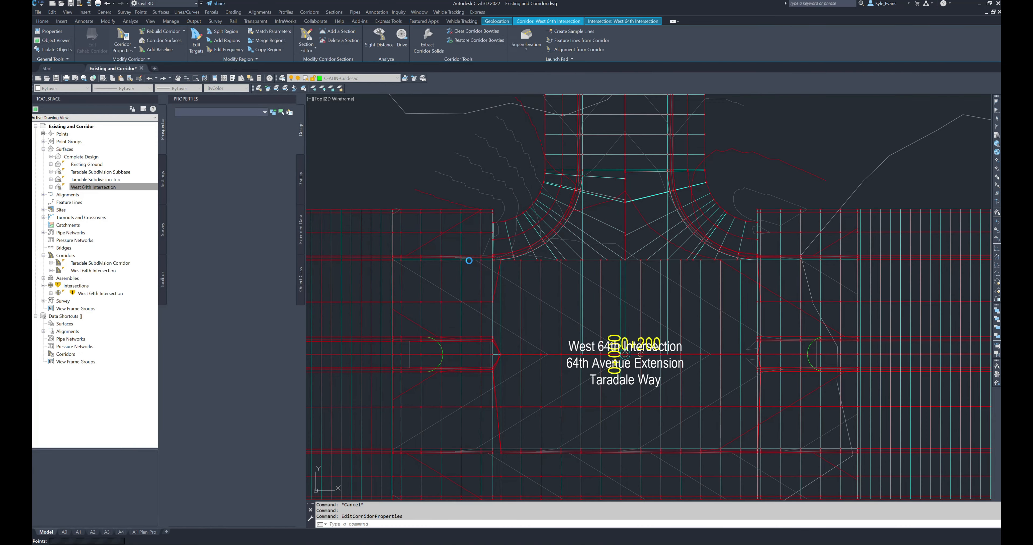
# Edit the surface style of the West 64th Intersection surface to display its triangles
pyautogui.click(522, 243)
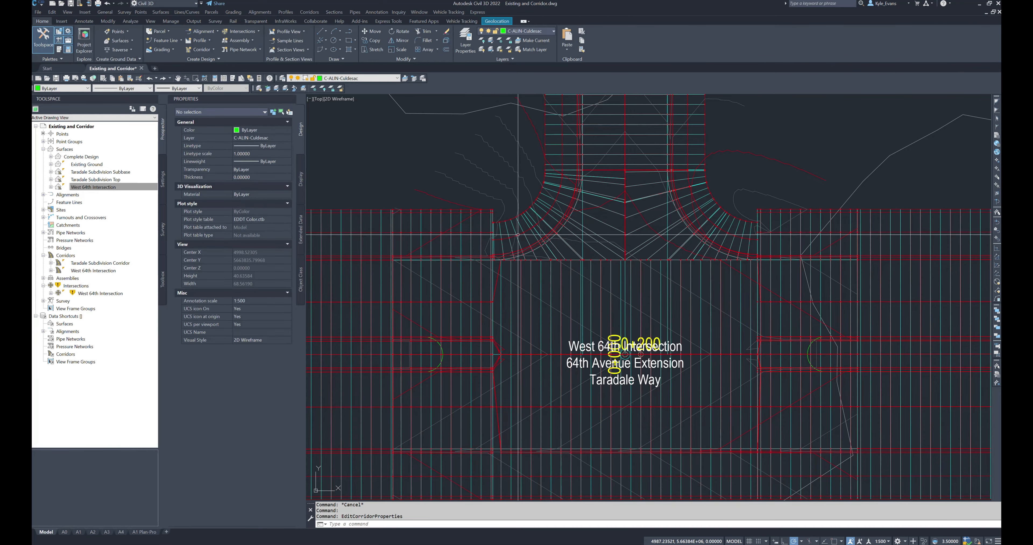
pyautogui.scroll(5, 522, 243)
pyautogui.rightClick(587, 187)
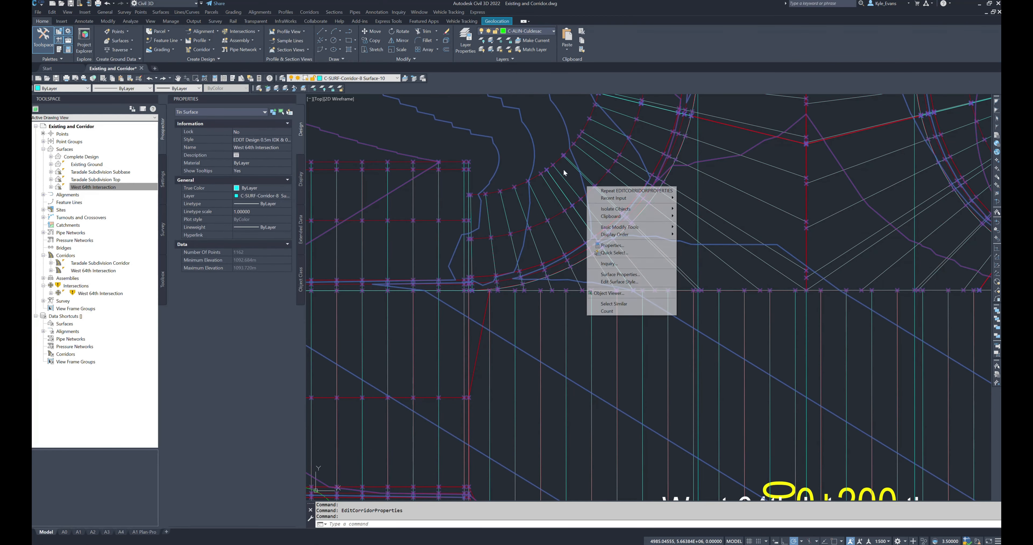
pyautogui.click(620, 282)
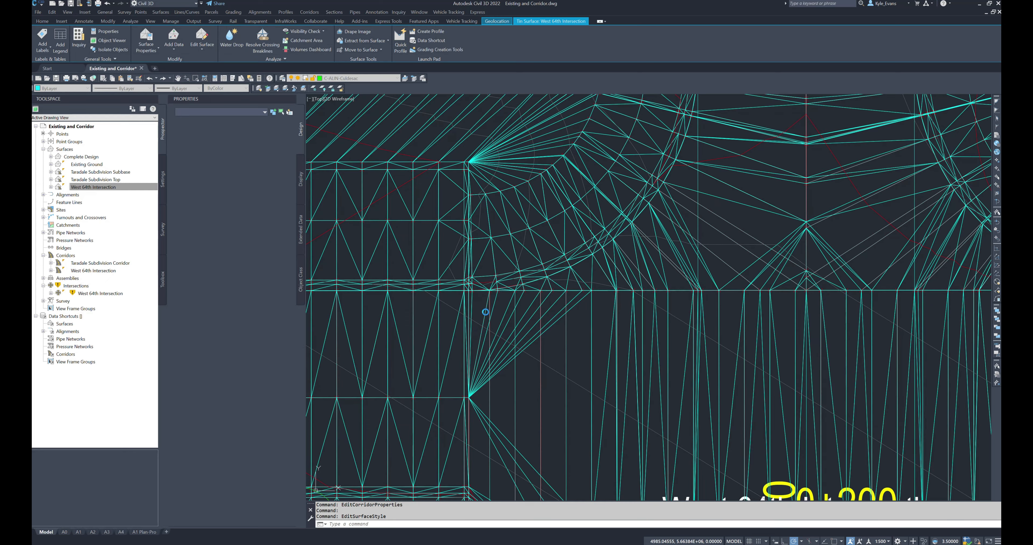
# Examine the surface triangulation where the northwest curb return meets Taradale Way
pyautogui.moveTo(684, 184); pyautogui.dragTo(617, 345, button='middle')
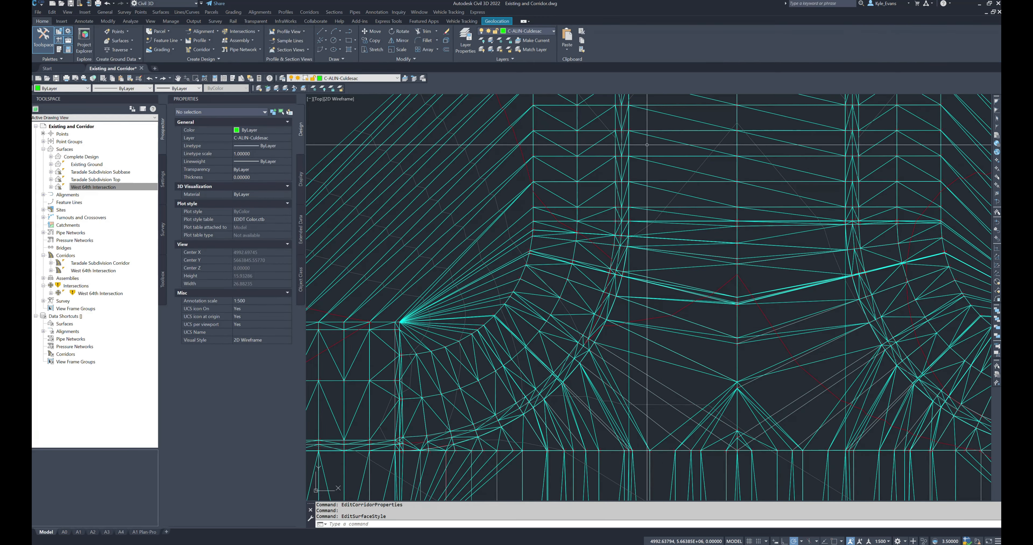
pyautogui.scroll(5, 617, 344)
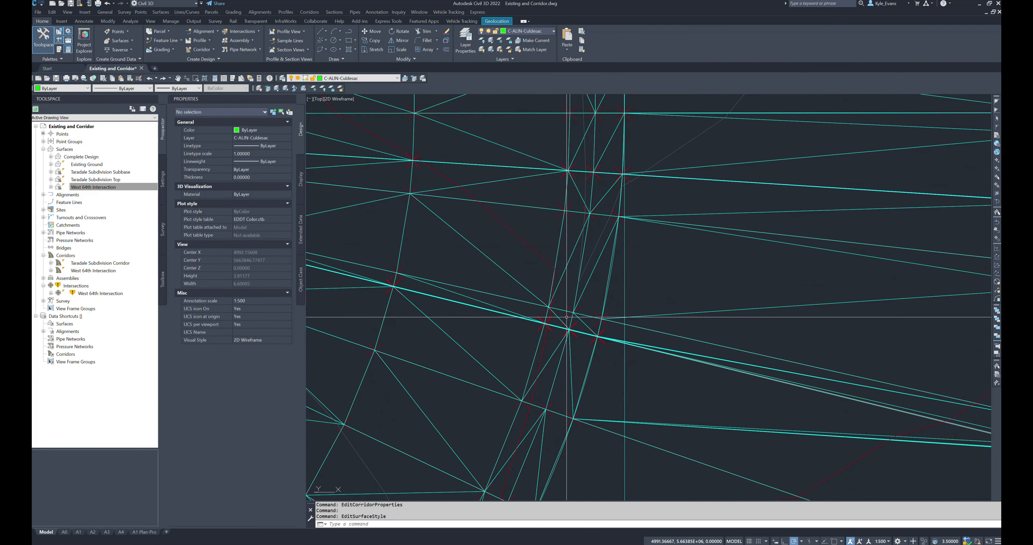
pyautogui.moveTo(534, 288); pyautogui.dragTo(557, 143, button='middle')
pyautogui.moveTo(558, 143)
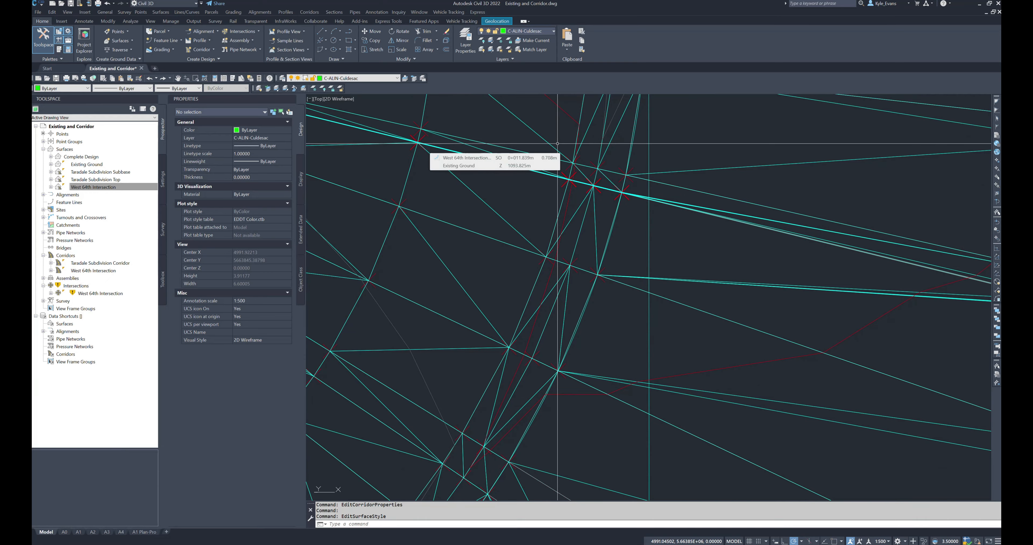
pyautogui.scroll(-3, 558, 144)
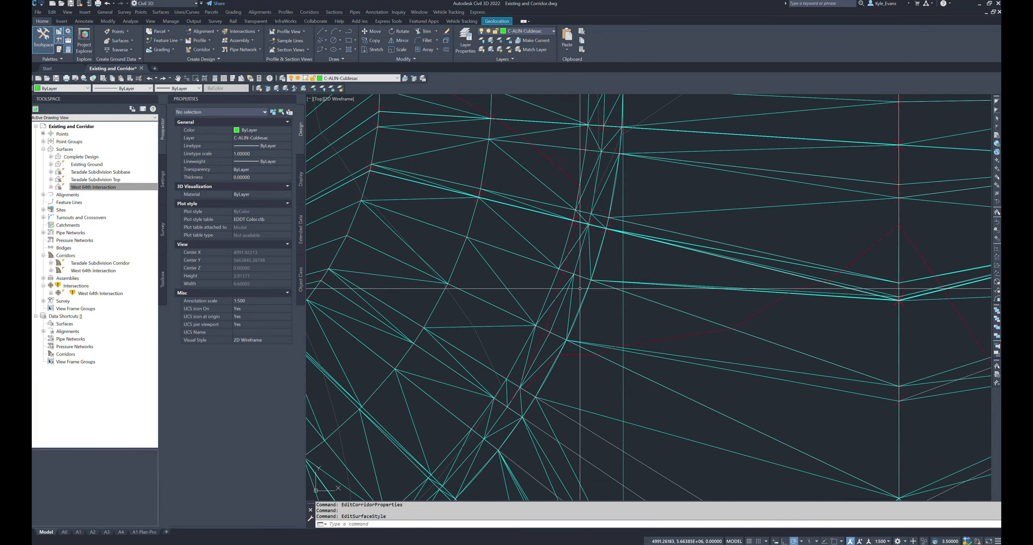
pyautogui.scroll(4, 619, 162)
pyautogui.scroll(-2, 619, 162)
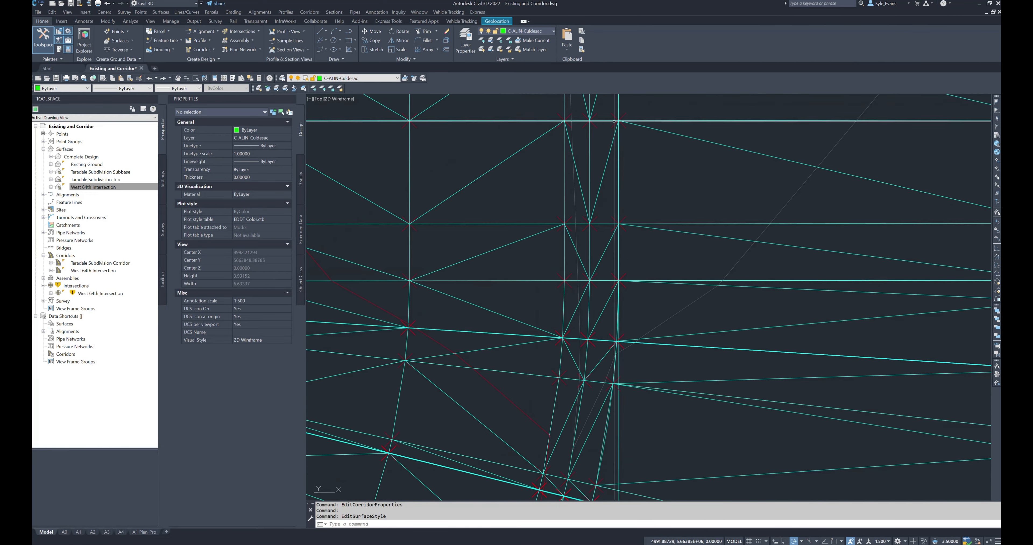
# Examine the surface triangles where the northwest curb return joins the 64th Avenue Extension
pyautogui.moveTo(618, 216)
pyautogui.mouseDown(button='middle')
pyautogui.moveTo(618, 266)
pyautogui.moveTo(573, 342)
pyautogui.moveTo(682, 152)
pyautogui.mouseUp(button='middle')
pyautogui.scroll(4, 487, 360)
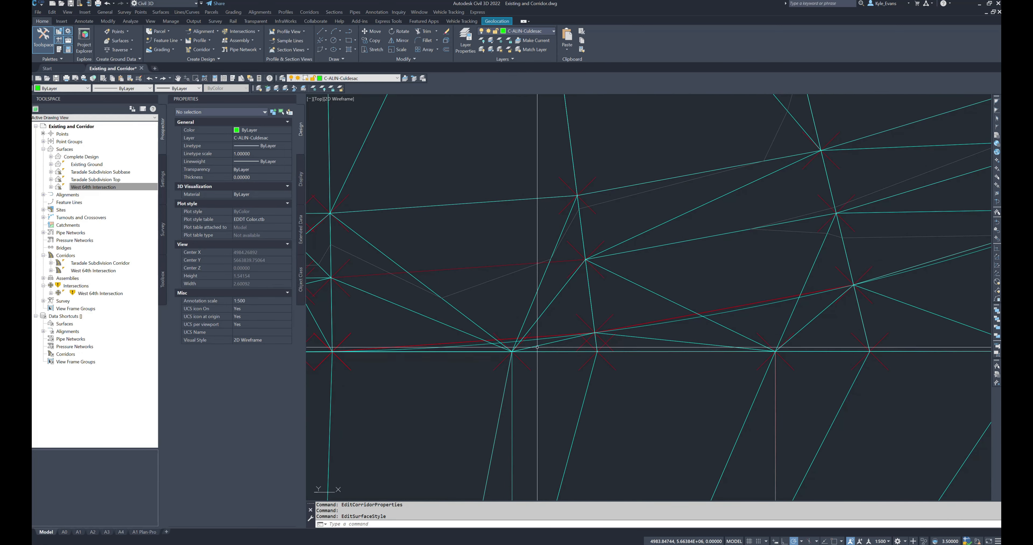
pyautogui.click(539, 350)
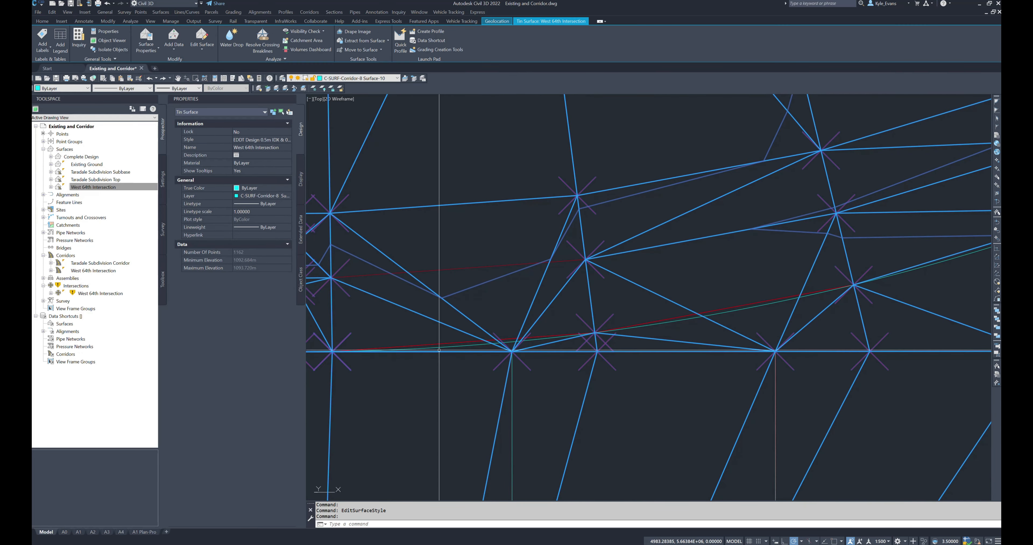
pyautogui.moveTo(426, 349); pyautogui.dragTo(538, 339, button='middle')
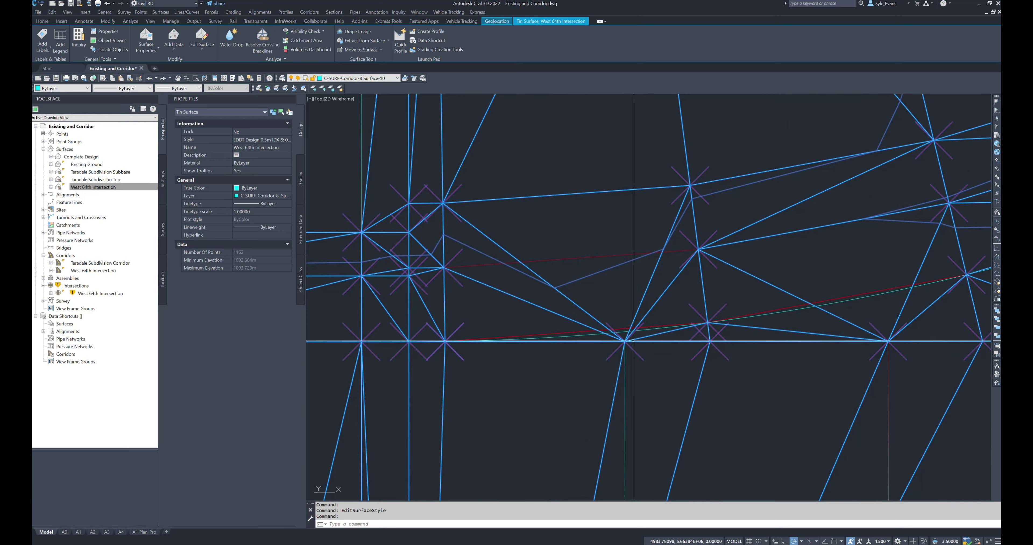
pyautogui.scroll(-4, 625, 314)
pyautogui.press('Escape')
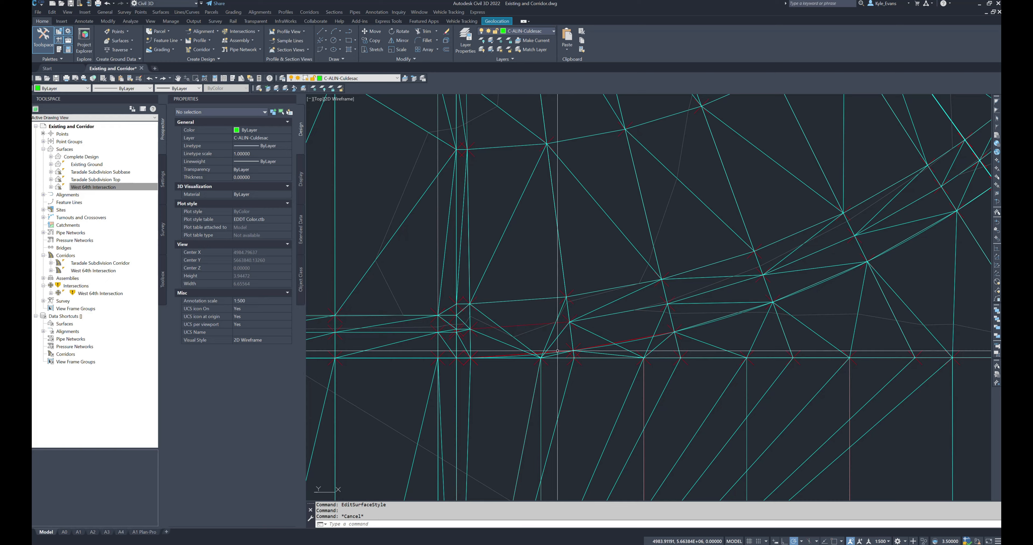
pyautogui.moveTo(530, 345); pyautogui.dragTo(538, 344, button='middle')
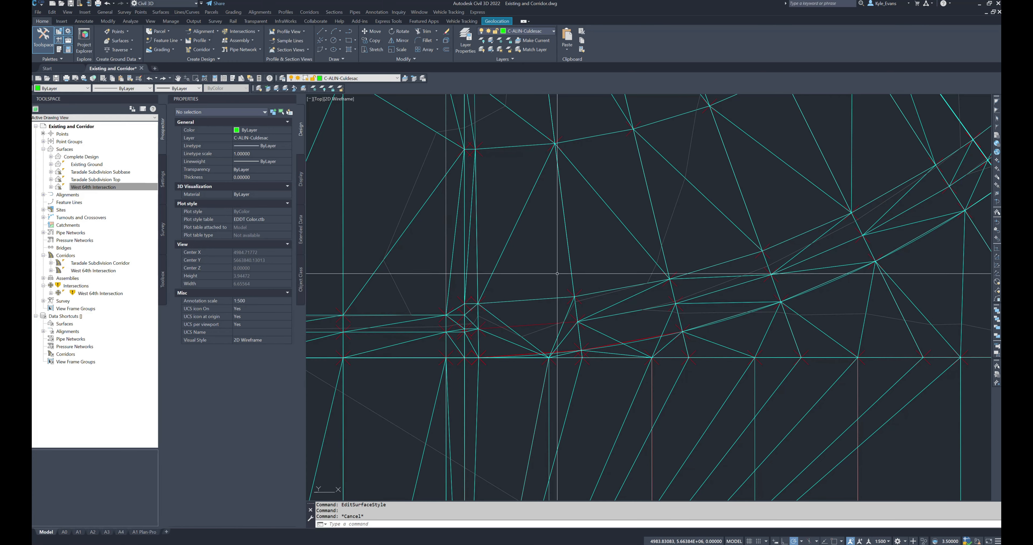
pyautogui.click(492, 296)
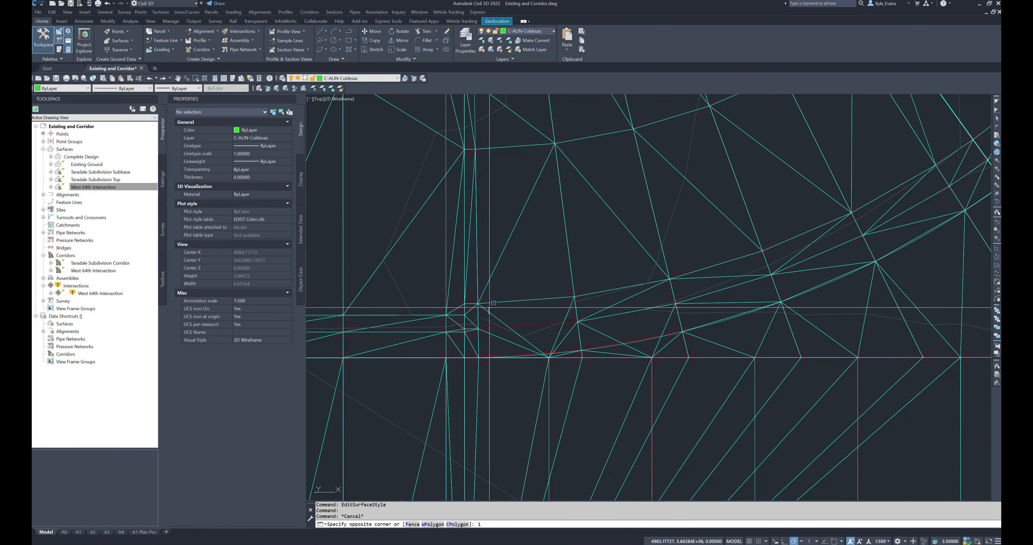
pyautogui.press('Escape')
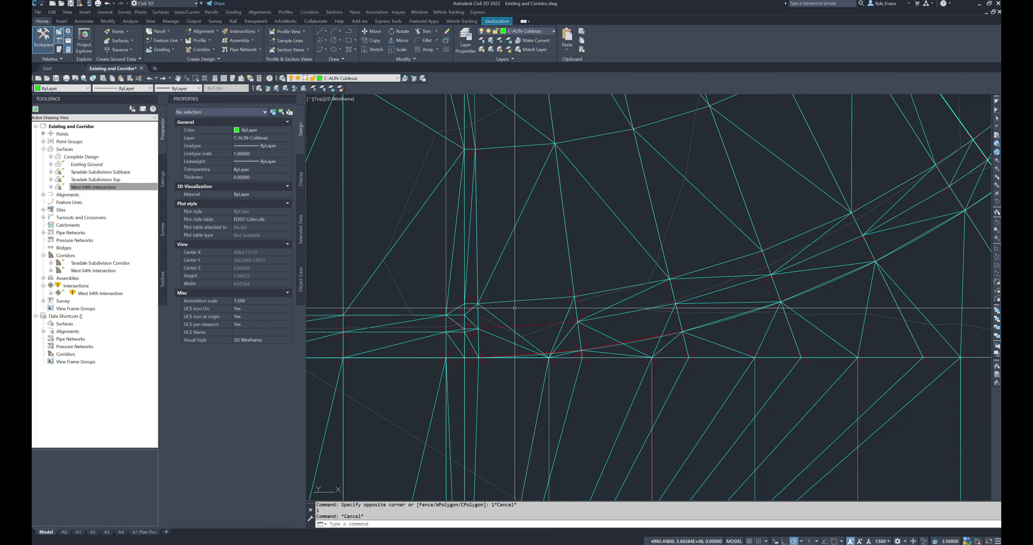
# Add a line to the West 64th Intersection surface edits, joining two curb points where the northwest curb return meets the 64th Avenue Extension
pyautogui.click(514, 301)
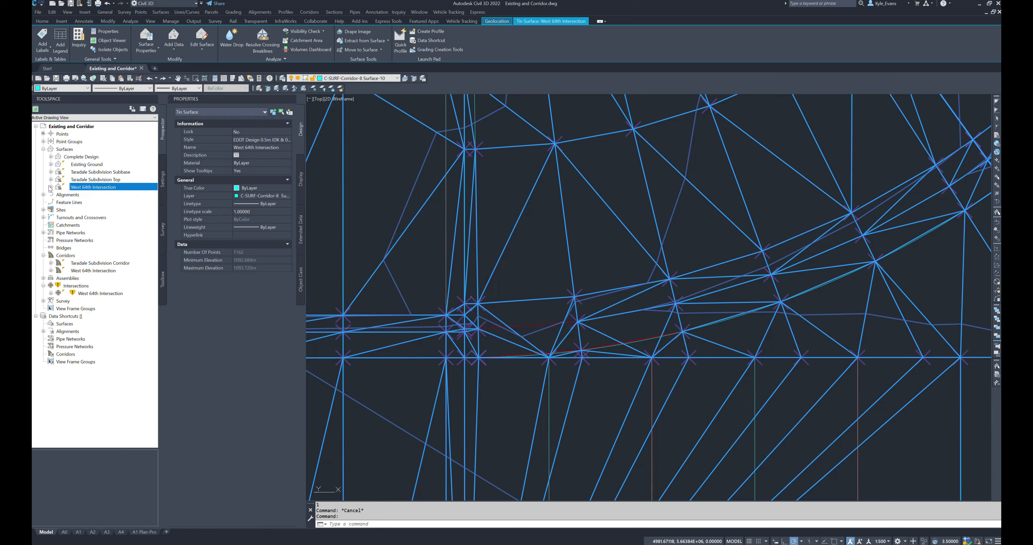
pyautogui.click(51, 187)
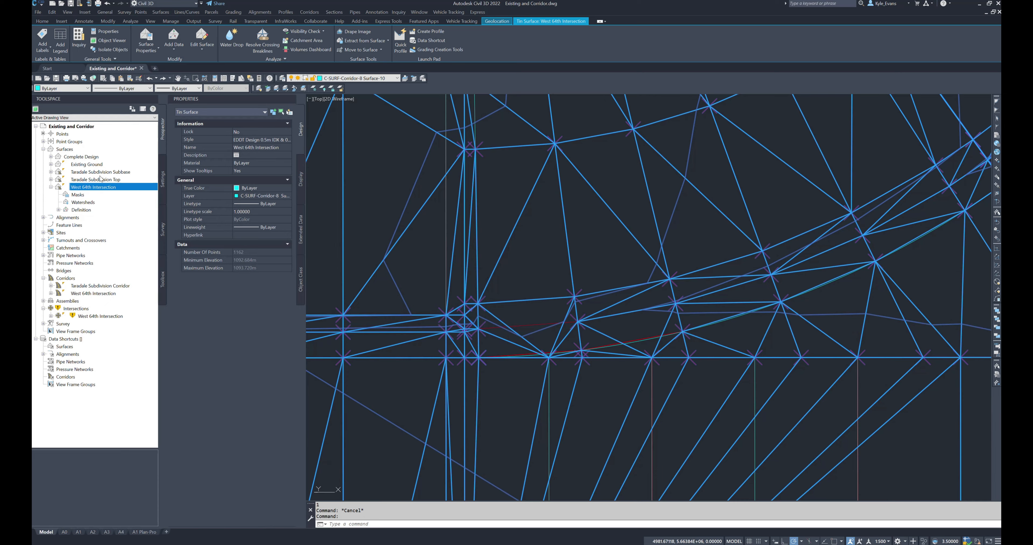
pyautogui.click(58, 210)
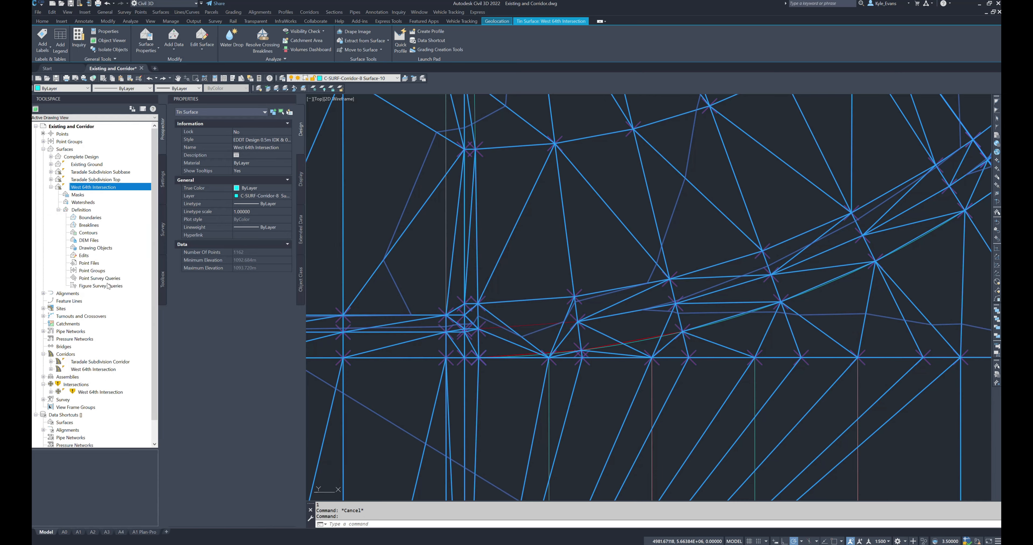
pyautogui.rightClick(83, 251)
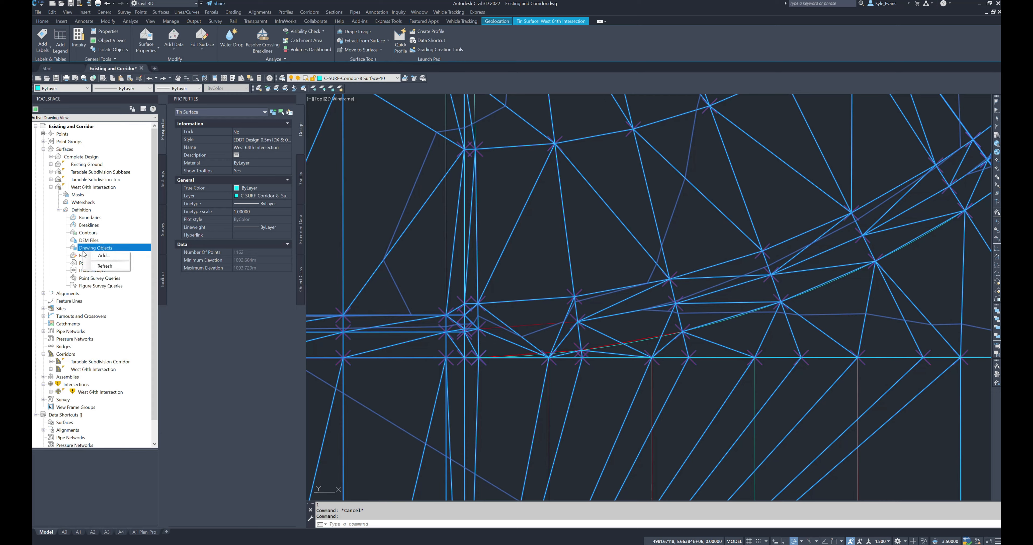
pyautogui.rightClick(85, 256)
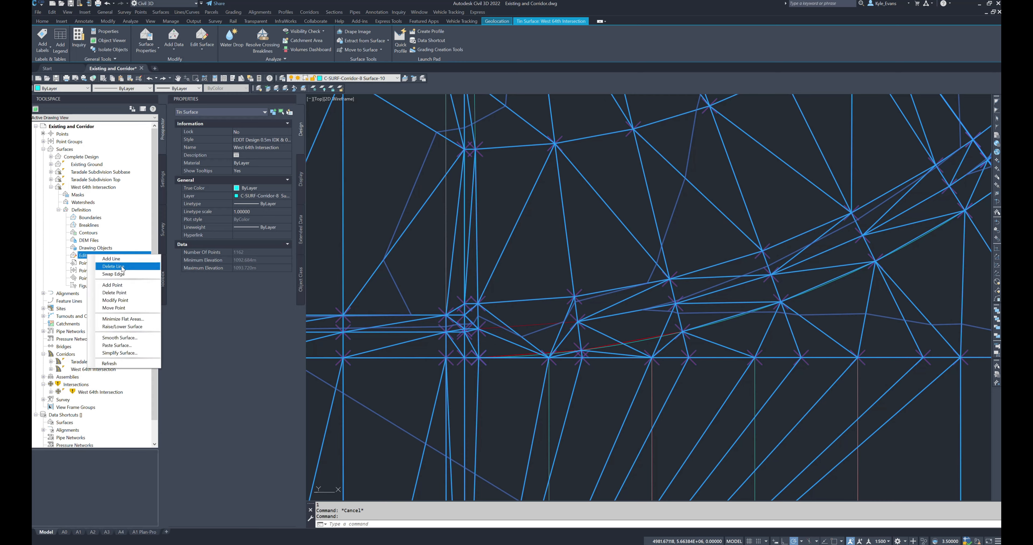
pyautogui.click(122, 261)
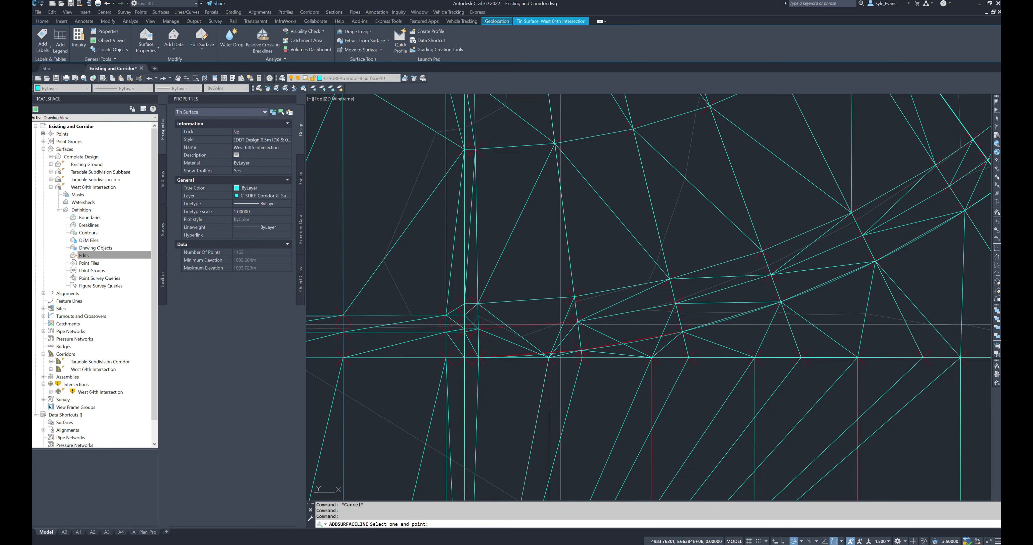
pyautogui.click(578, 322)
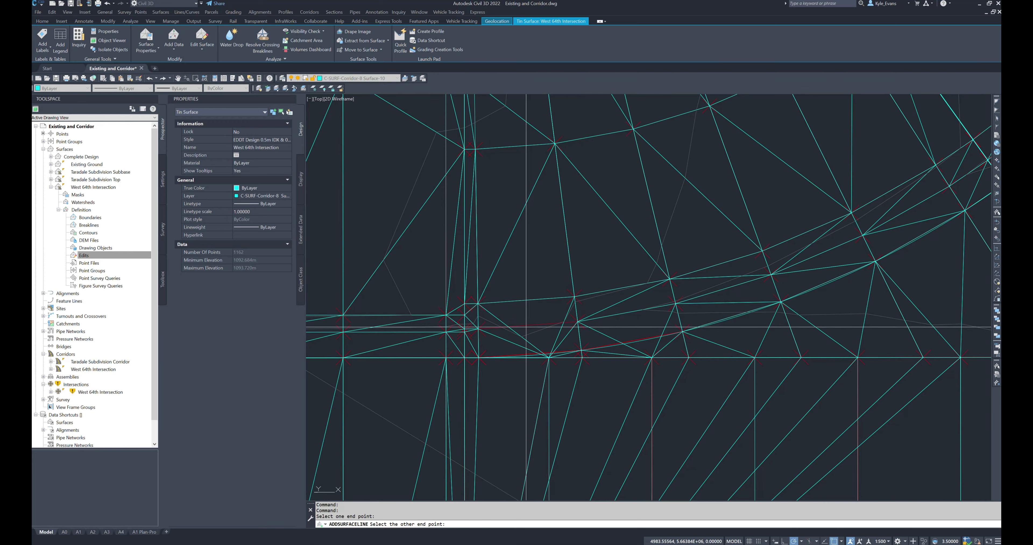
pyautogui.click(478, 329)
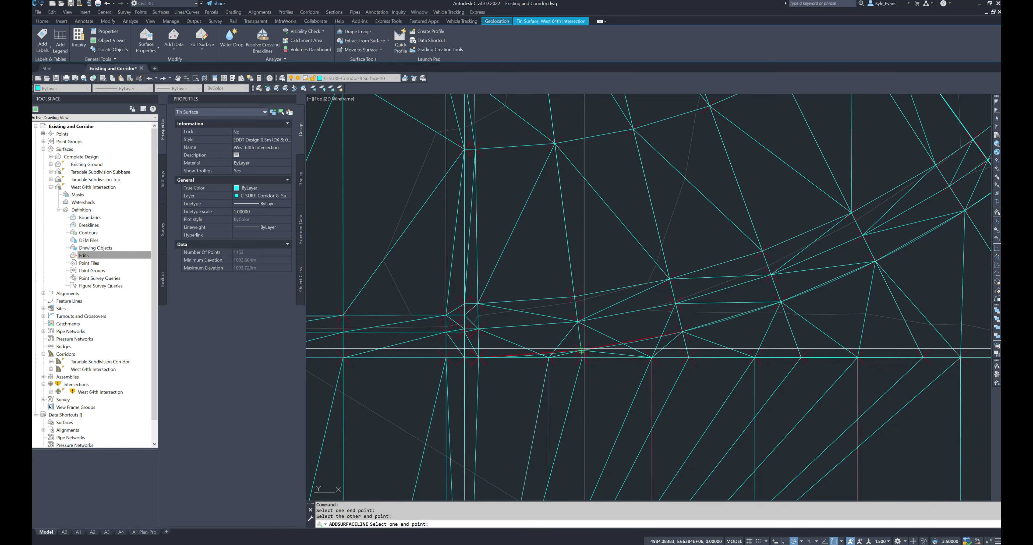
# Add two more surface lines along the lower curb edge of the northwest curb return to make the triangles follow the curb
pyautogui.scroll(3, 585, 349)
pyautogui.moveTo(447, 366); pyautogui.dragTo(647, 347, button='middle')
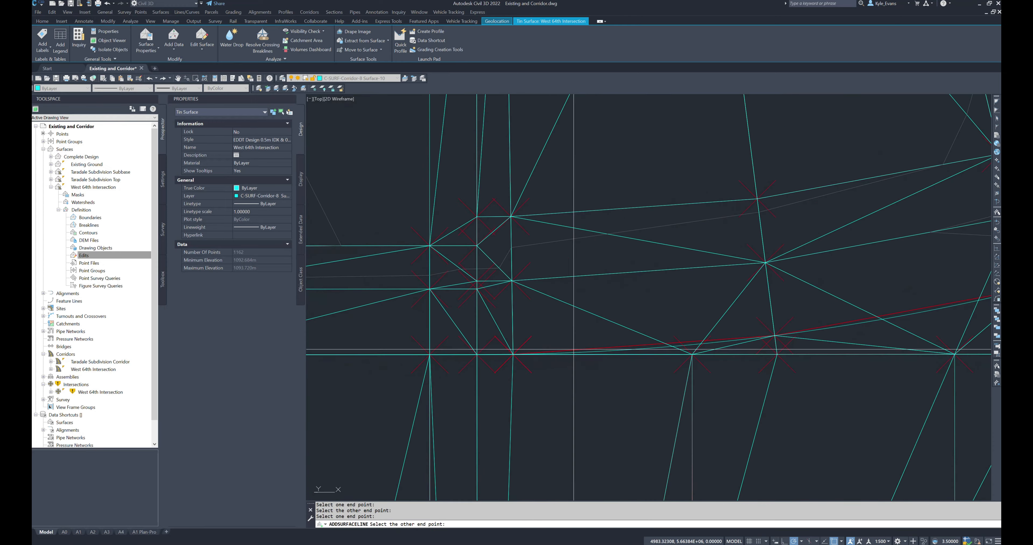
pyautogui.click(514, 355)
pyautogui.scroll(-4, 447, 317)
pyautogui.moveTo(726, 267)
pyautogui.mouseDown(button='middle')
pyautogui.moveTo(672, 292)
pyautogui.moveTo(621, 300)
pyautogui.mouseUp(button='middle')
pyautogui.scroll(4, 475, 351)
pyautogui.click(461, 360)
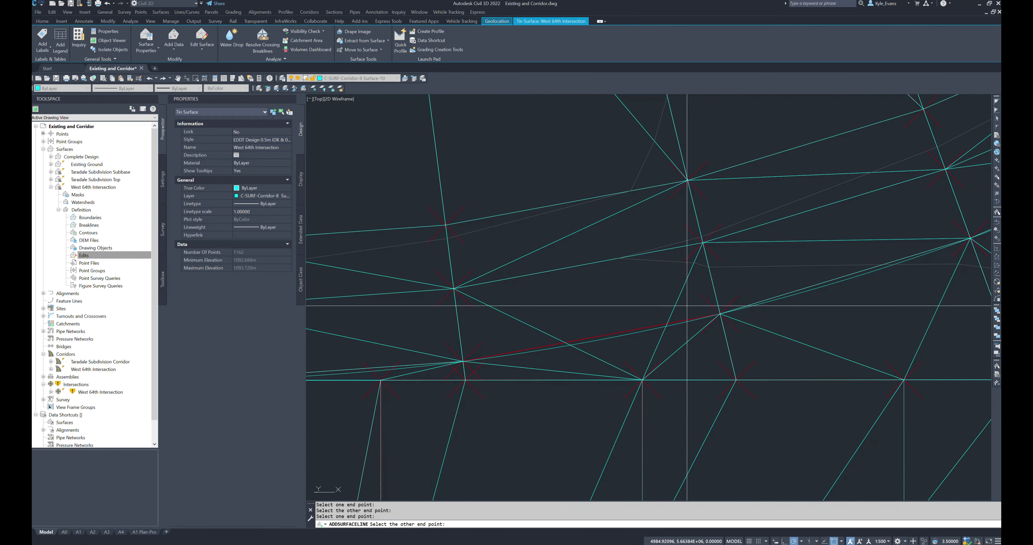
pyautogui.click(720, 314)
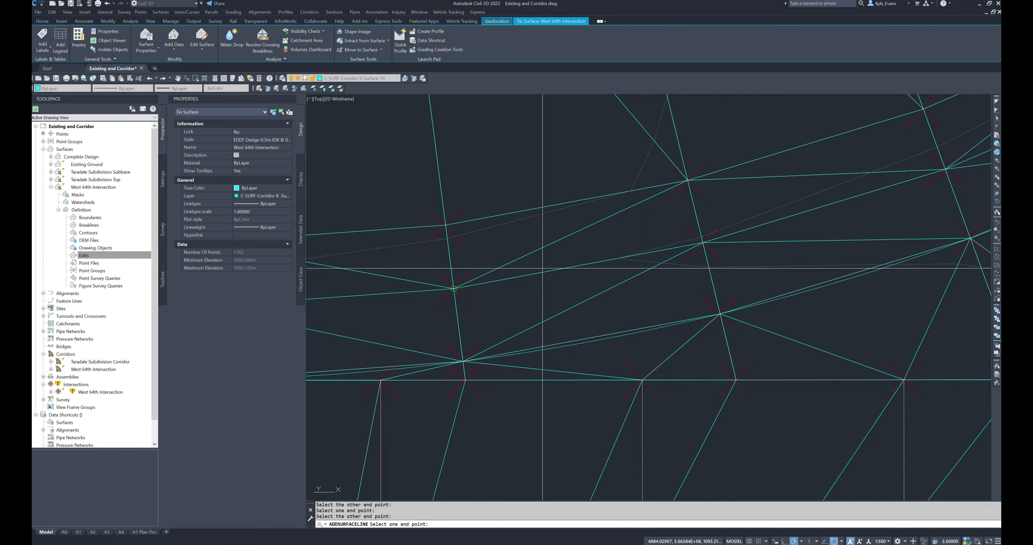
# Add surface lines along the curb edges where the northeast curb return joins the 64th Avenue Extension, and finish adding lines
pyautogui.scroll(-2, 702, 252)
pyautogui.moveTo(863, 185); pyautogui.dragTo(525, 355, button='middle')
pyautogui.scroll(-4, 560, 309)
pyautogui.moveTo(726, 252); pyautogui.dragTo(494, 264, button='middle')
pyautogui.moveTo(883, 281); pyautogui.dragTo(602, 281, button='middle')
pyautogui.moveTo(934, 402); pyautogui.dragTo(688, 347, button='middle')
pyautogui.scroll(4, 688, 347)
pyautogui.scroll(2, 479, 289)
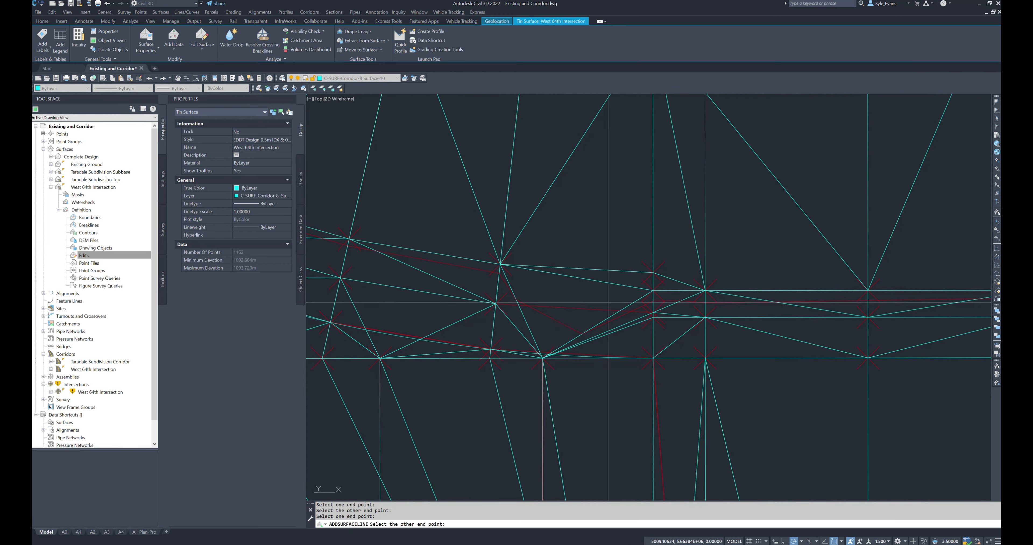
pyautogui.click(490, 350)
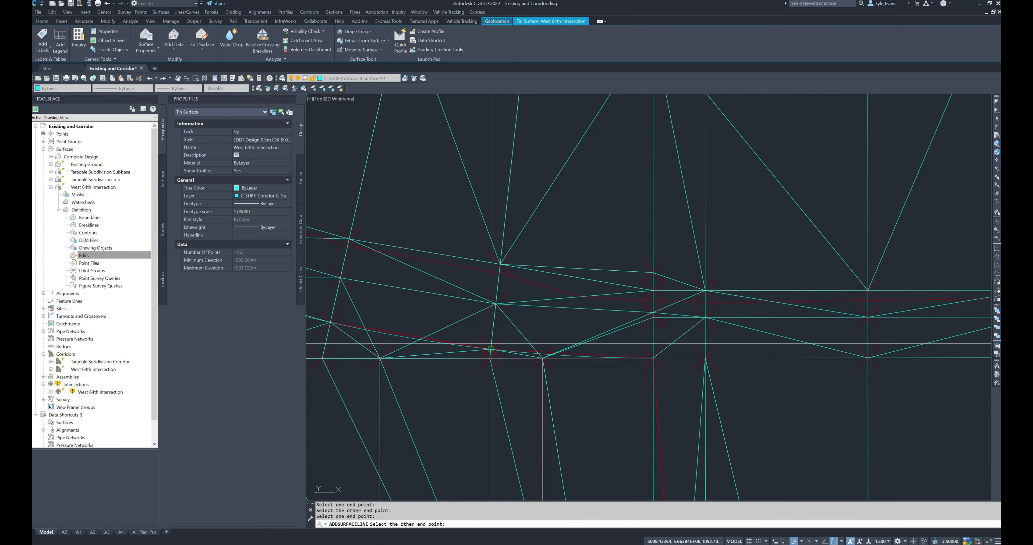
pyautogui.click(660, 355)
pyautogui.scroll(-3, 642, 348)
pyautogui.scroll(-3, 626, 345)
pyautogui.moveTo(434, 264); pyautogui.dragTo(542, 315, button='middle')
pyautogui.scroll(6, 517, 320)
pyautogui.press('Escape')
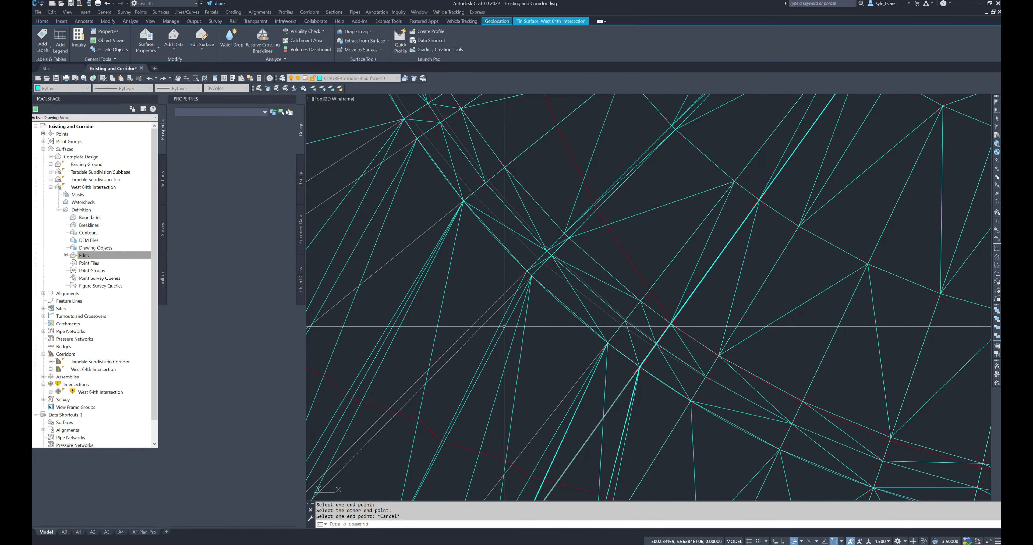
# Open the West 64th Intersection surface in the Object Viewer as a three-dimensional model
pyautogui.scroll(-6, 518, 298)
pyautogui.moveTo(517, 298); pyautogui.dragTo(692, 290, button='middle')
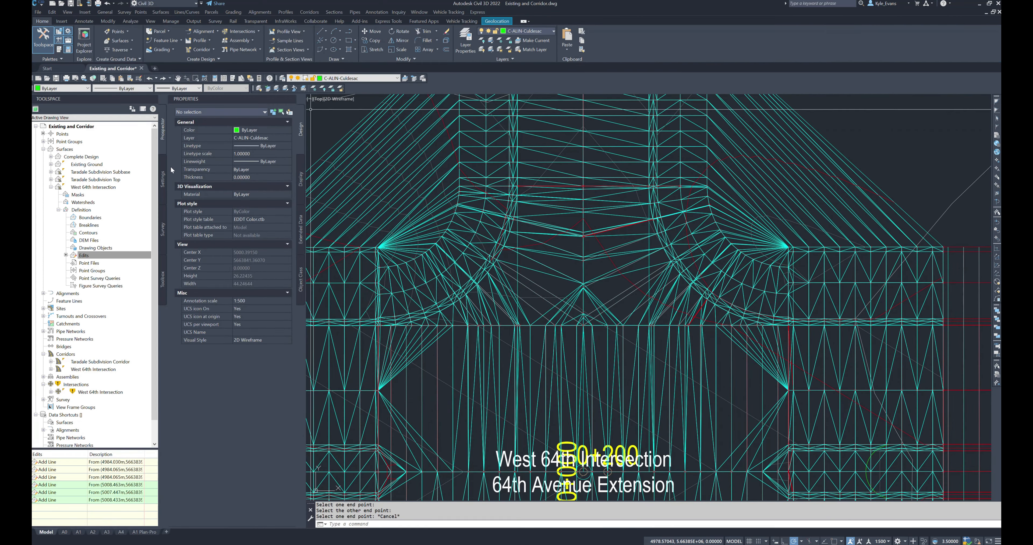
pyautogui.click(526, 309)
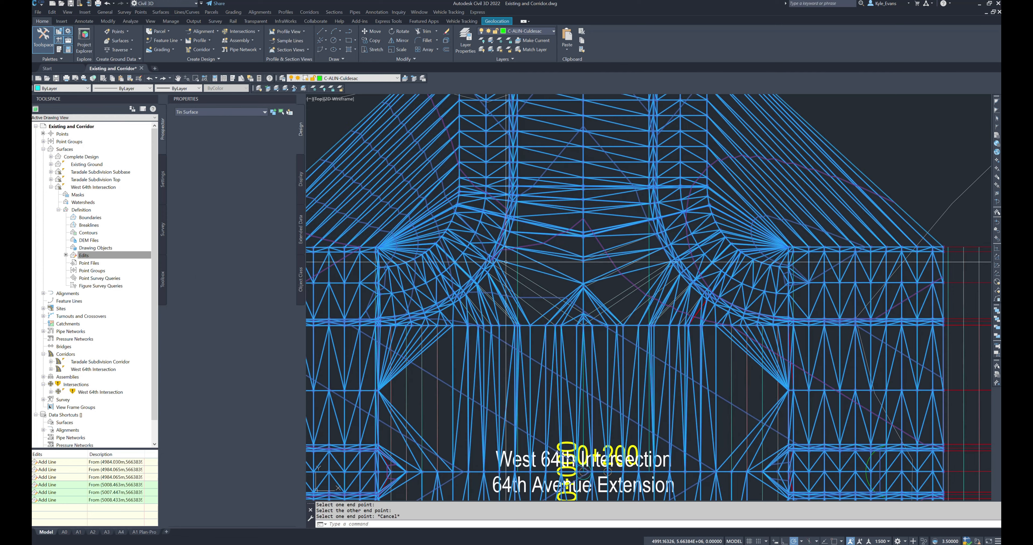
pyautogui.rightClick(526, 308)
pyautogui.click(554, 415)
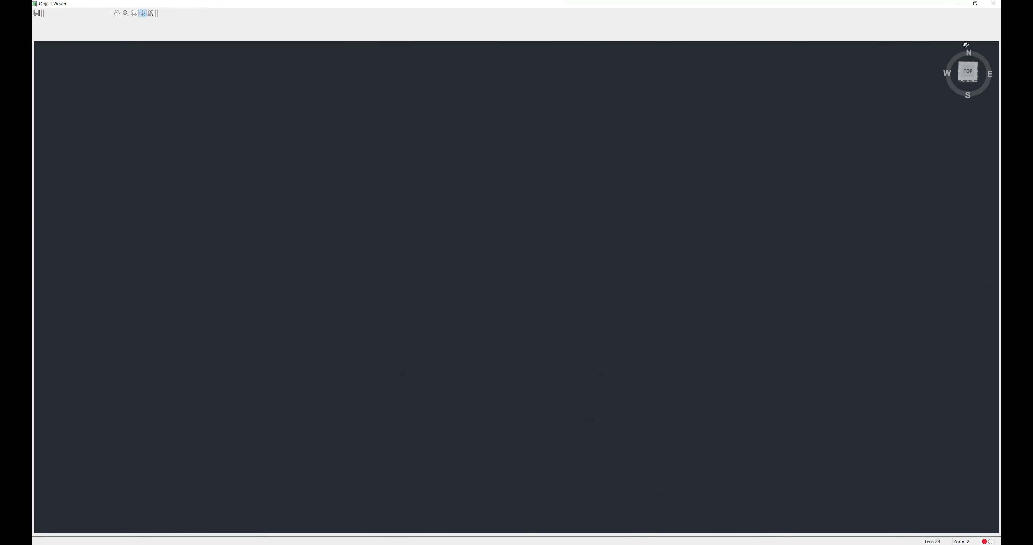
pyautogui.click(976, 79)
pyautogui.scroll(5, 516, 289)
pyautogui.moveTo(461, 310); pyautogui.dragTo(387, 292)
pyautogui.scroll(5, 393, 207)
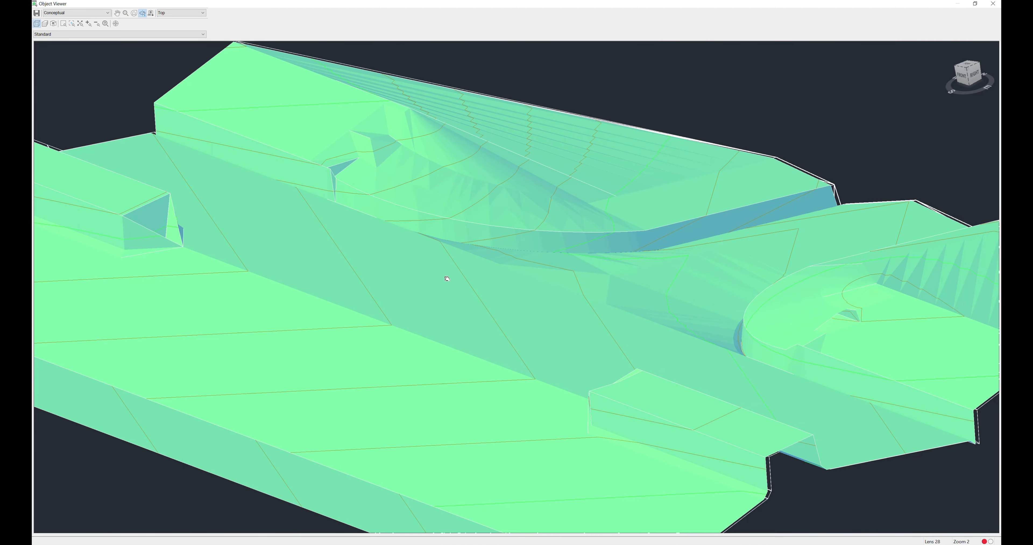
# Examine the surface model at the curb returns and median ends, and close the Object Viewer
pyautogui.scroll(3, 456, 320)
pyautogui.scroll(-1, 418, 259)
pyautogui.moveTo(456, 401); pyautogui.dragTo(456, 386)
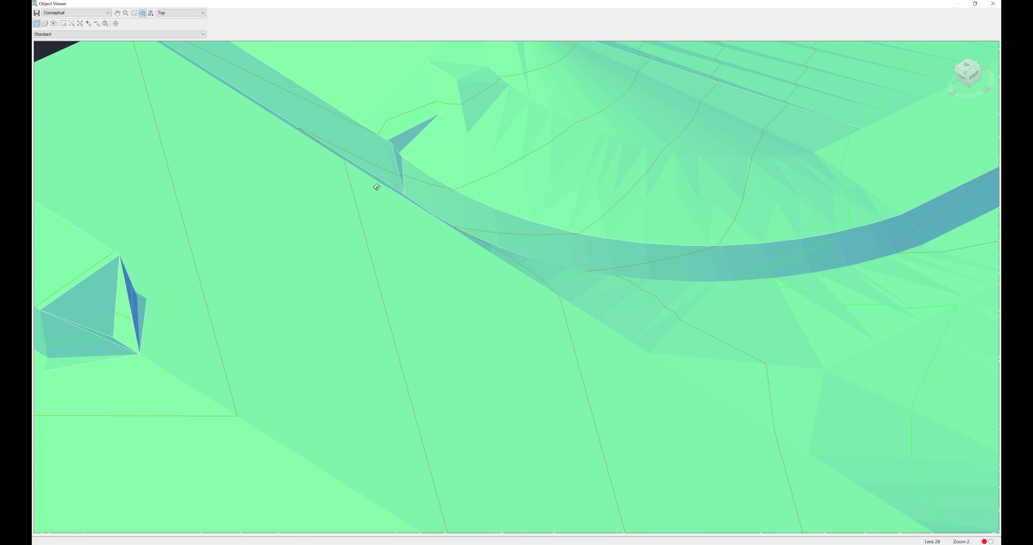
pyautogui.scroll(-3, 305, 109)
pyautogui.scroll(-3, 328, 244)
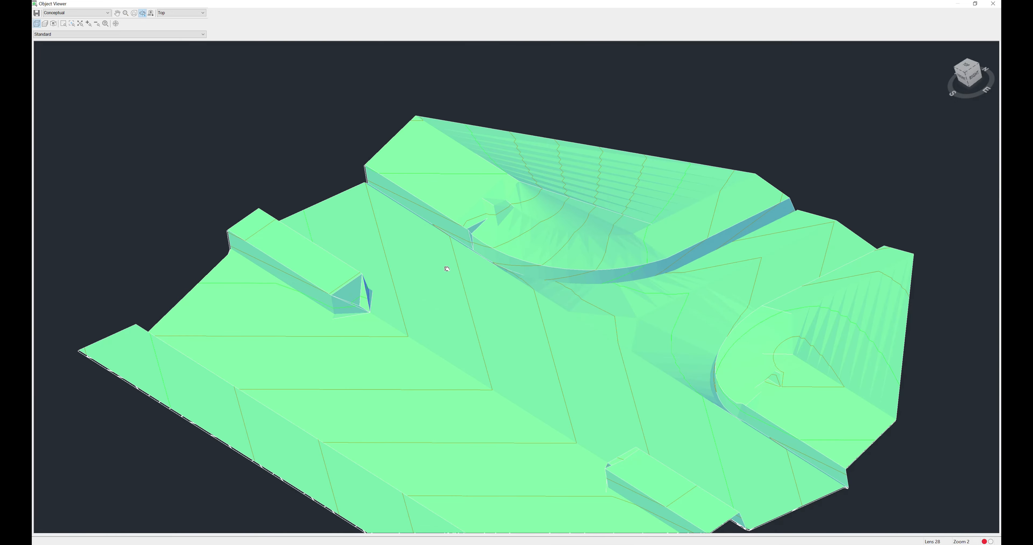
pyautogui.scroll(2, 482, 218)
pyautogui.scroll(-5, 641, 177)
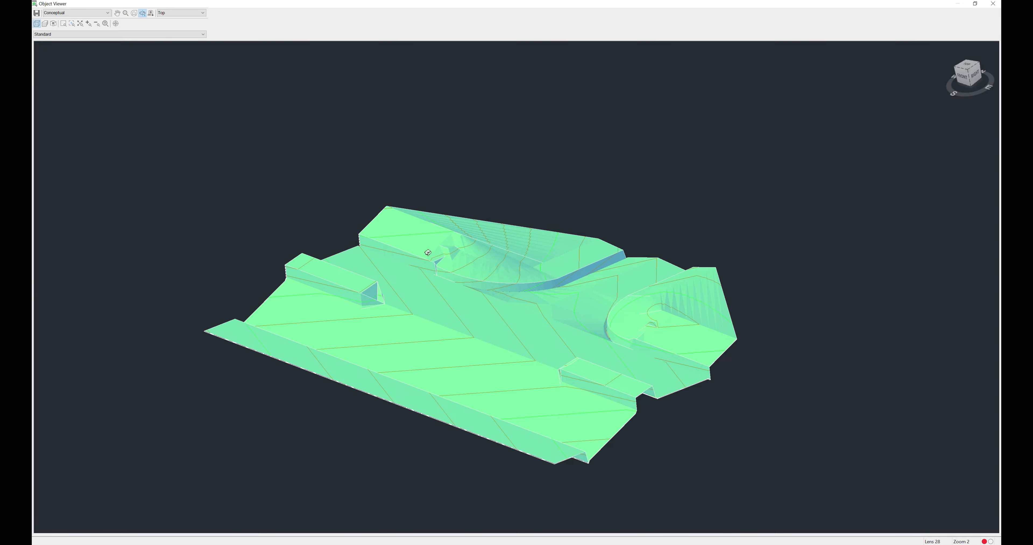
pyautogui.rightClick(445, 202)
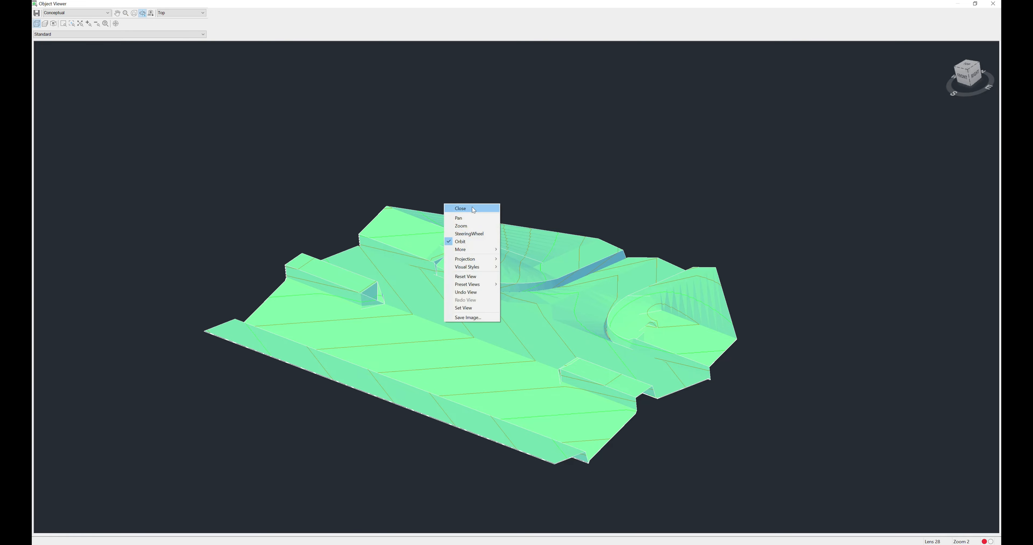
pyautogui.click(461, 206)
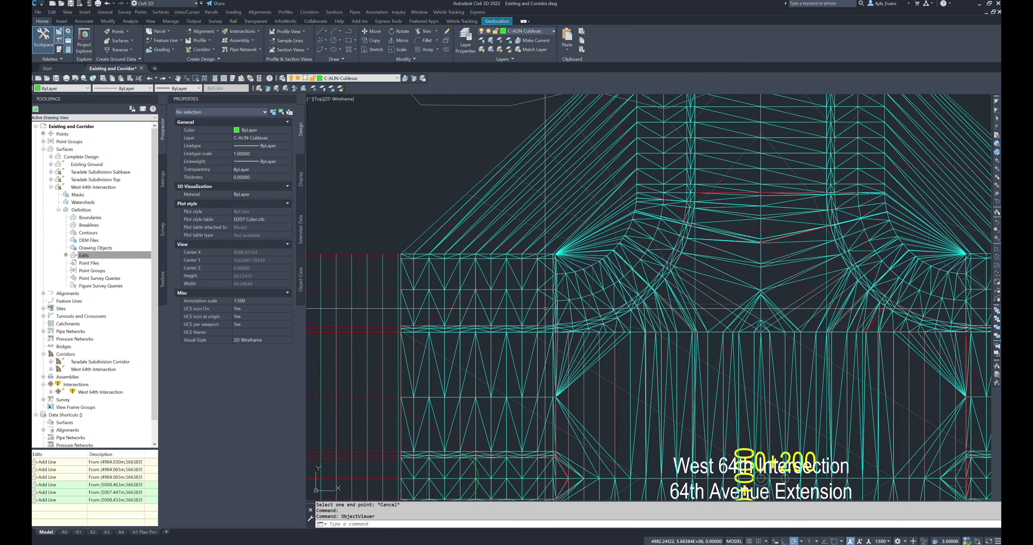
# Edit the surface style of the West 64th Intersection surface to hide its triangles
pyautogui.moveTo(545, 308)
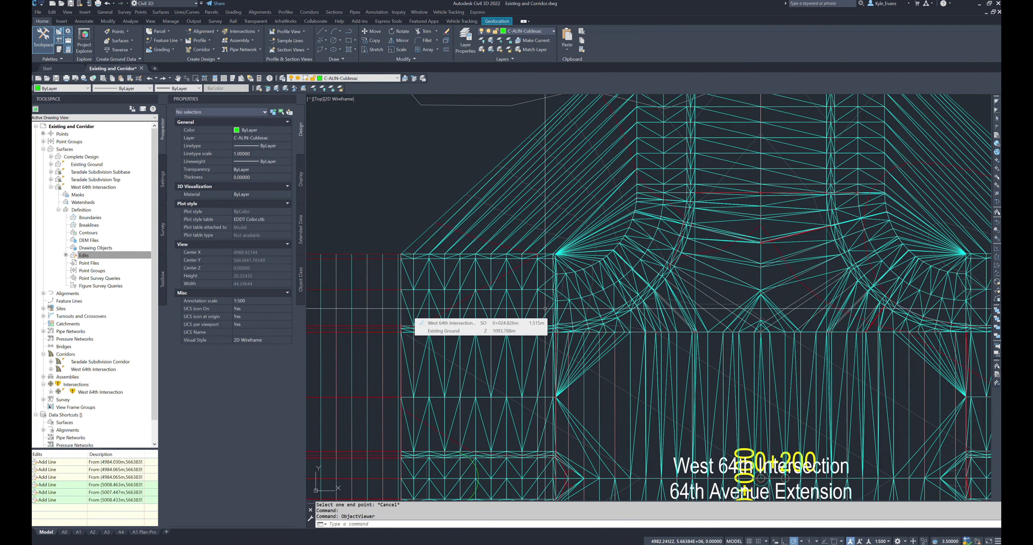
pyautogui.click(607, 339)
pyautogui.rightClick(600, 307)
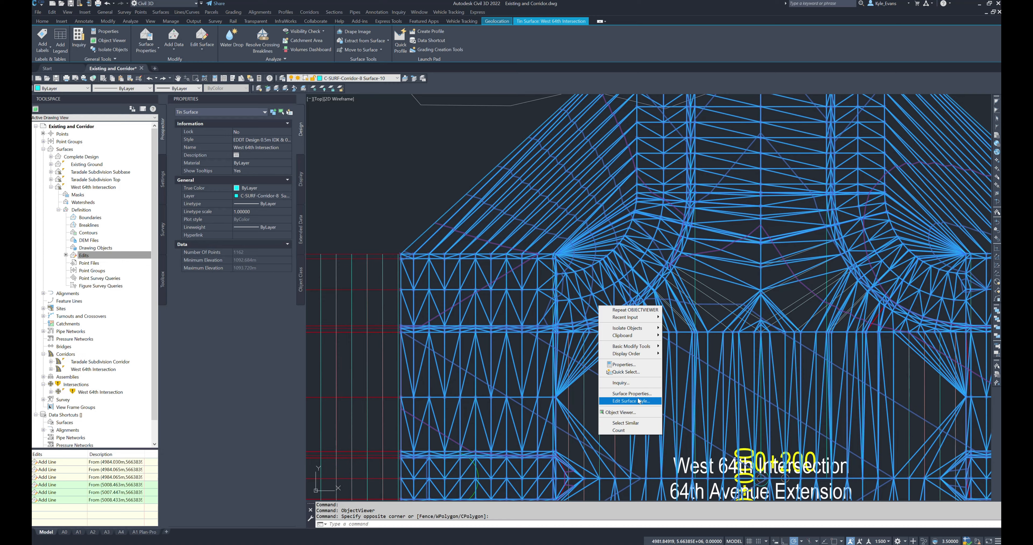
pyautogui.click(631, 401)
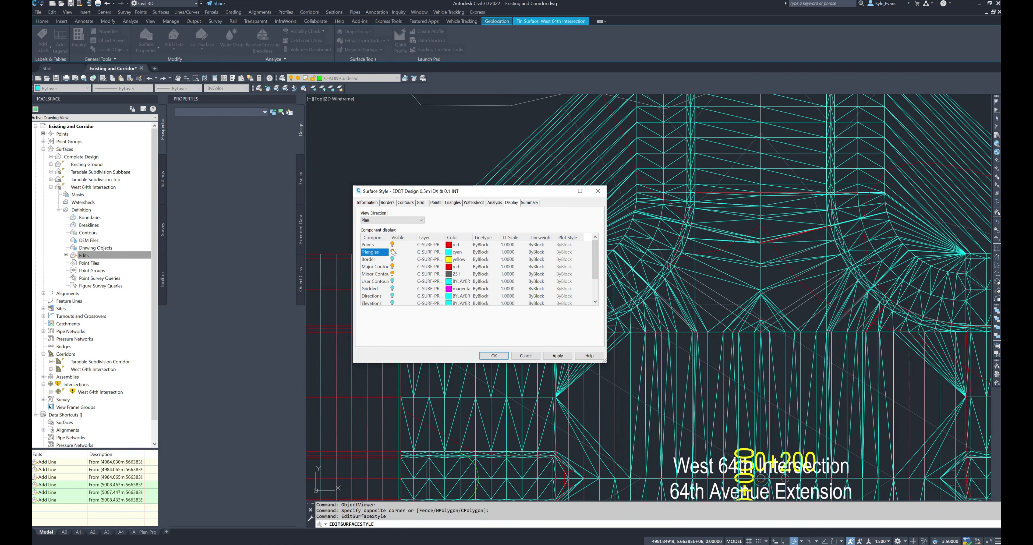
pyautogui.click(493, 356)
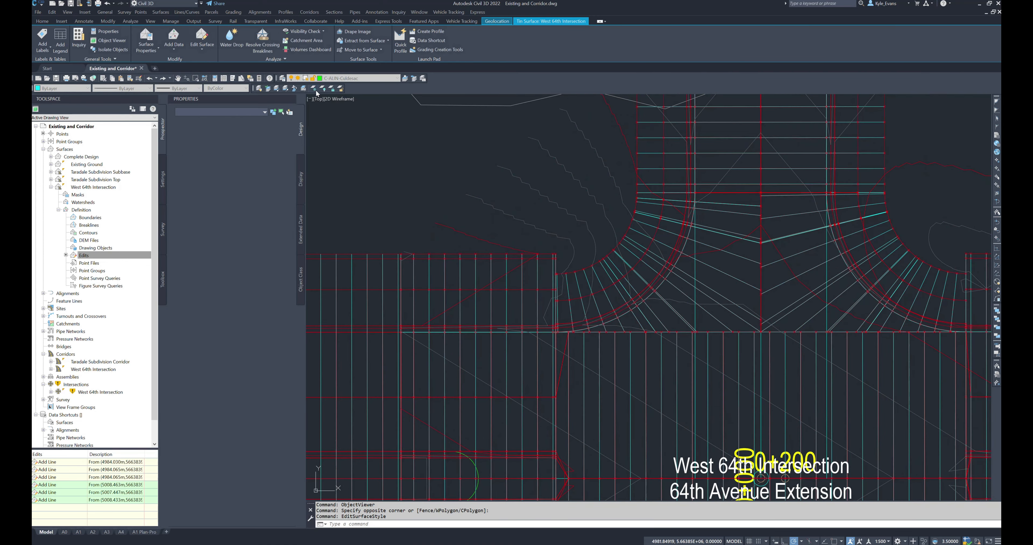
# Freeze the layer of the West 64th Intersection surface by picking its contours
pyautogui.click(538, 196)
pyautogui.click(503, 191)
pyautogui.rightClick(514, 194)
pyautogui.click(525, 199)
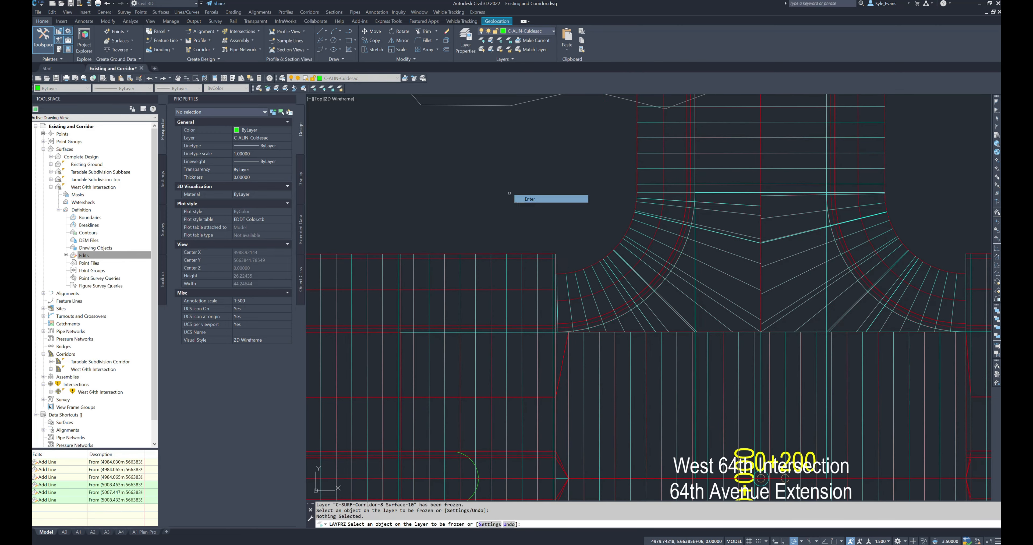
# Select the Complete Design surface and thaw its layer, C-SURF-Complete Design, to display its contours
pyautogui.click(51, 187)
pyautogui.rightClick(88, 157)
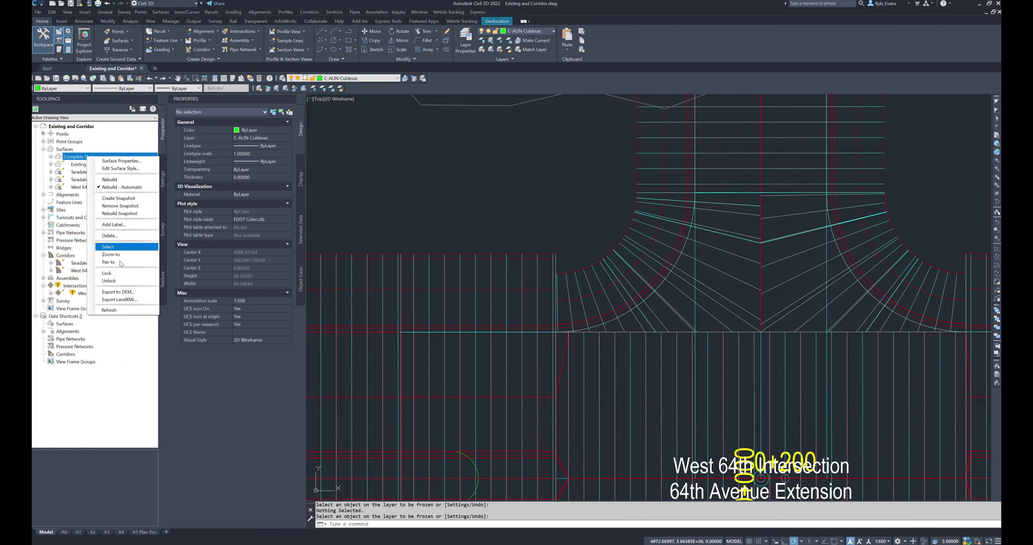
pyautogui.click(119, 247)
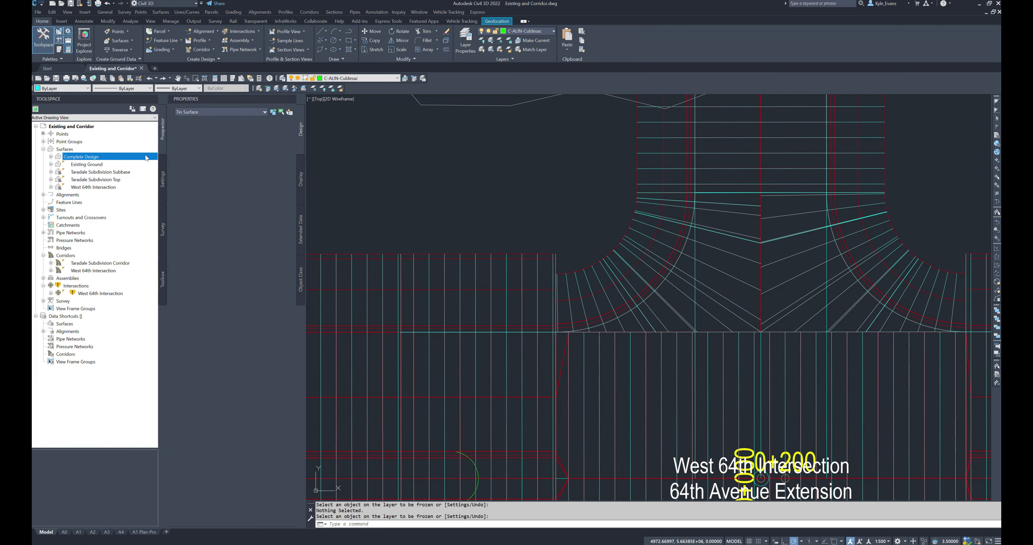
pyautogui.click(357, 78)
pyautogui.click(298, 86)
pyautogui.click(277, 99)
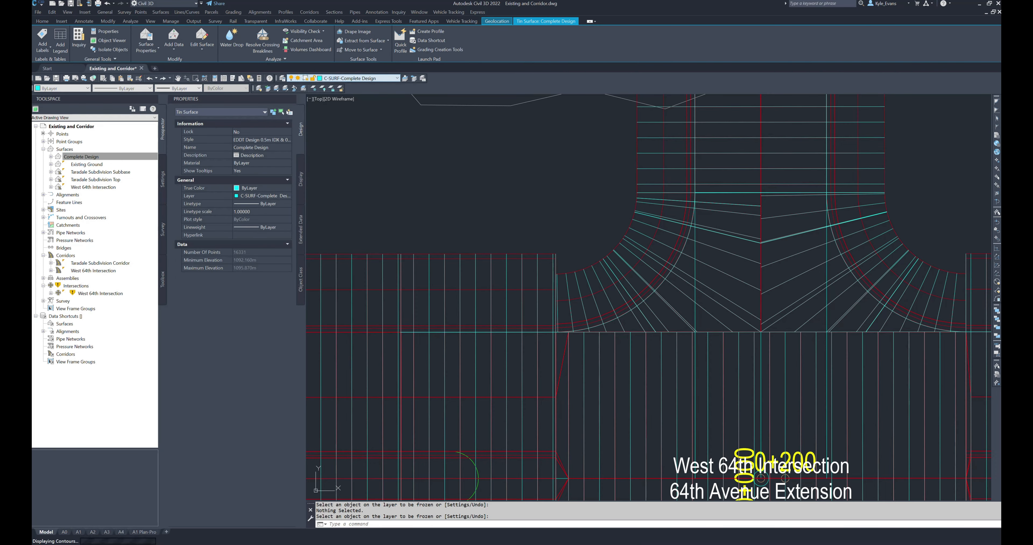
pyautogui.moveTo(577, 314)
pyautogui.mouseDown(button='middle')
pyautogui.moveTo(551, 288)
pyautogui.moveTo(581, 325)
pyautogui.mouseUp(button='middle')
pyautogui.press('Escape')
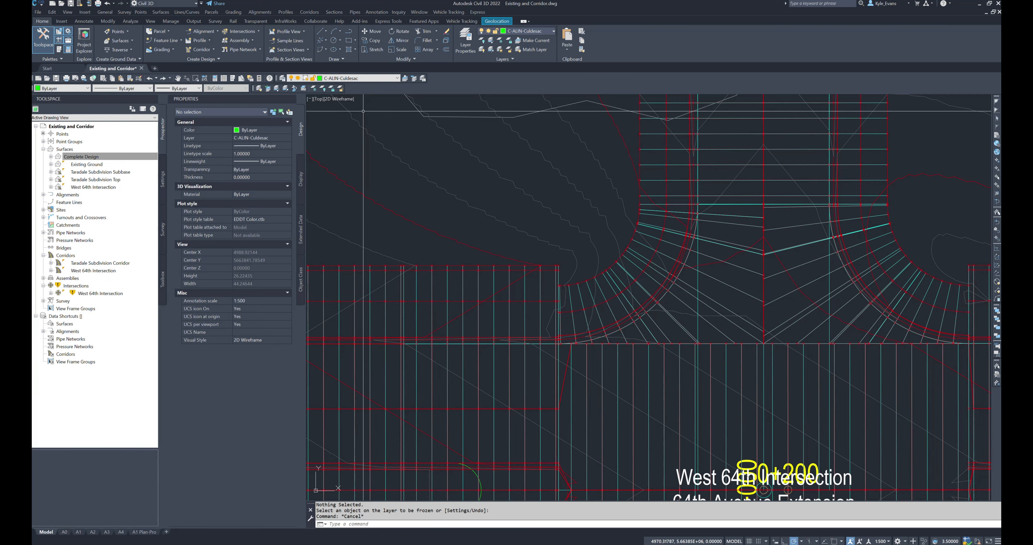
# Start a new intersection at the endpoint where Taradale Way meets 64th Avenue Extension at the eastern end
pyautogui.scroll(-10, 437, 200)
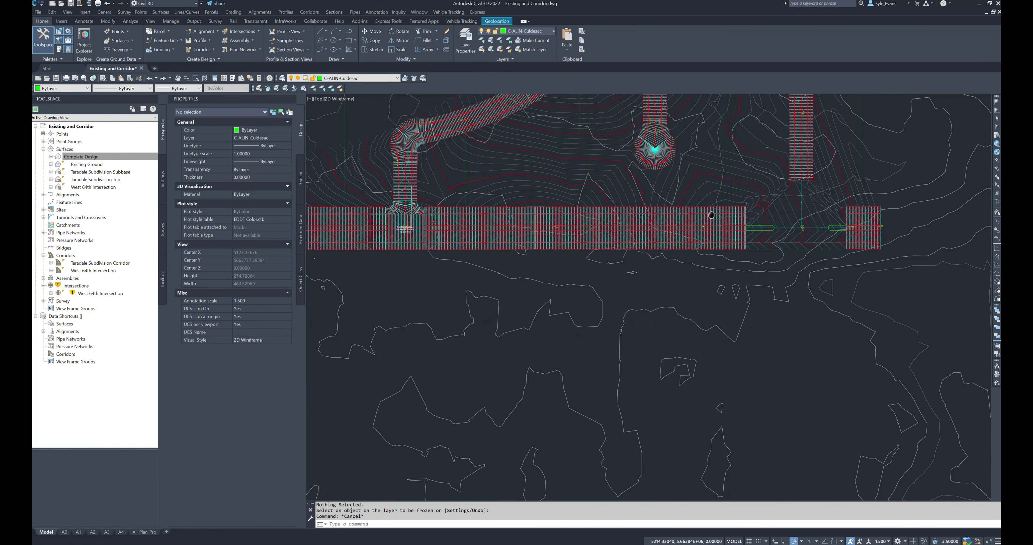
pyautogui.scroll(5, 766, 260)
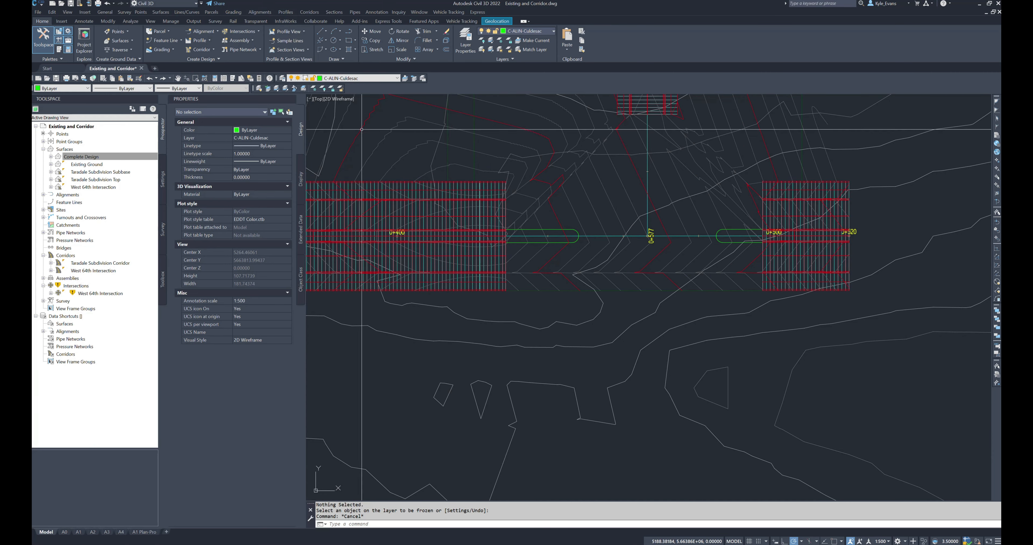
pyautogui.write('intersection')
pyautogui.press('Return')
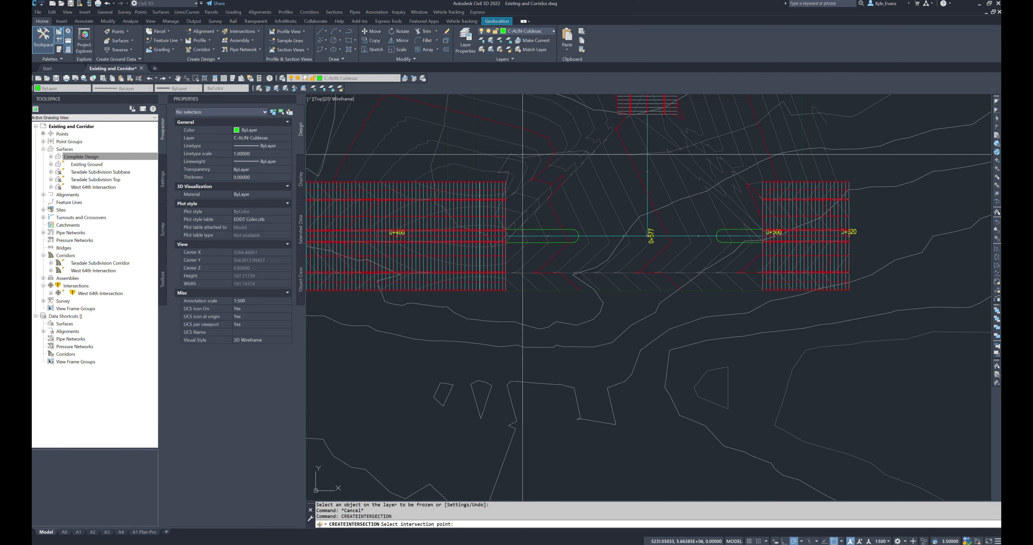
pyautogui.keyDown('shift'); pyautogui.rightClick(647, 226); pyautogui.keyUp('shift')
pyautogui.click(665, 273)
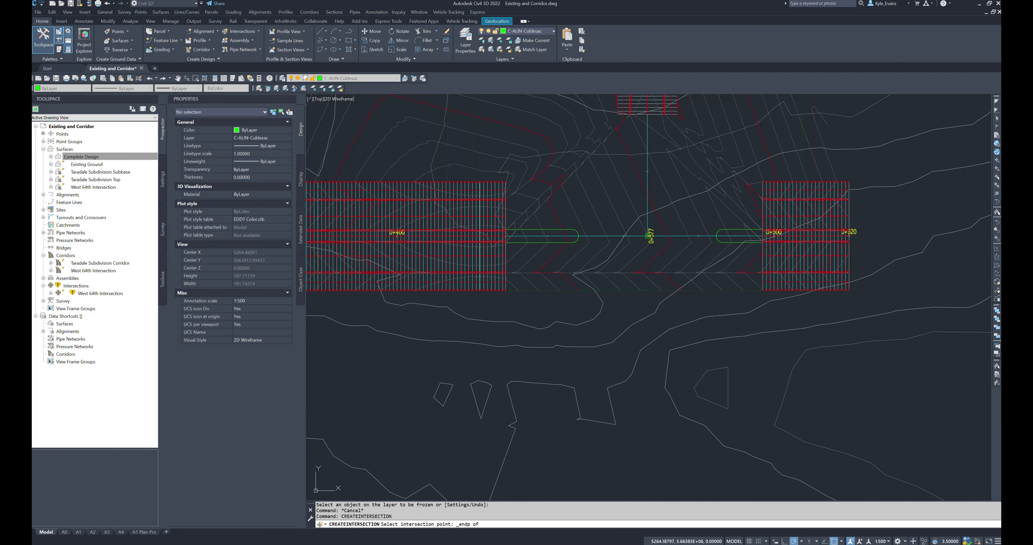
pyautogui.click(647, 235)
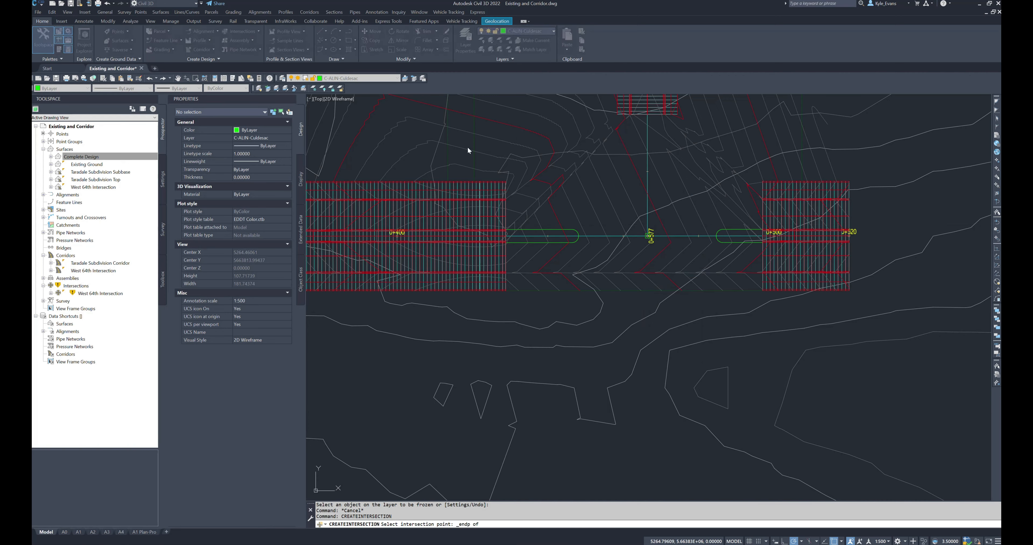
# Name the intersection East 64th Intersection and continue to its geometry details
pyautogui.write('East 64th Intersection')
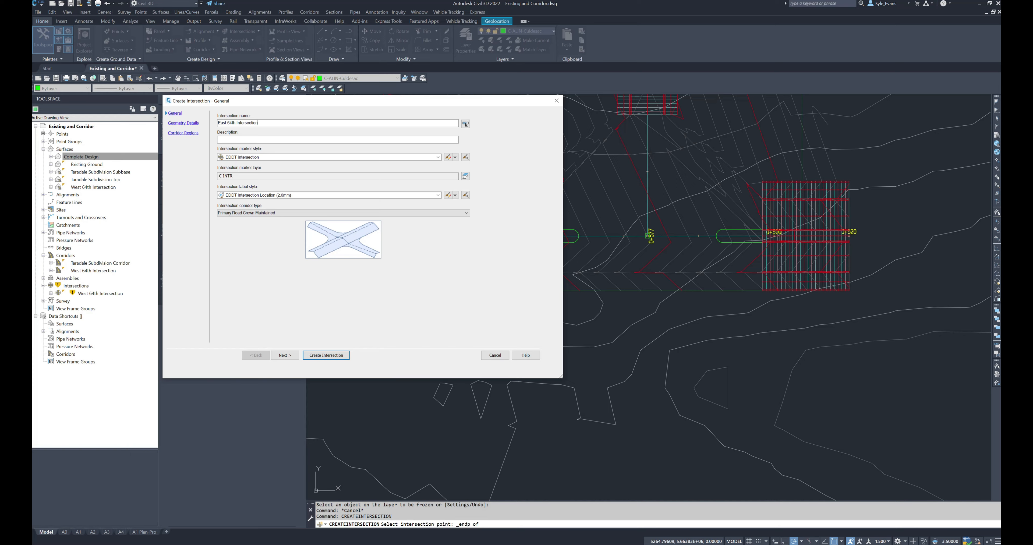
pyautogui.press('Tab')
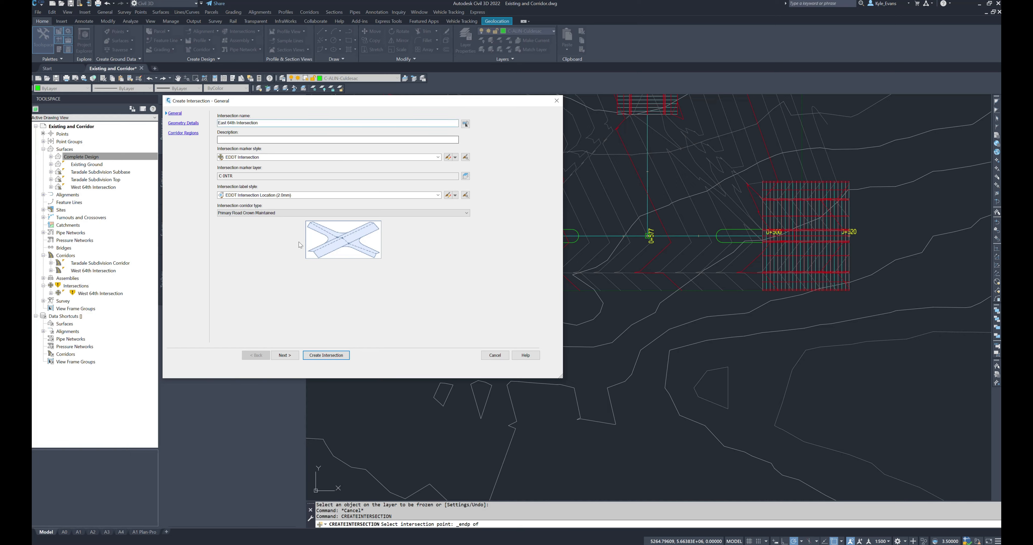
pyautogui.click(284, 356)
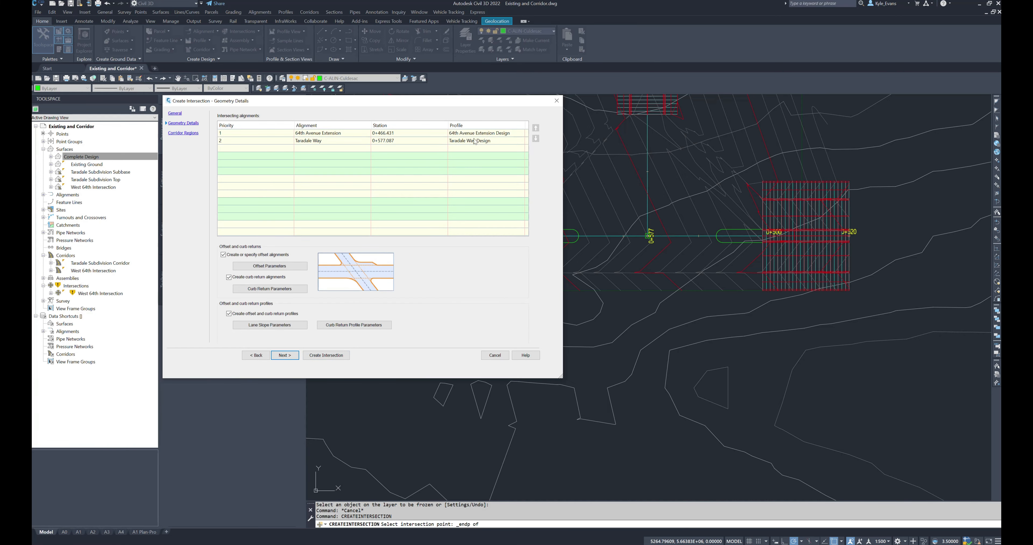
# Set the left and right offset values of the primary road, 64th Avenue Extension, to 9.45 m
pyautogui.click(272, 267)
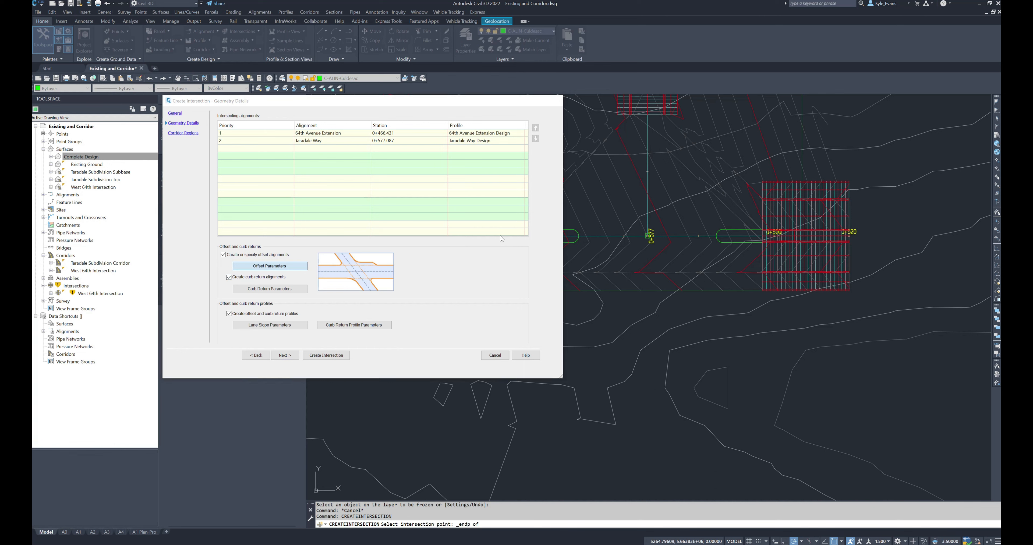
pyautogui.click(440, 149)
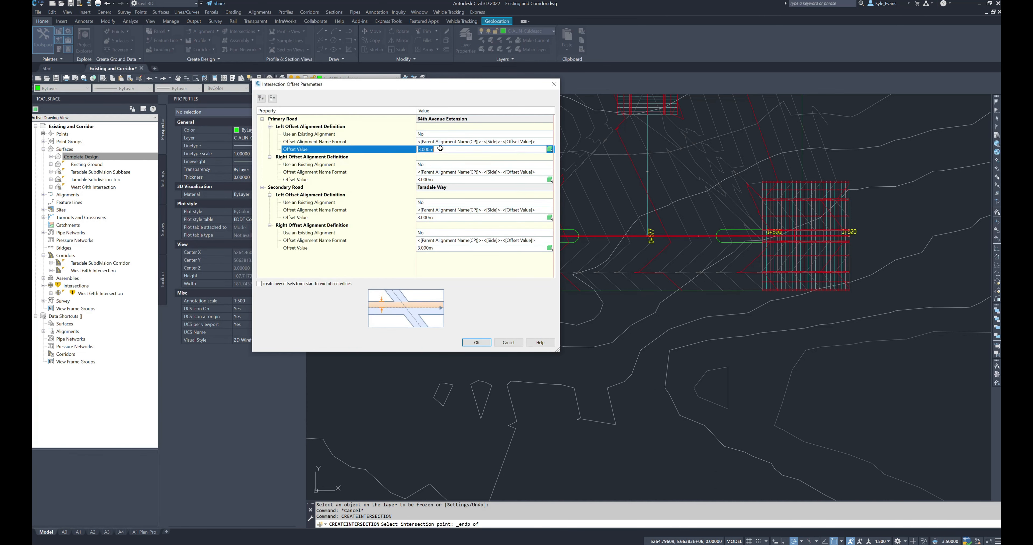
pyautogui.write('4.25')
pyautogui.press('Return')
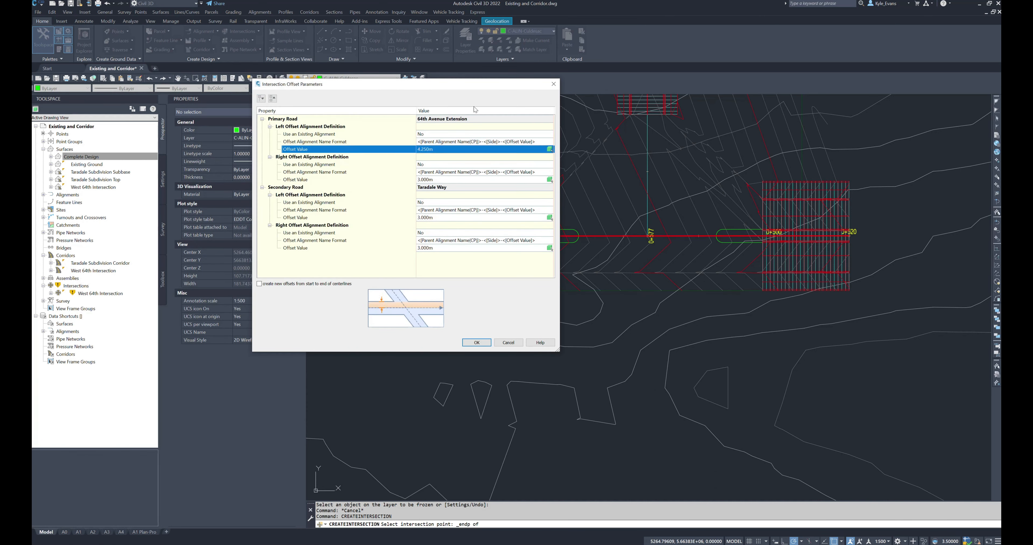
pyautogui.click(459, 149)
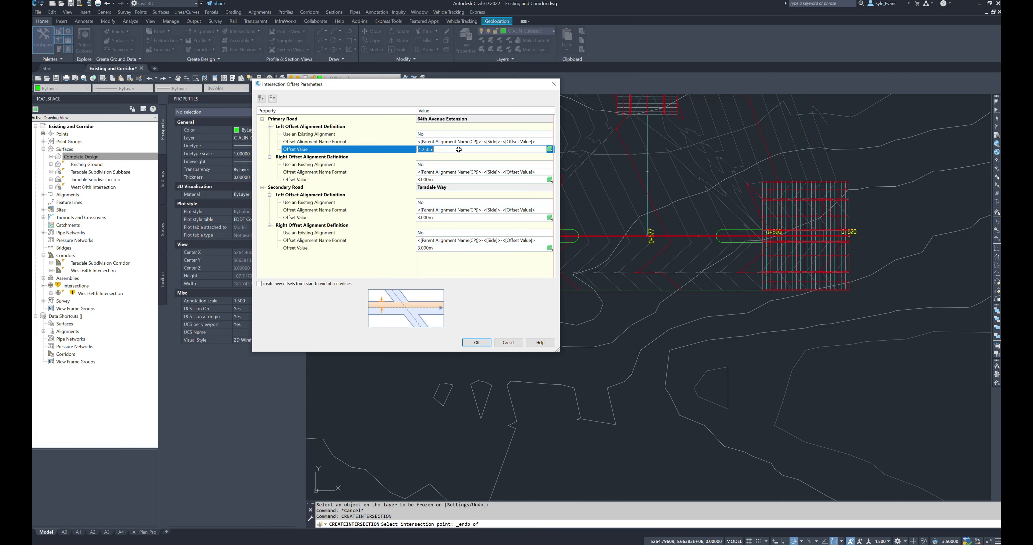
pyautogui.write('9.45')
pyautogui.click(461, 179)
pyautogui.write('9.45')
# Set the left and right offset values of the secondary road, Taradale Way, to 4.25 m and accept the offset parameters
pyautogui.click(435, 219)
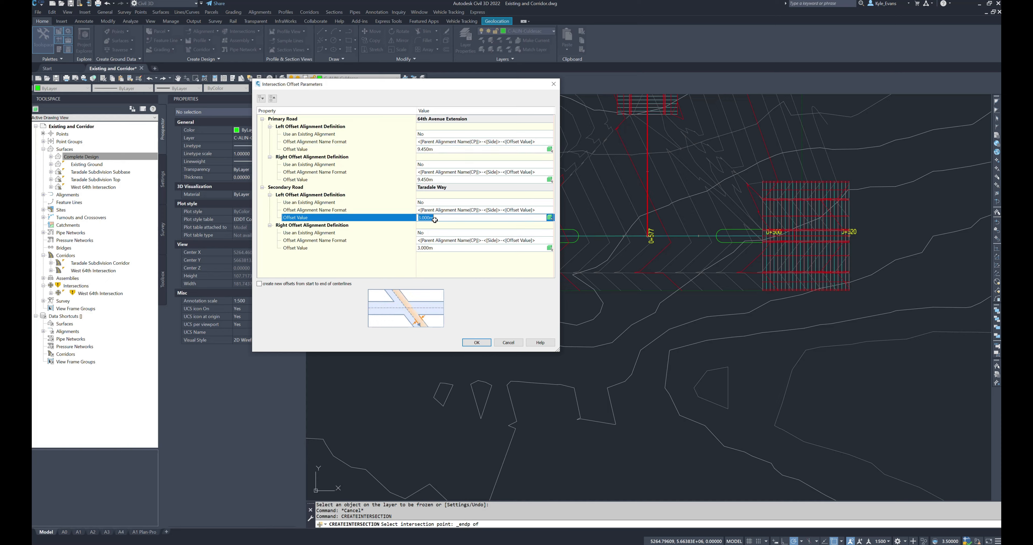
pyautogui.write('4.25')
pyautogui.click(438, 248)
pyautogui.write('4')
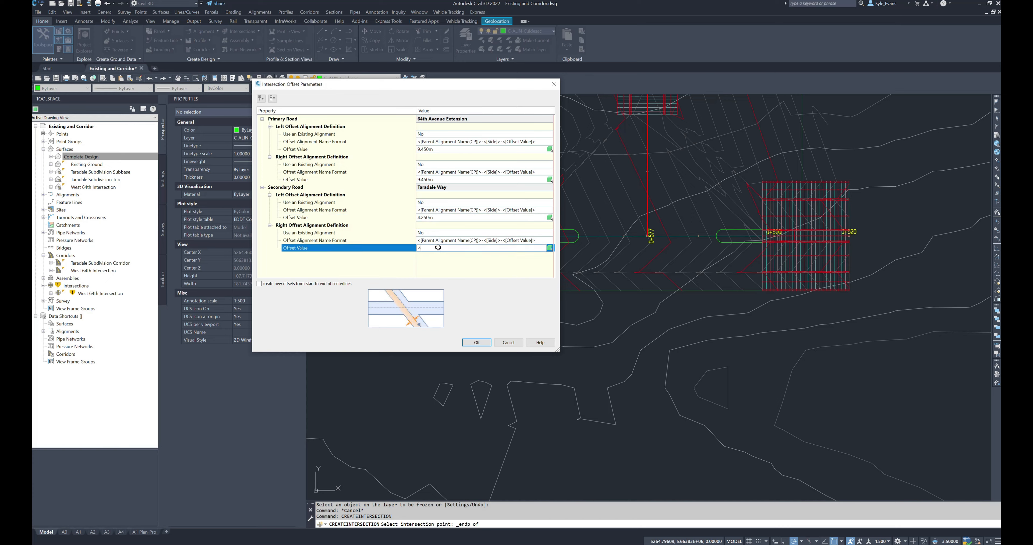
pyautogui.write('.25')
pyautogui.press('Return')
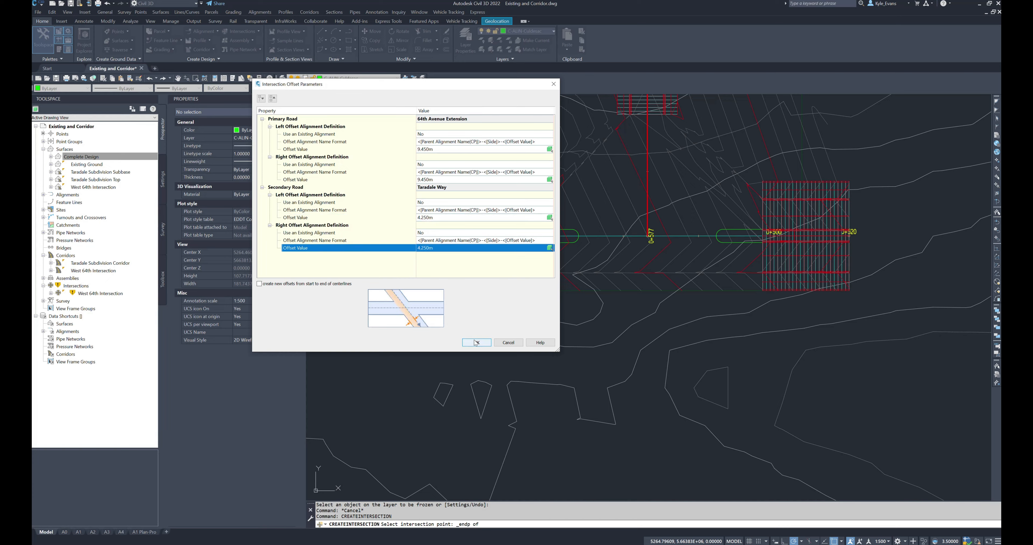
pyautogui.click(476, 343)
# Set the circular fillet curb return radius to 9 m for the NE and NW quadrants
pyautogui.click(258, 289)
pyautogui.click(214, 155)
pyautogui.write('9')
pyautogui.click(228, 64)
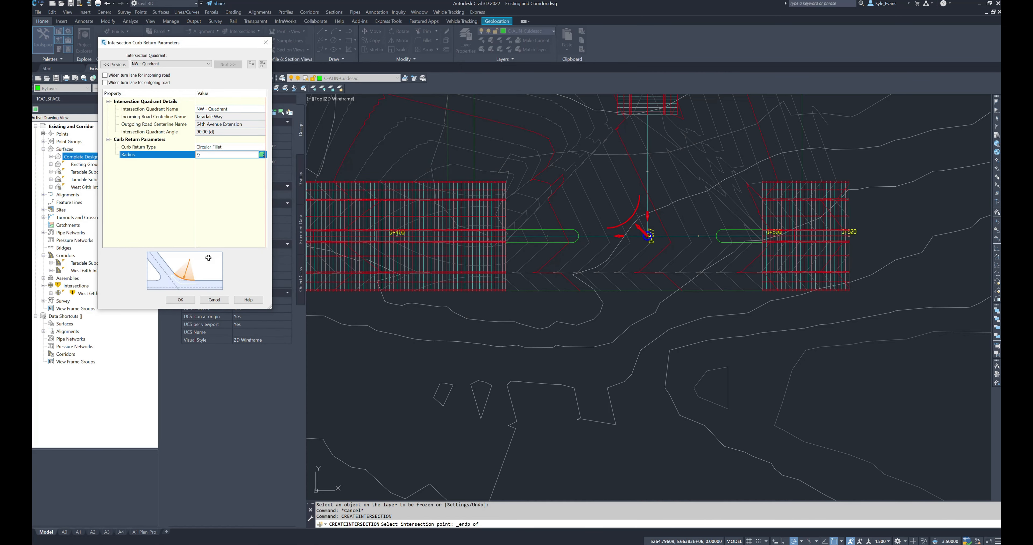
pyautogui.click(180, 300)
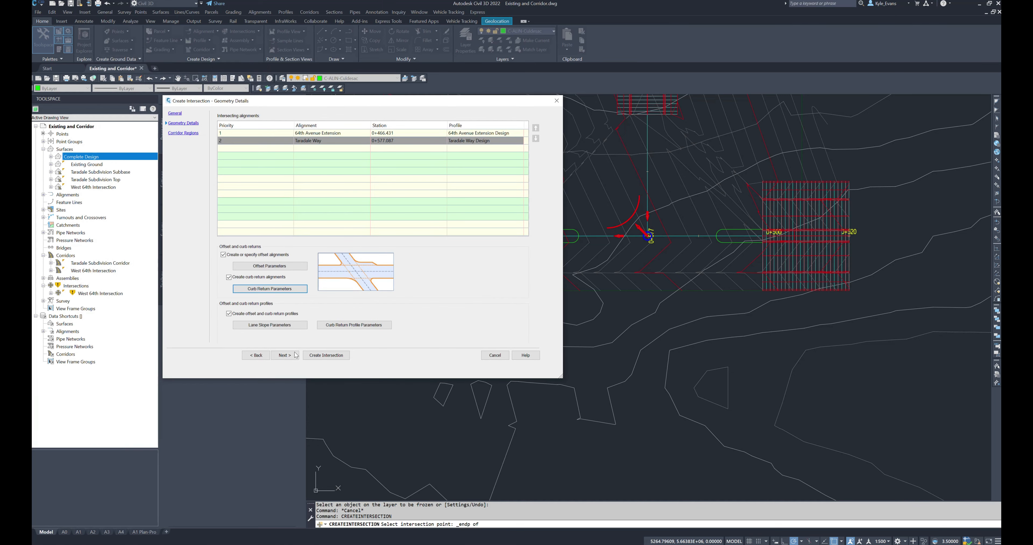
# Use the assembly set Primary Collector to Residential Street.xml for the corridor regions and create the intersection
pyautogui.click(296, 355)
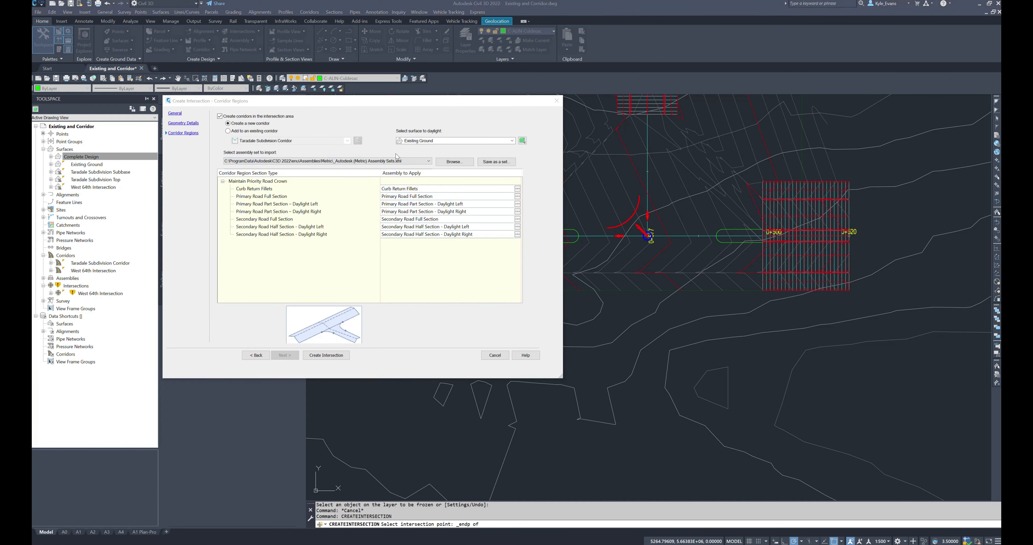
pyautogui.click(402, 161)
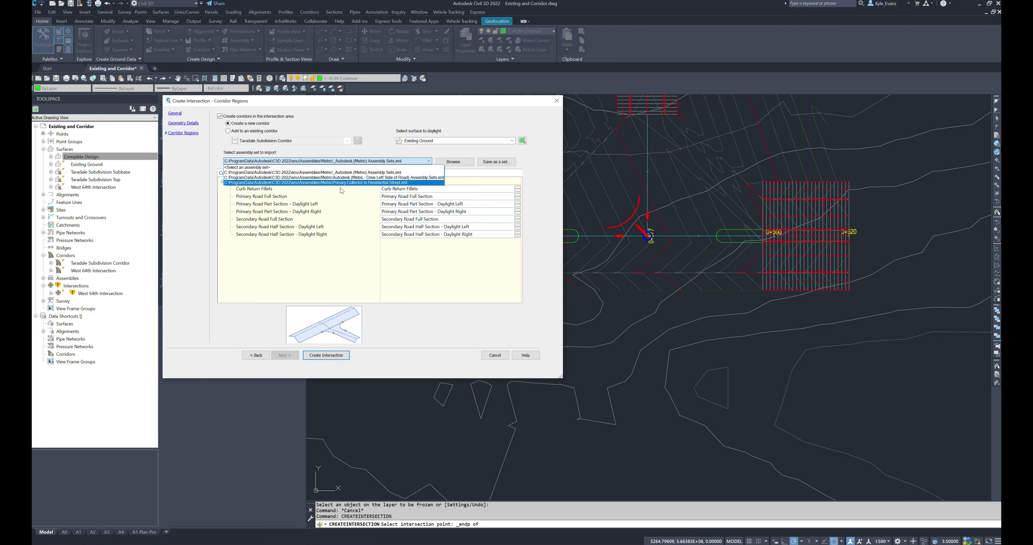
pyautogui.click(378, 183)
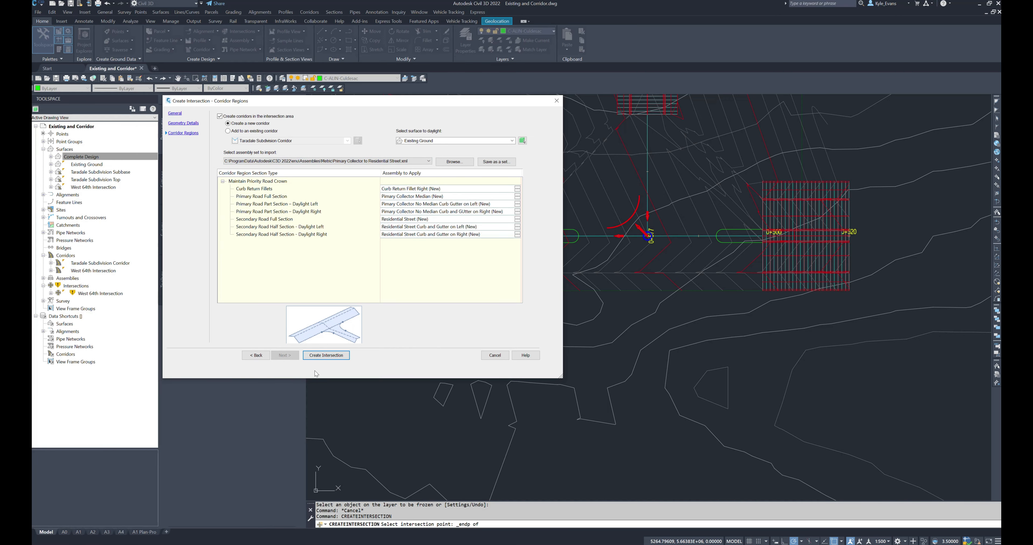
pyautogui.click(326, 355)
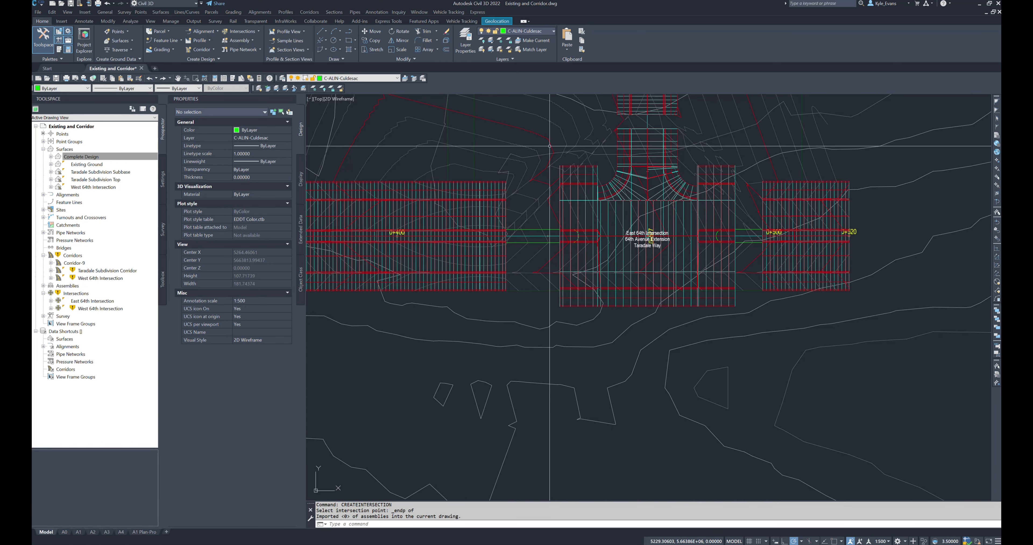
# In the East 64th Intersection corridor's properties, open the target mapping of the first 64th Avenue Extension region, starting at 0+443.180
pyautogui.moveTo(636, 190); pyautogui.dragTo(511, 252, button='middle')
pyautogui.click(469, 228)
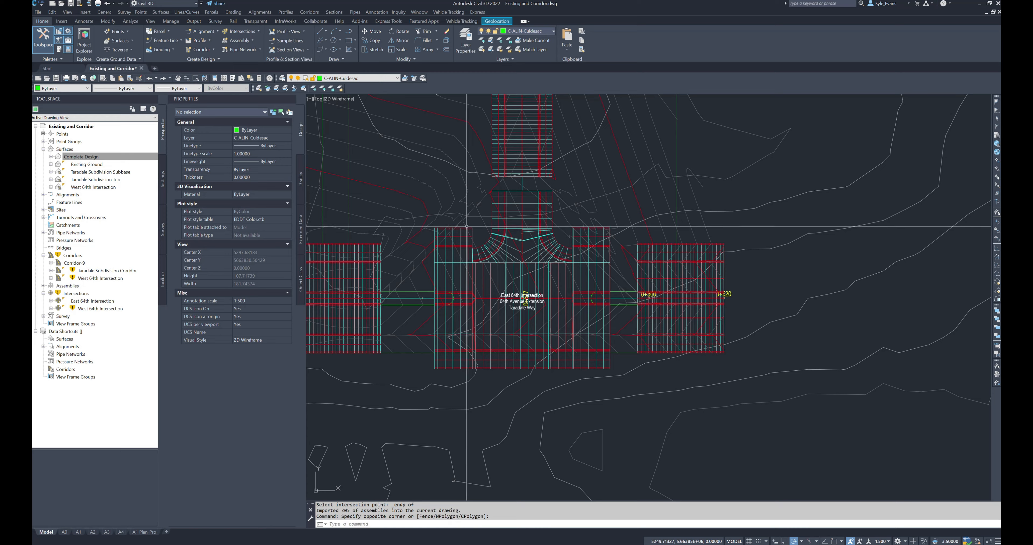
pyautogui.rightClick(527, 337)
pyautogui.click(568, 414)
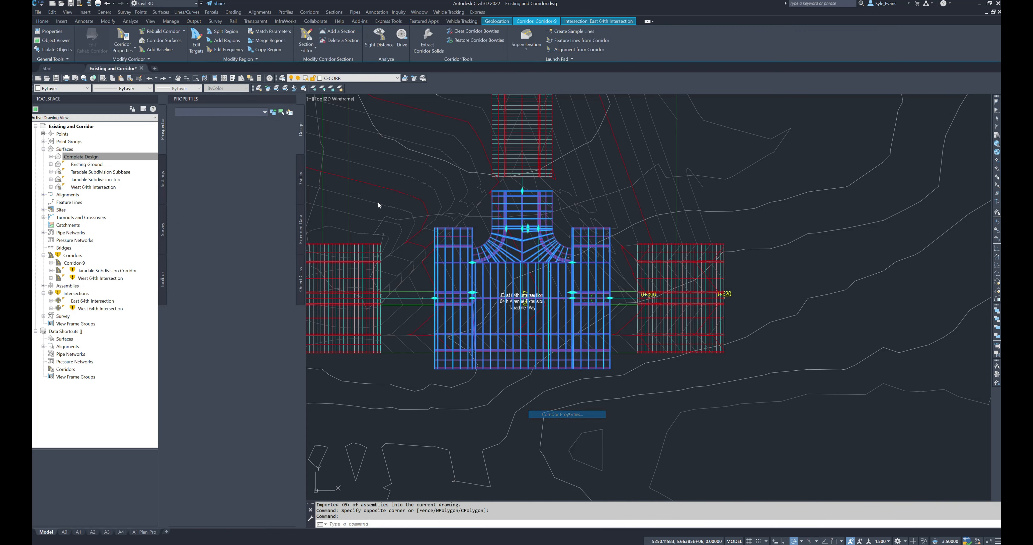
pyautogui.click(209, 169)
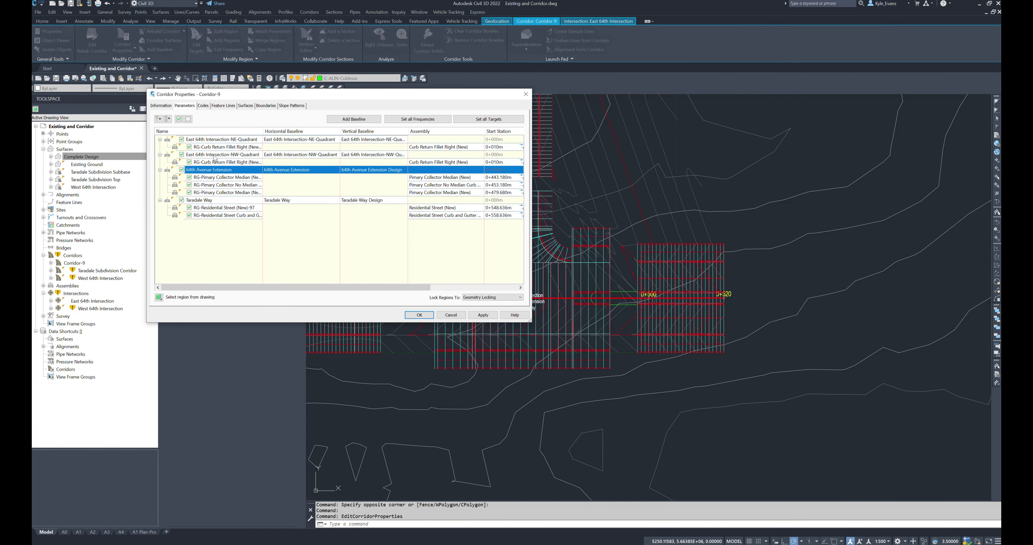
pyautogui.moveTo(249, 90); pyautogui.dragTo(248, 68)
pyautogui.click(203, 155)
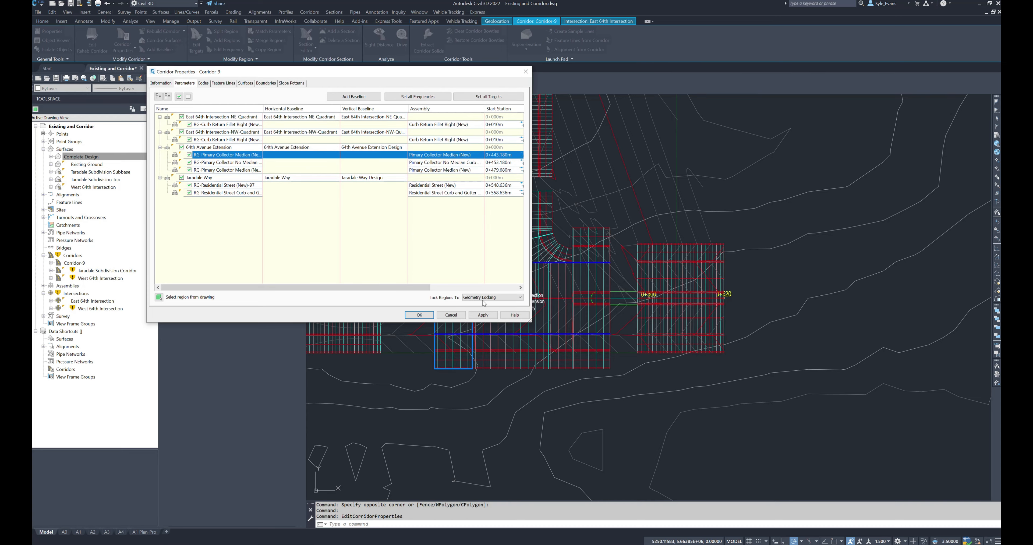
pyautogui.moveTo(531, 321); pyautogui.dragTo(718, 284)
pyautogui.click(662, 155)
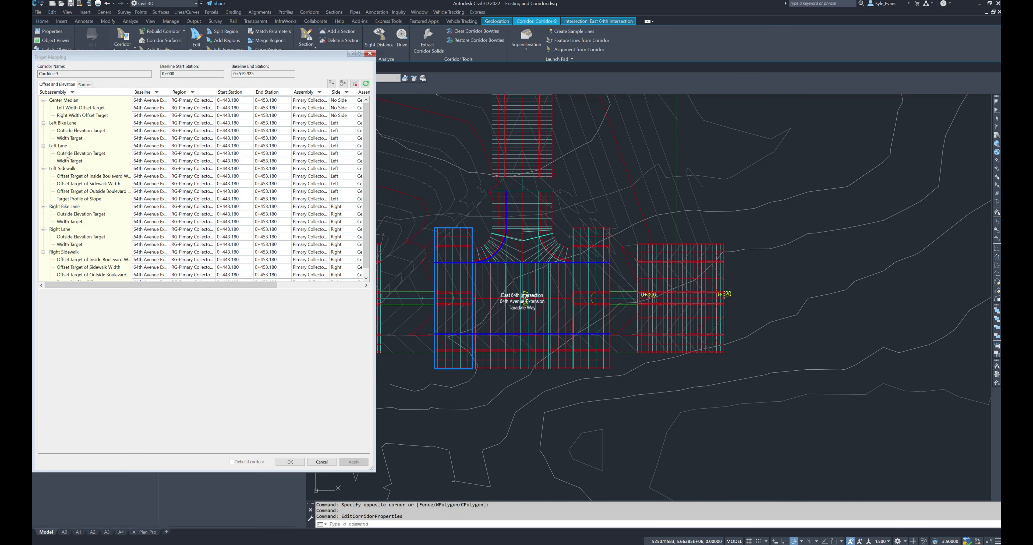
# Clear the left lane's outside elevation and width targets in the first 64th Avenue Extension region
pyautogui.click(68, 154)
pyautogui.click(55, 375)
pyautogui.click(55, 383)
pyautogui.click(56, 375)
pyautogui.click(56, 420)
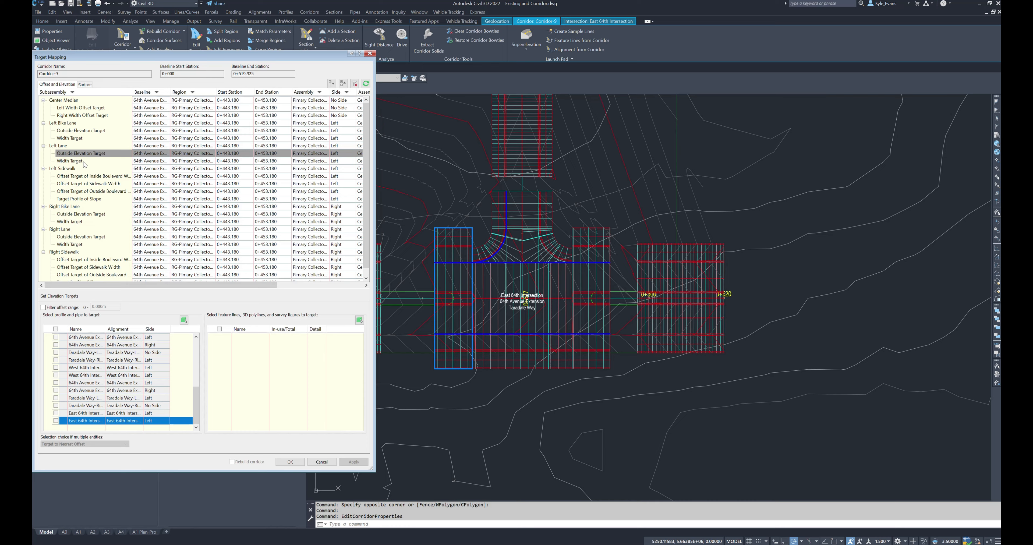
pyautogui.click(70, 160)
pyautogui.click(56, 421)
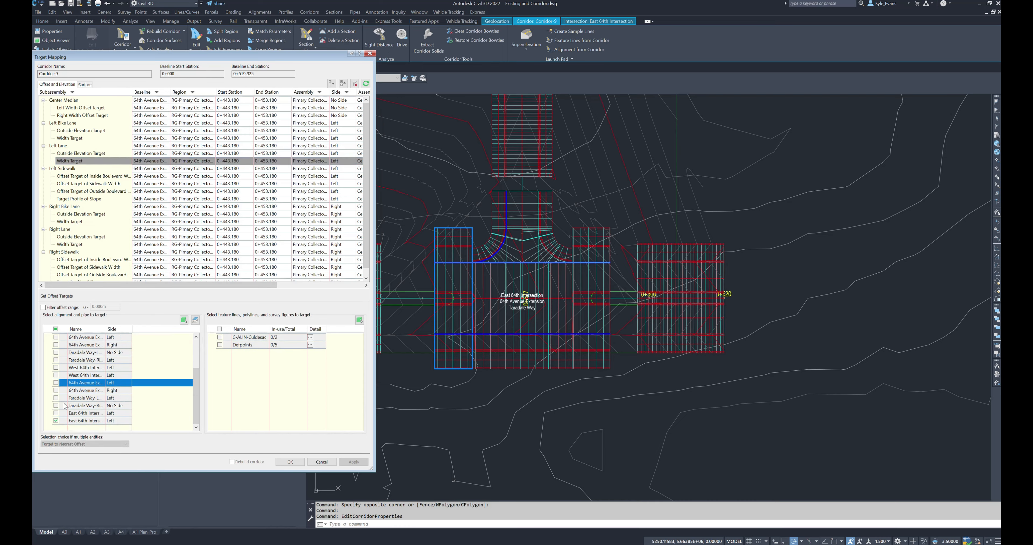
# Clear the right lane's outside elevation and width targets in the same region and accept the target mapping
pyautogui.scroll(4, 95, 389)
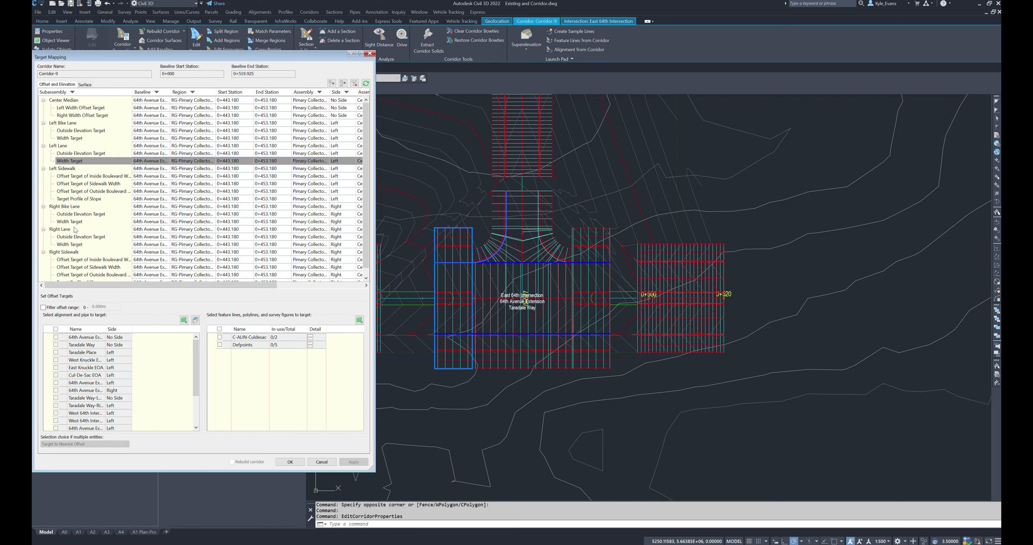
pyautogui.click(81, 236)
pyautogui.scroll(-3, 88, 381)
pyautogui.scroll(3, 87, 381)
pyautogui.click(69, 244)
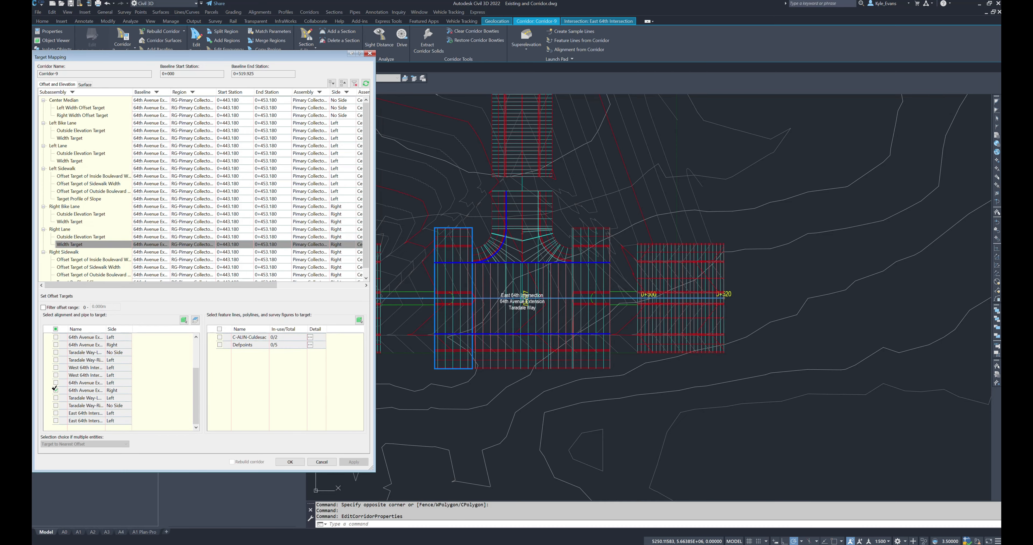
pyautogui.click(288, 462)
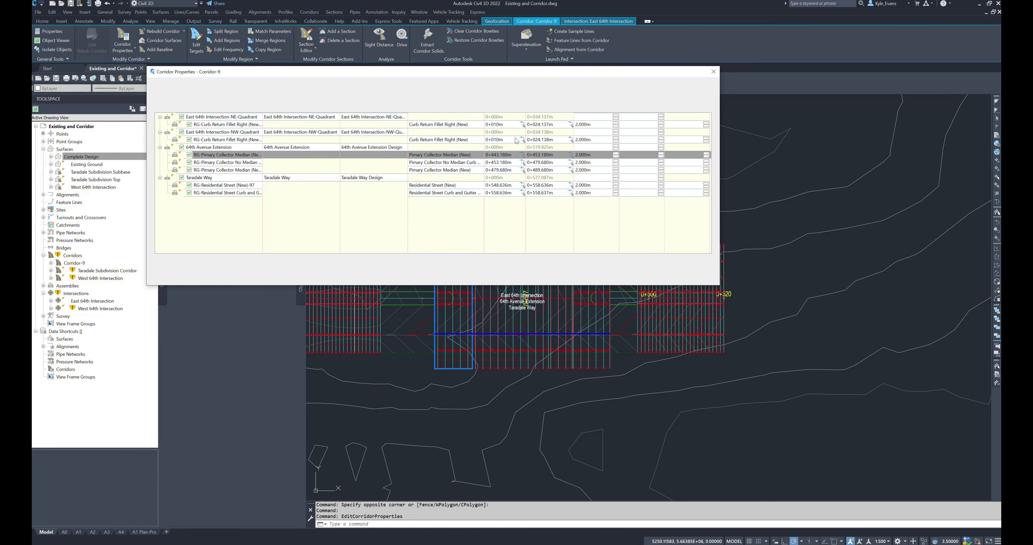
# Clear the right lane's outside elevation and width targets in the 64th Avenue Extension region starting at 0+453.180 and accept the target mapping
pyautogui.click(661, 162)
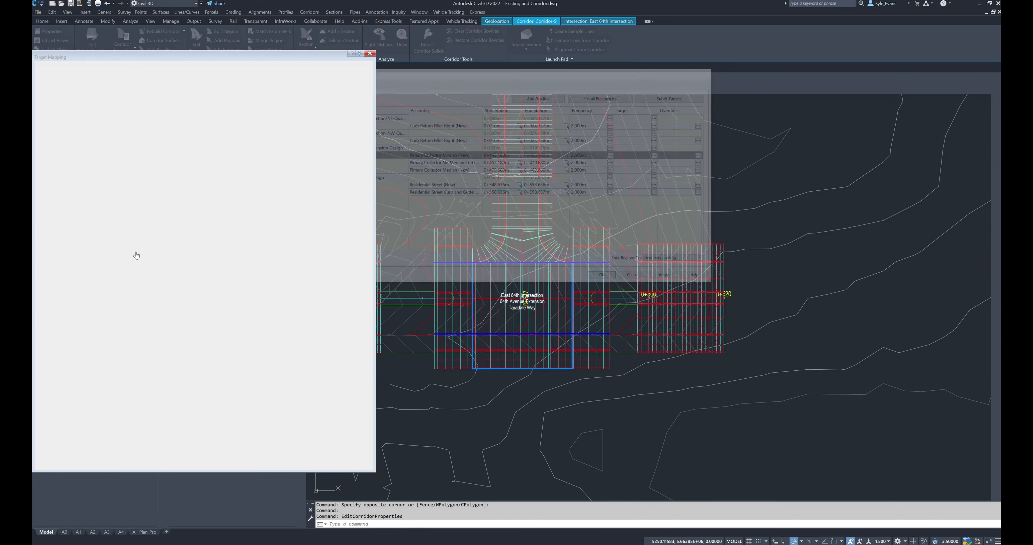
pyautogui.click(75, 155)
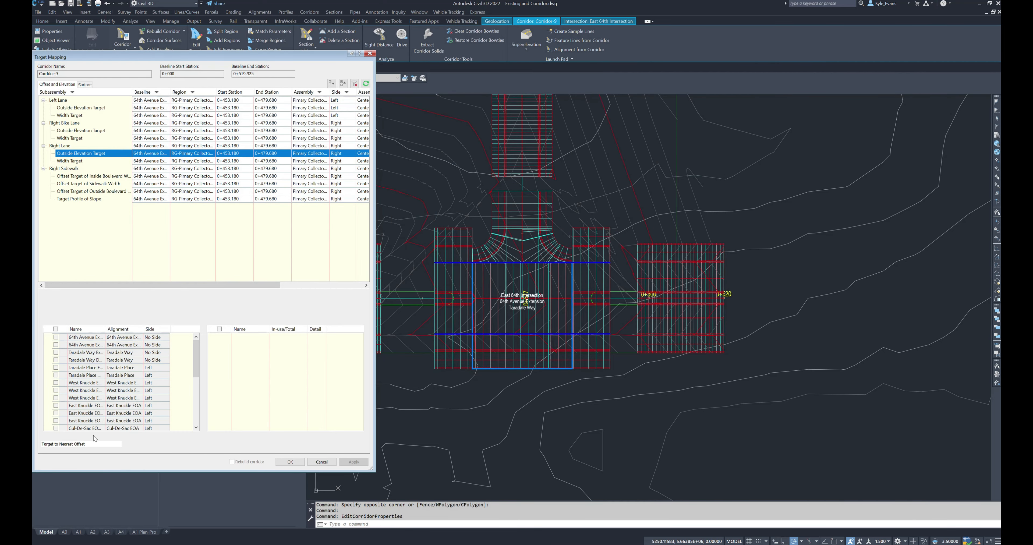
pyautogui.click(55, 390)
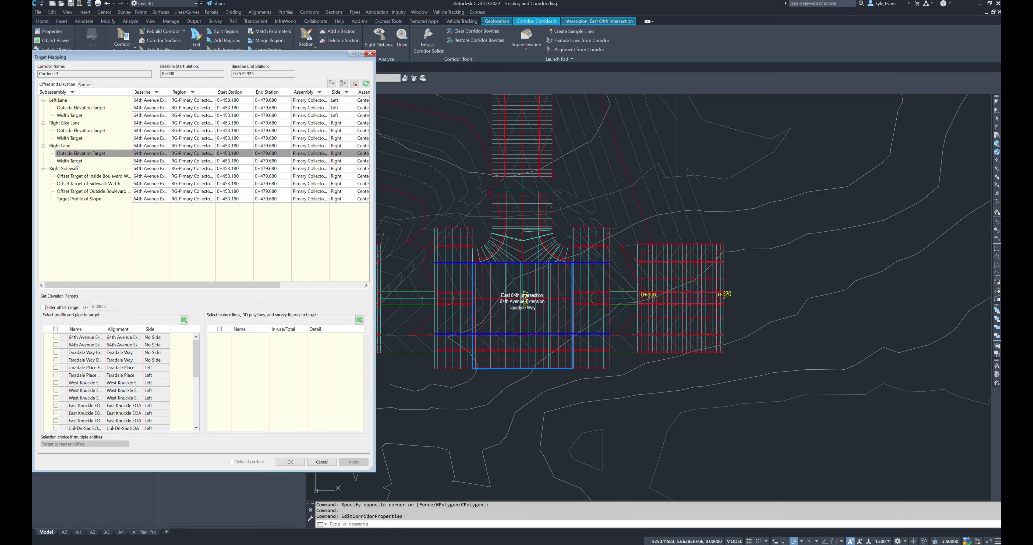
pyautogui.click(71, 161)
pyautogui.scroll(-5, 69, 401)
pyautogui.click(55, 391)
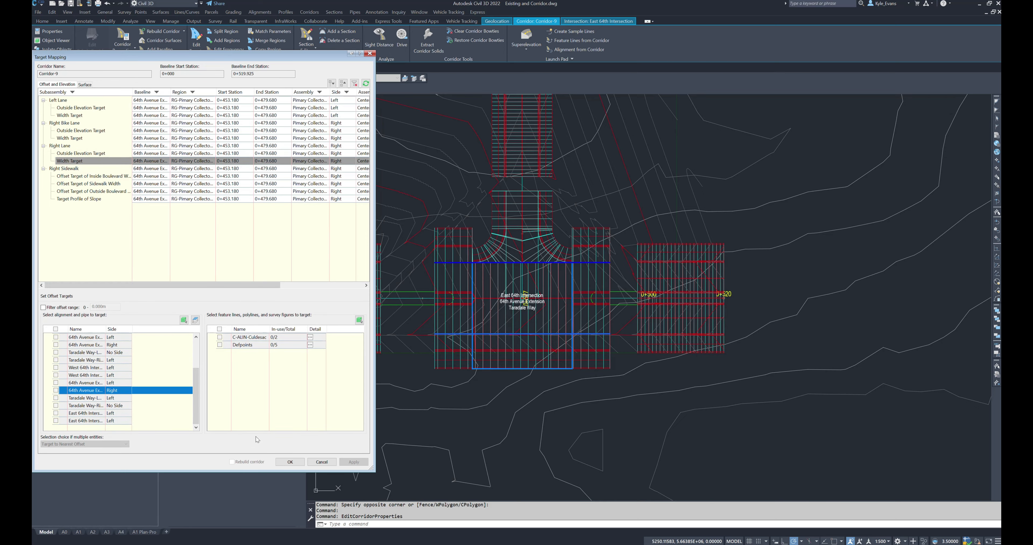
pyautogui.click(290, 461)
# Clear the left lane's outside elevation and width targets in the 64th Avenue Extension region starting at 0+479.680
pyautogui.click(213, 171)
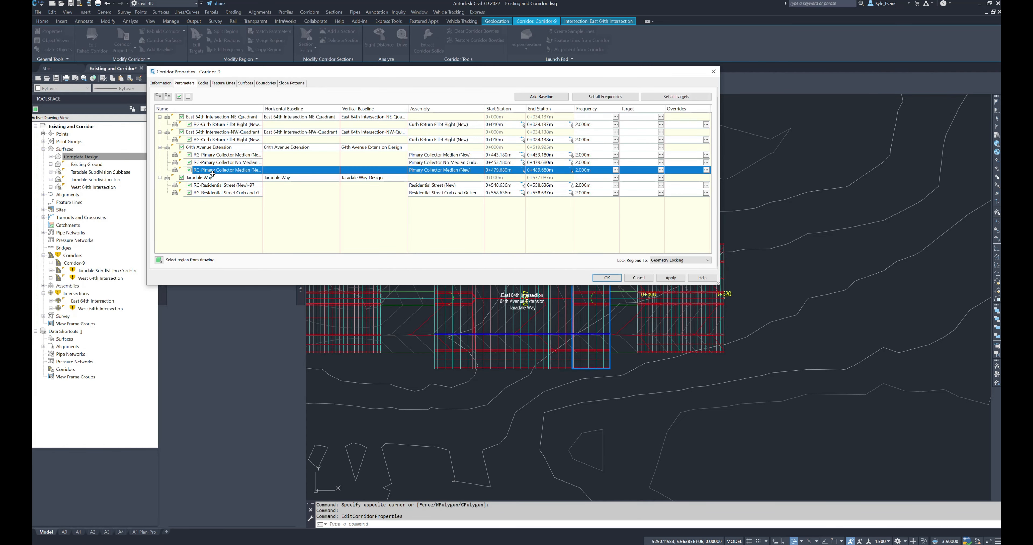
pyautogui.click(660, 170)
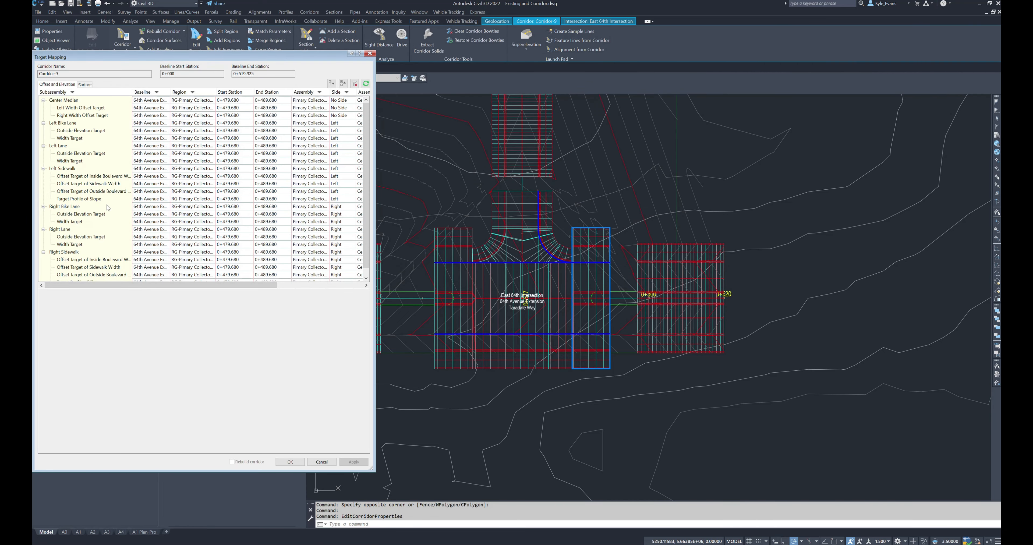
pyautogui.click(67, 155)
pyautogui.click(58, 384)
pyautogui.click(56, 383)
pyautogui.click(55, 412)
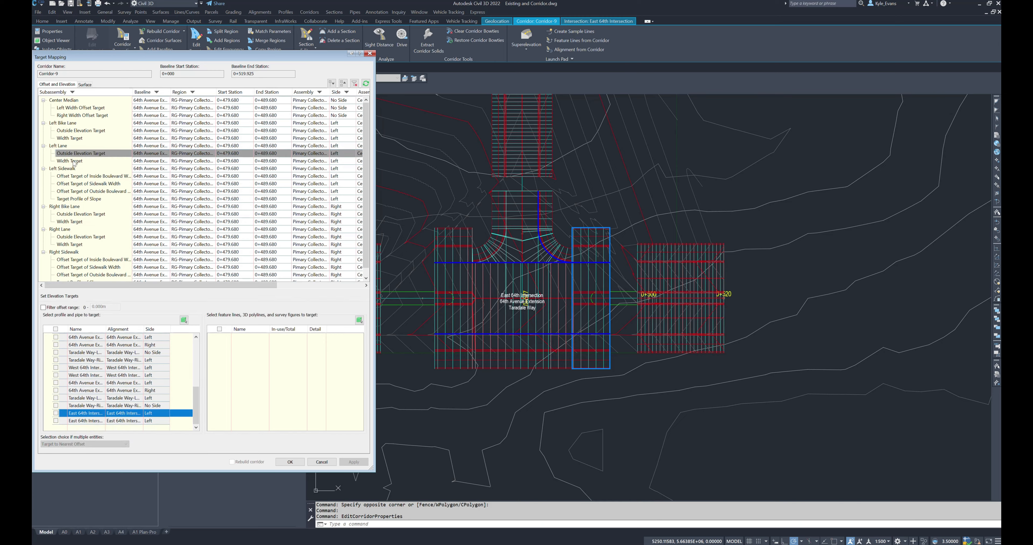
pyautogui.click(70, 160)
pyautogui.click(55, 412)
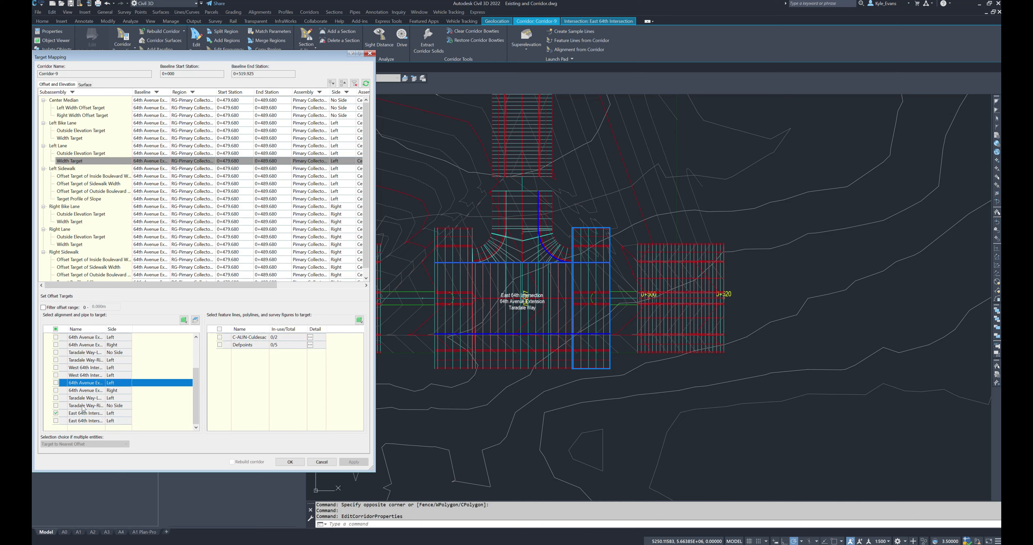
pyautogui.click(55, 413)
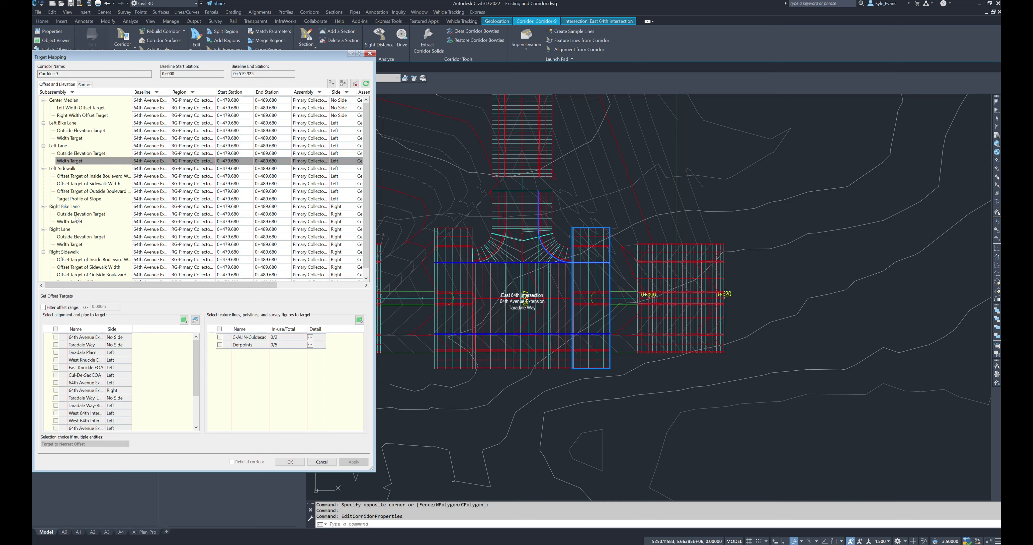
# Clear the right lane's outside elevation and width targets in the region starting at 0+479.680 and accept the target mapping
pyautogui.click(69, 237)
pyautogui.click(56, 413)
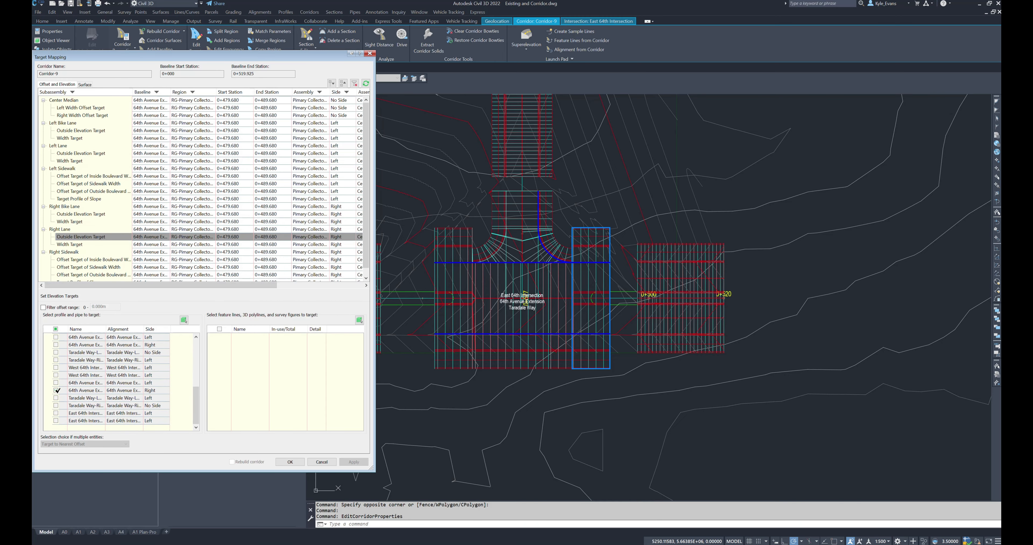
pyautogui.click(70, 244)
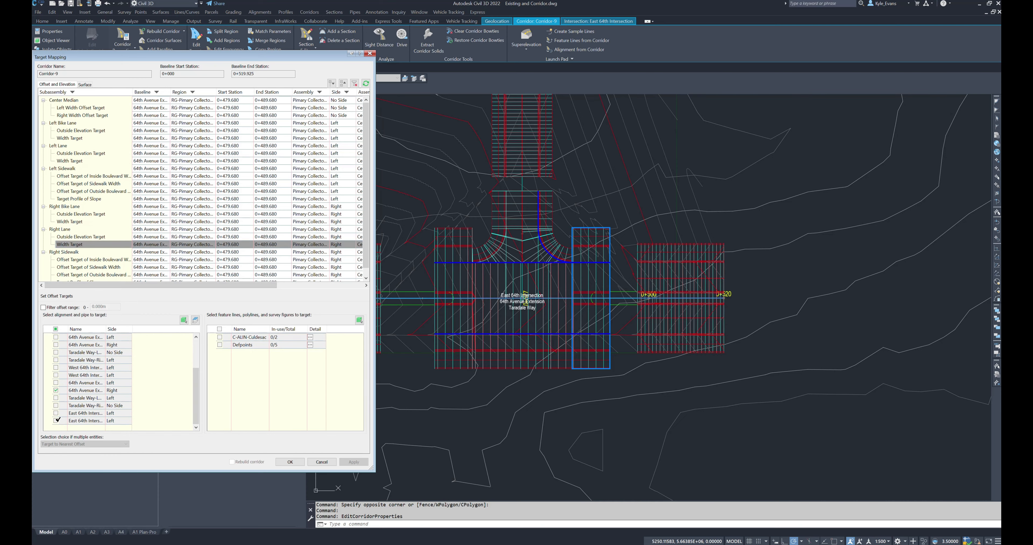
pyautogui.click(56, 390)
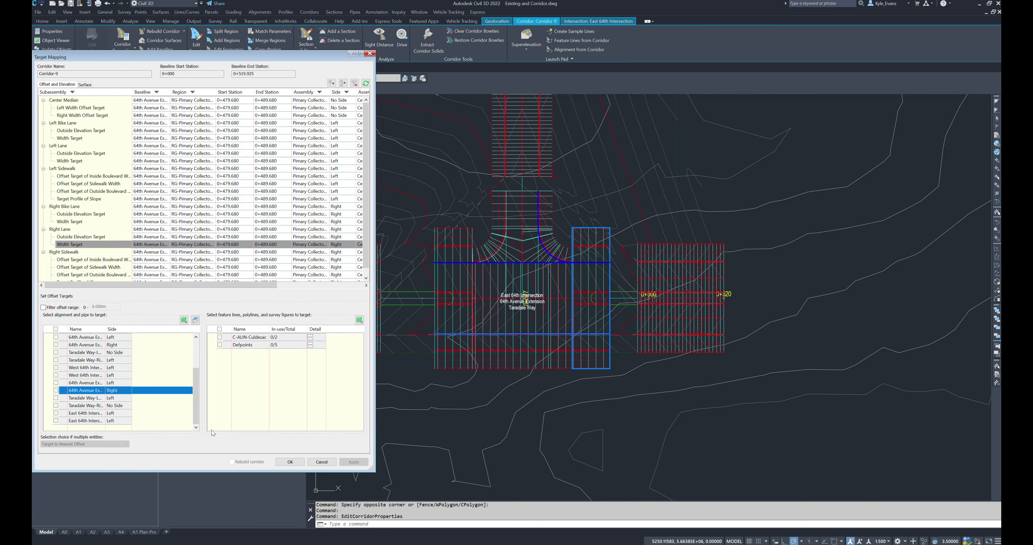
pyautogui.click(290, 462)
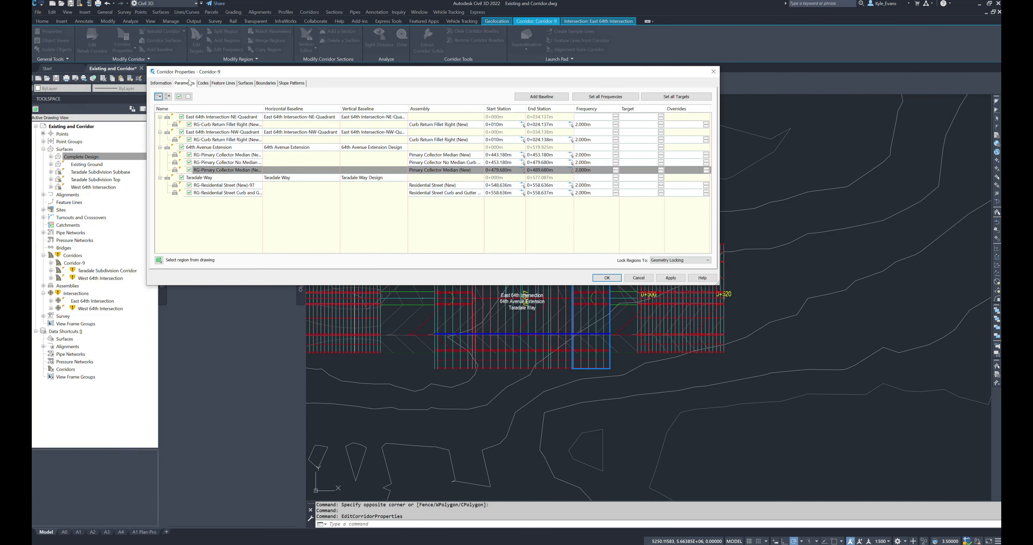
# Rename the corridor as East 64th Intersection
pyautogui.click(161, 83)
pyautogui.doubleClick(165, 100)
pyautogui.write('West 64th Inters')
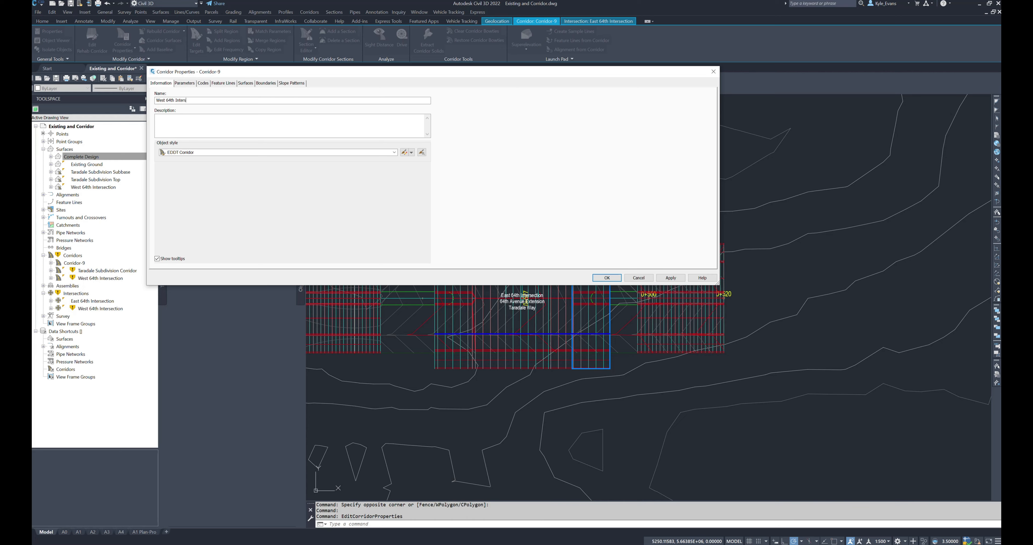
pyautogui.click(250, 84)
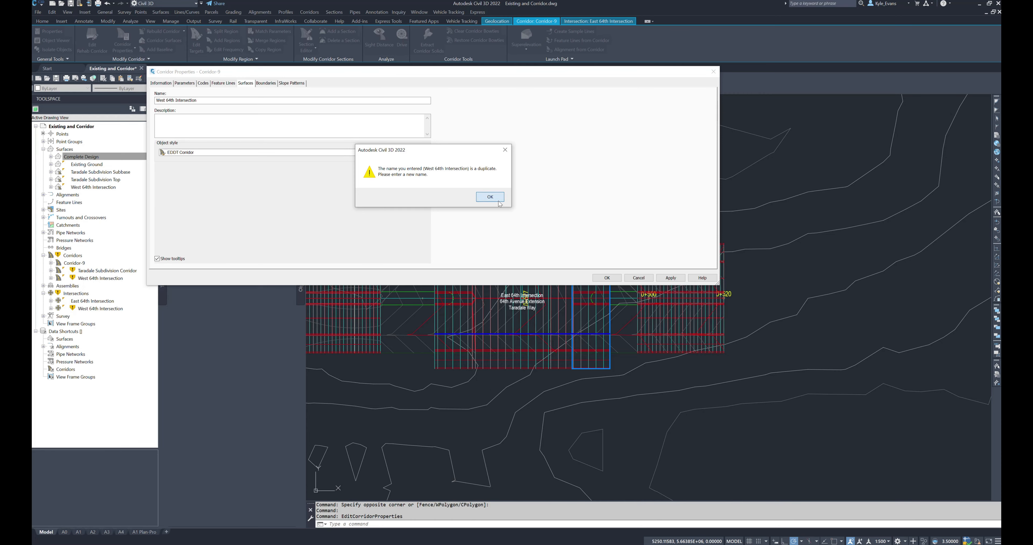
pyautogui.click(491, 197)
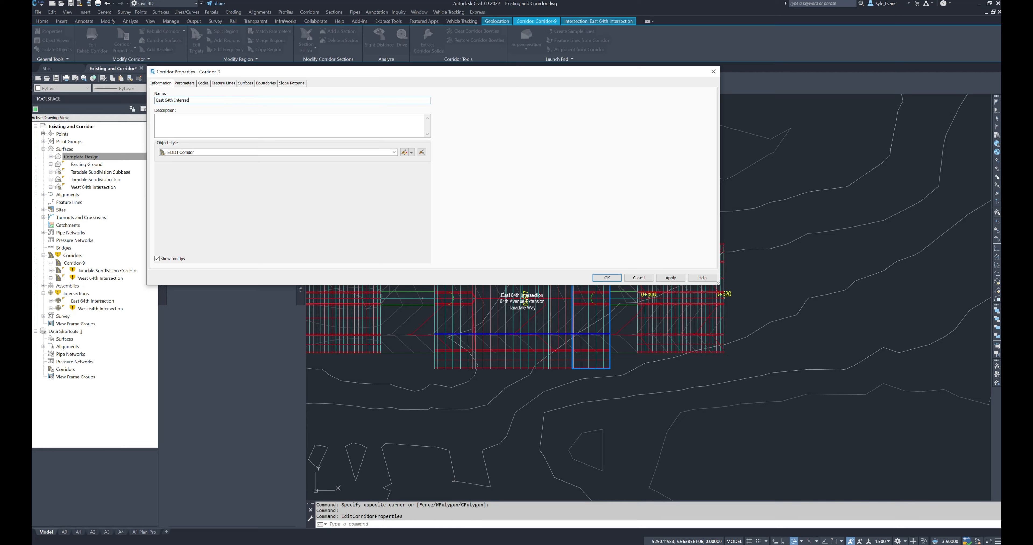
# Add a corridor surface built from link data with the code Top
pyautogui.click(245, 83)
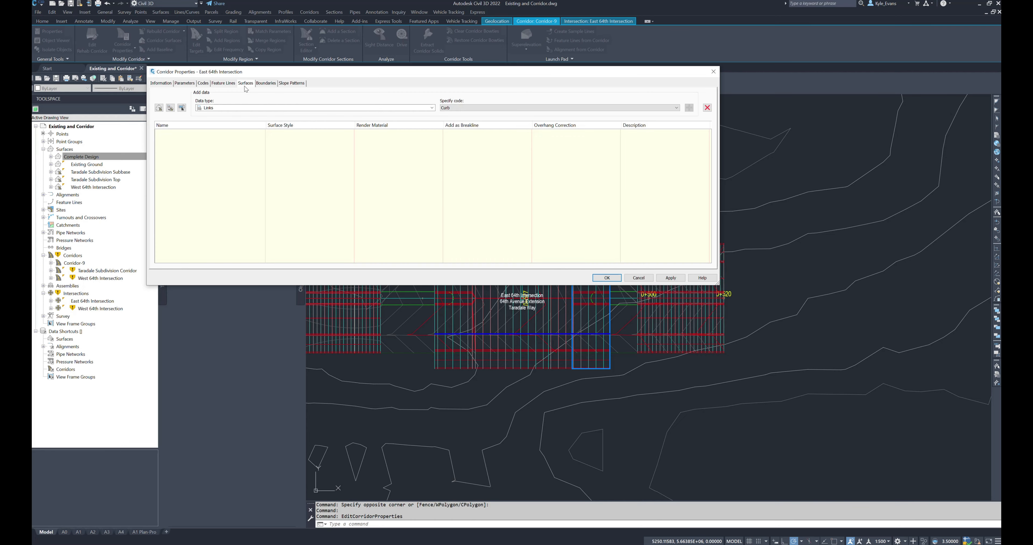
pyautogui.click(158, 108)
pyautogui.click(473, 108)
pyautogui.click(453, 216)
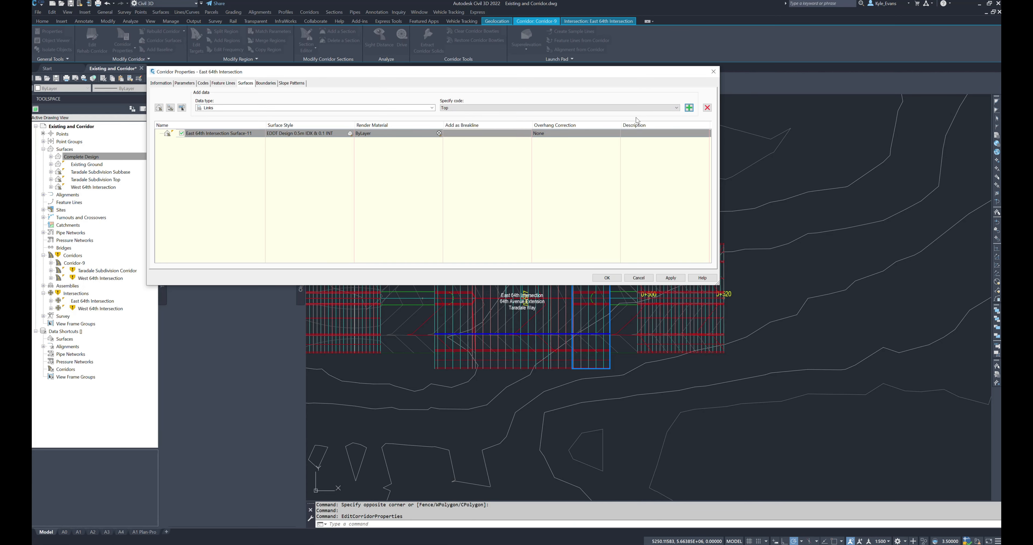
# Name the corridor surface East 64th Intersection, then accept the corridor properties and rebuild the corridor
pyautogui.click(243, 136)
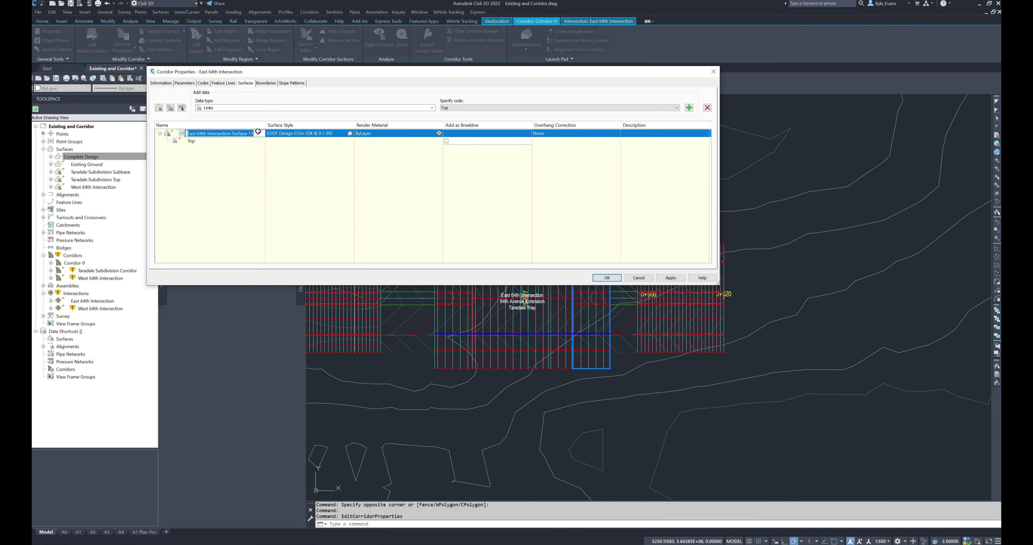
pyautogui.write('East 64th Inter')
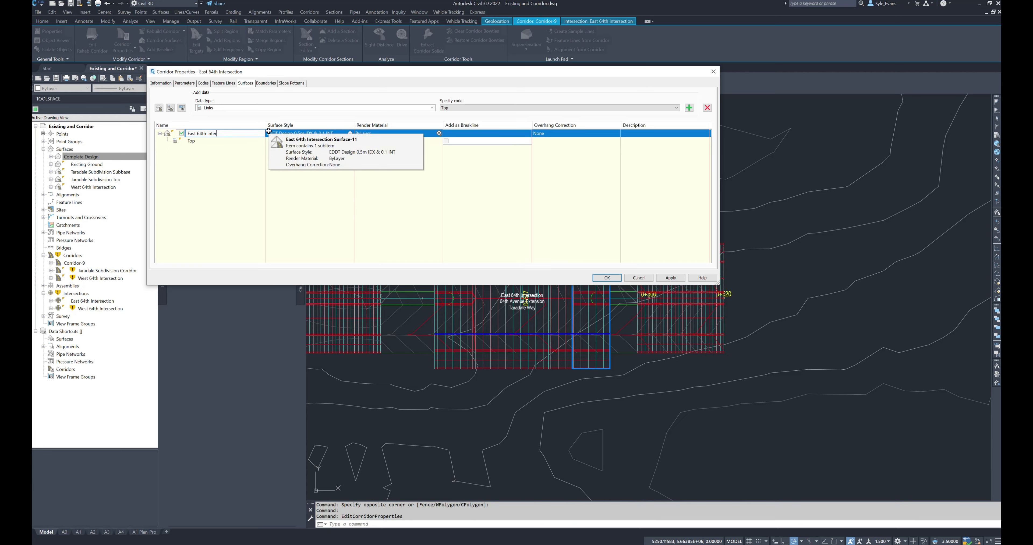
pyautogui.press('Return')
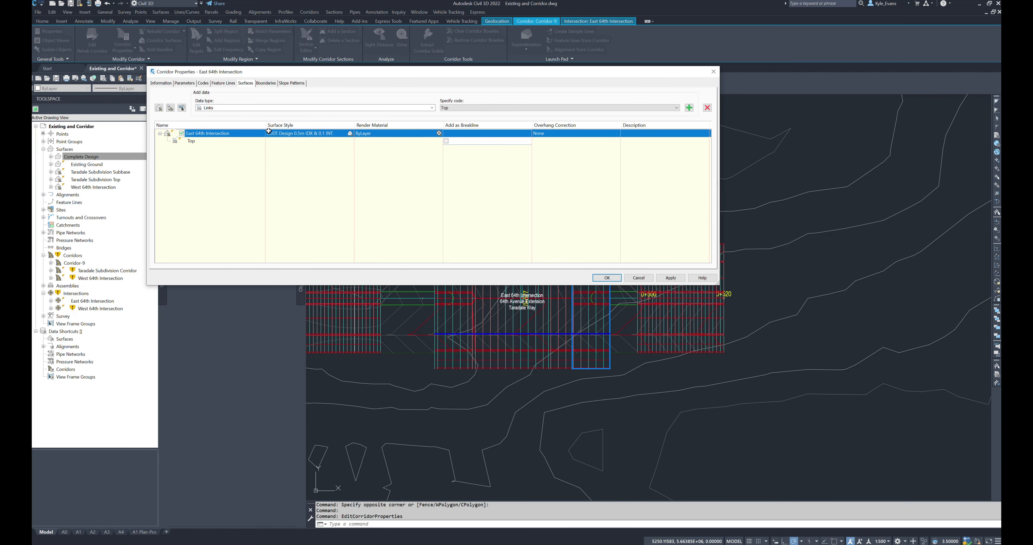
pyautogui.click(616, 276)
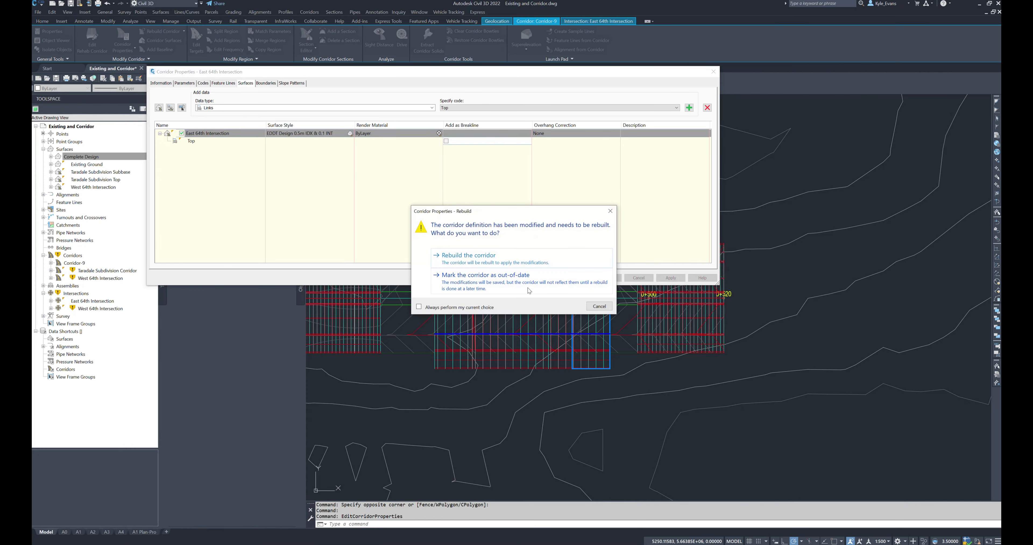
pyautogui.click(479, 260)
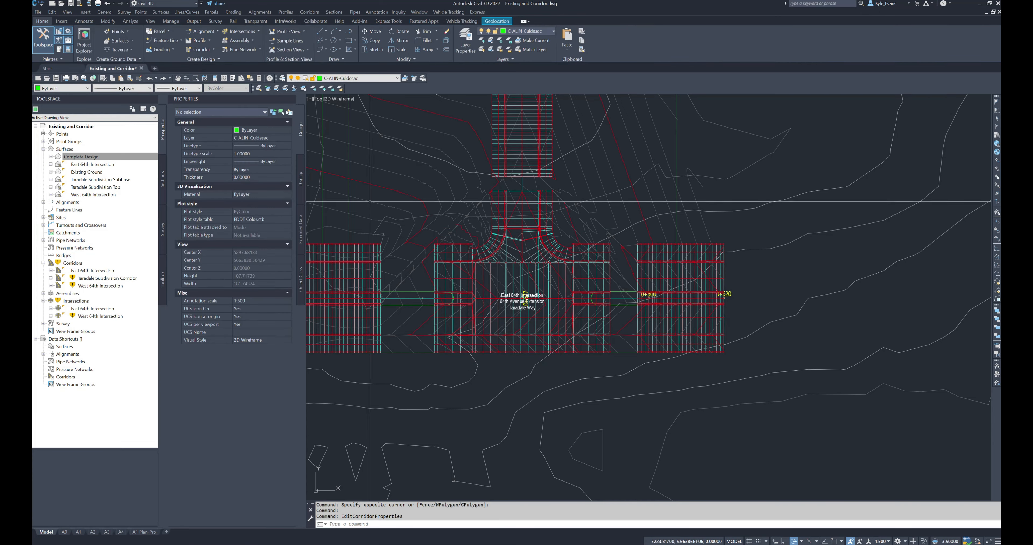
# Freeze the layer of the East 64th Intersection corridor surface by picking the surface in the drawing
pyautogui.click(315, 89)
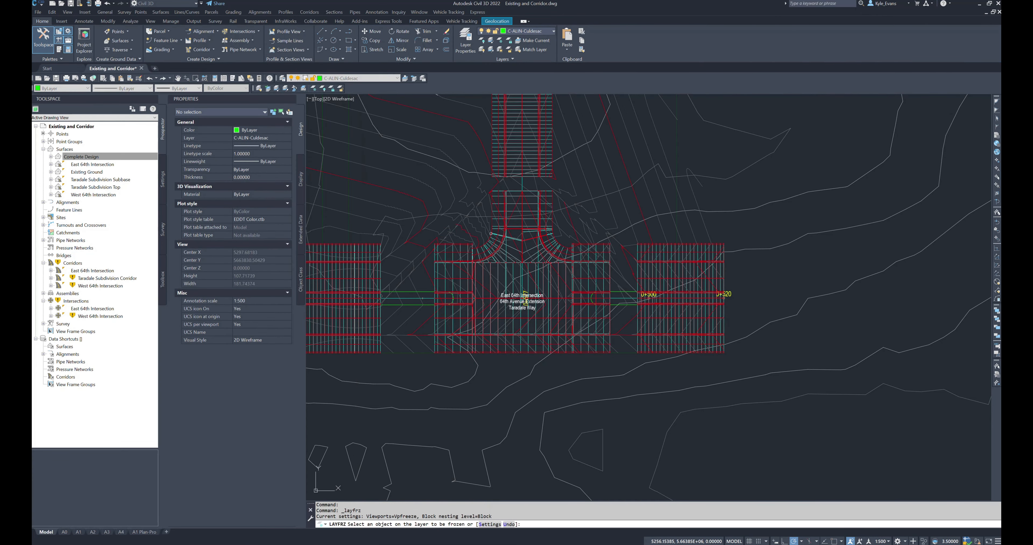
pyautogui.scroll(2, 492, 233)
pyautogui.click(467, 255)
pyautogui.press('Escape')
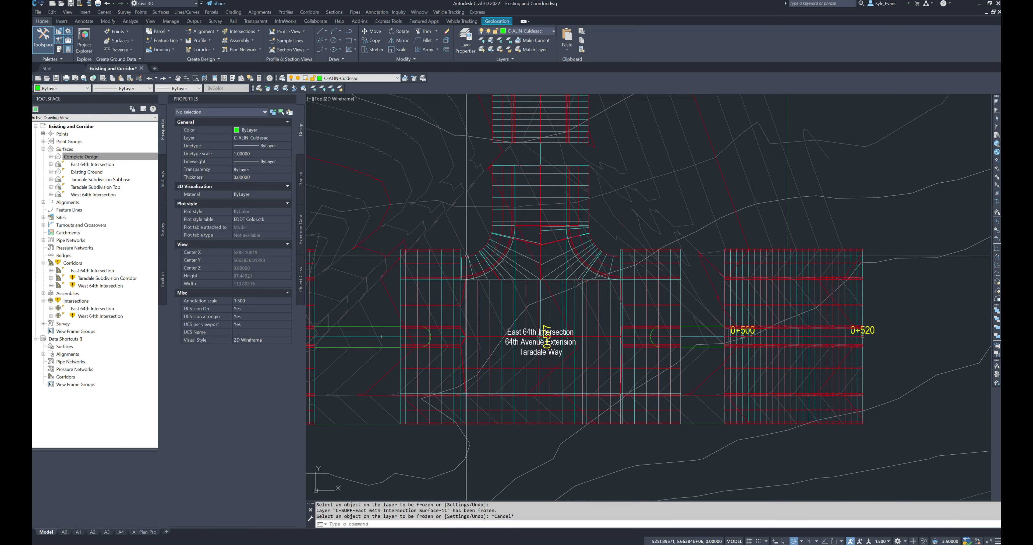
# Paste the East 64th Intersection surface into the Complete Design surface as an edit
pyautogui.doubleClick(84, 156)
pyautogui.doubleClick(83, 180)
pyautogui.rightClick(89, 225)
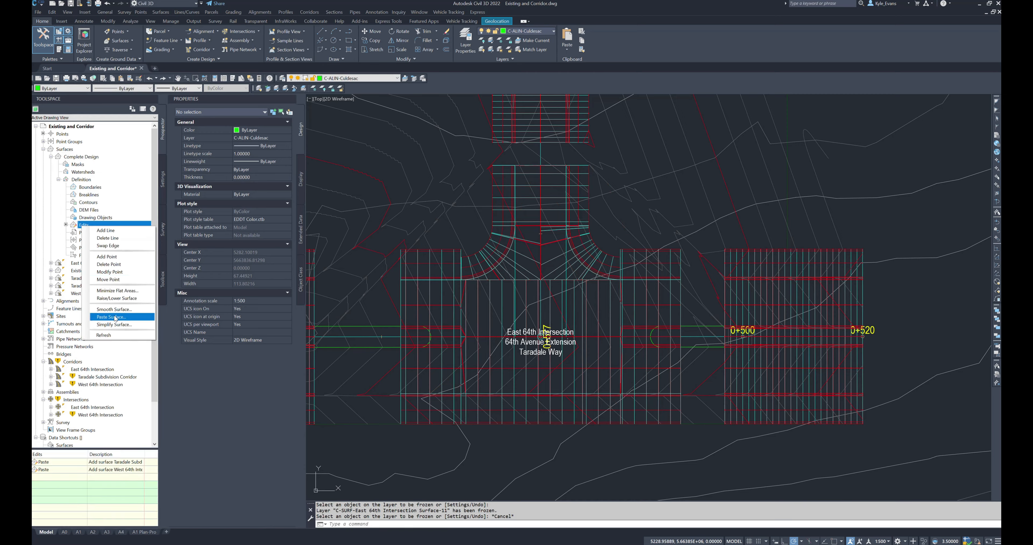
pyautogui.click(112, 317)
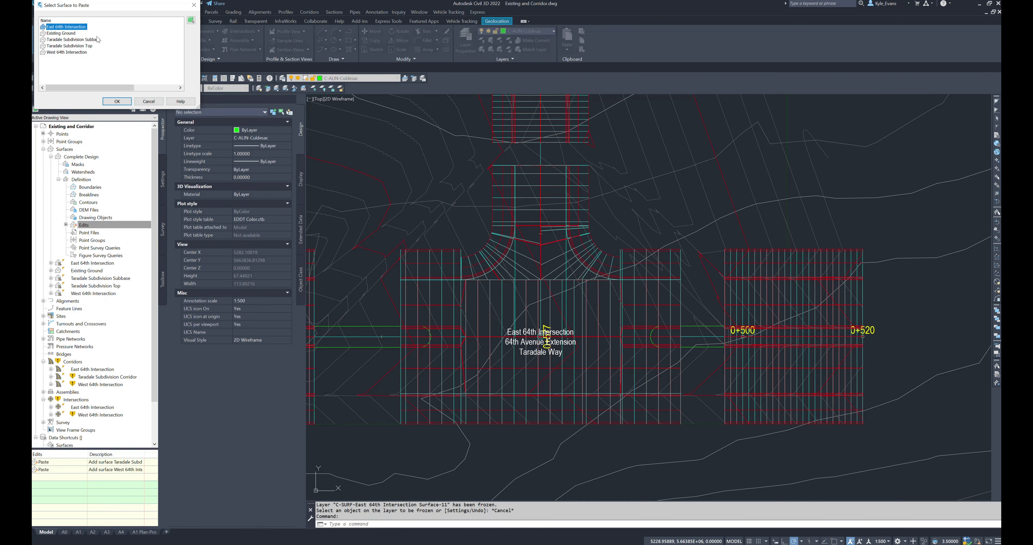
pyautogui.click(117, 102)
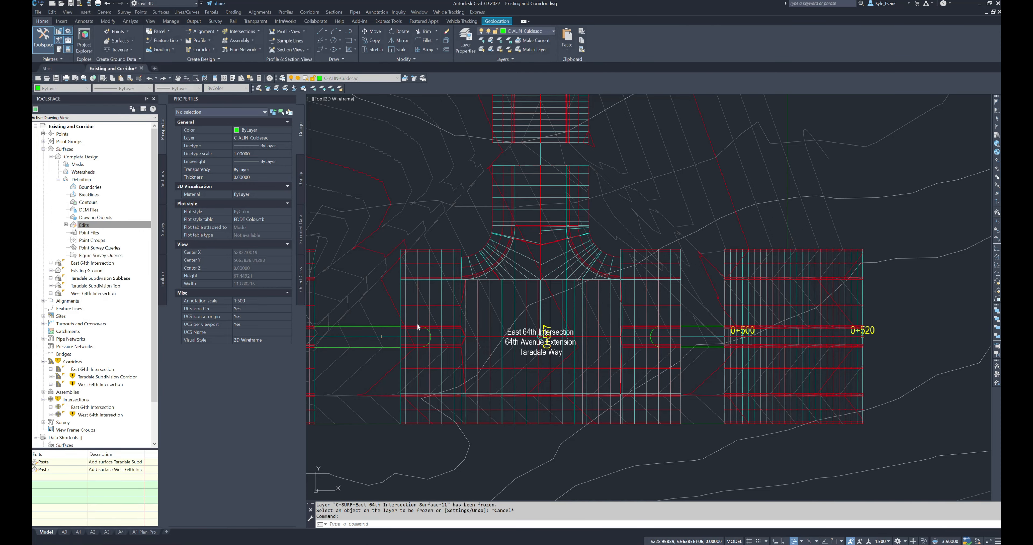
# Stretch the end of the Taradale Subdivision Corridor's region west of East 64th Intersection to meet the intersection corridor's west edge
pyautogui.moveTo(394, 368)
pyautogui.mouseDown(button='middle')
pyautogui.moveTo(403, 357)
pyautogui.moveTo(556, 339)
pyautogui.mouseUp(button='middle')
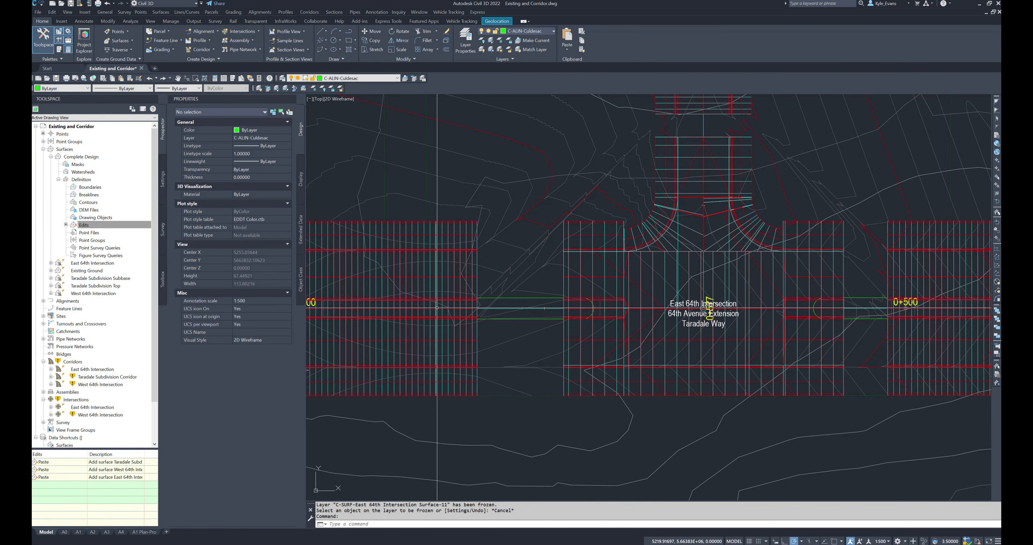
pyautogui.click(480, 272)
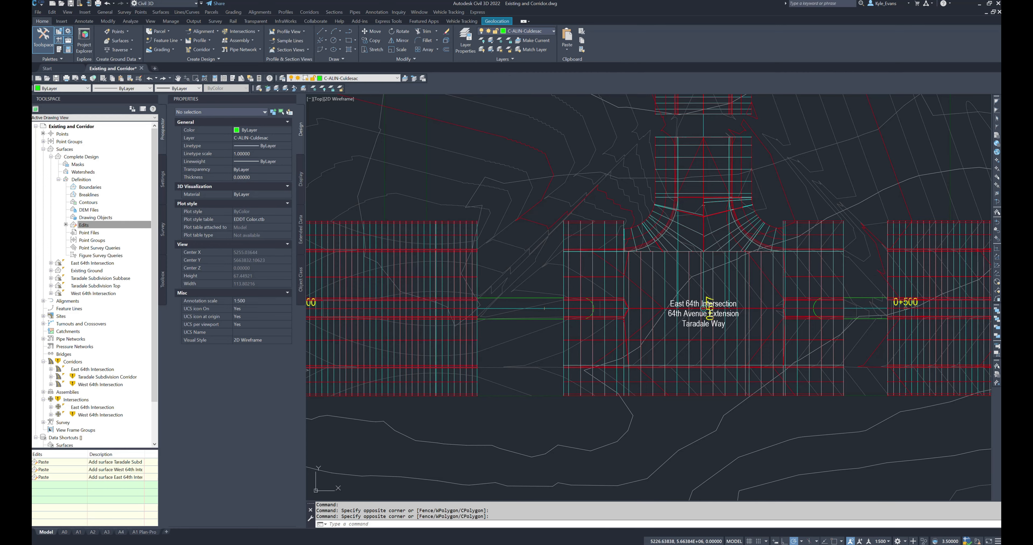
pyautogui.click(477, 309)
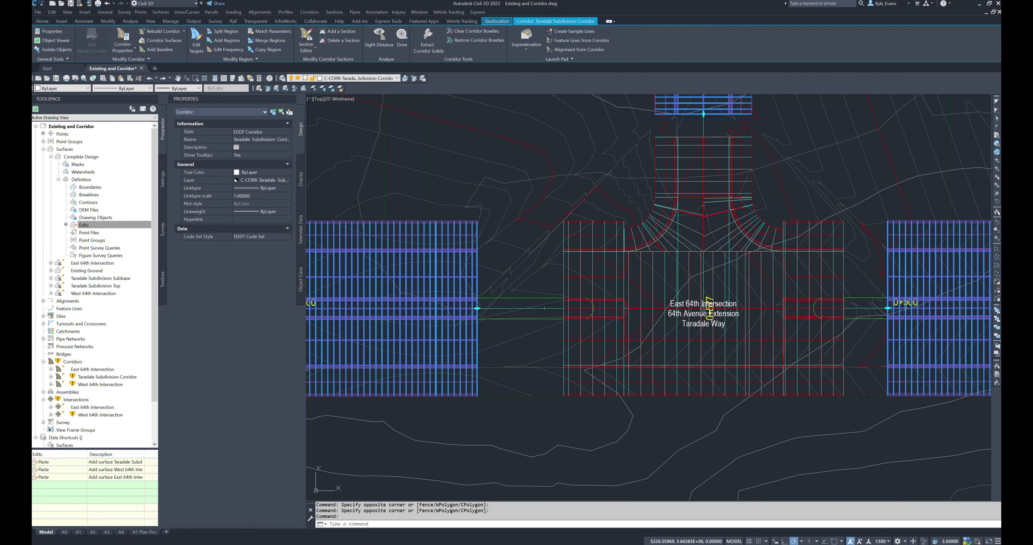
pyautogui.click(477, 308)
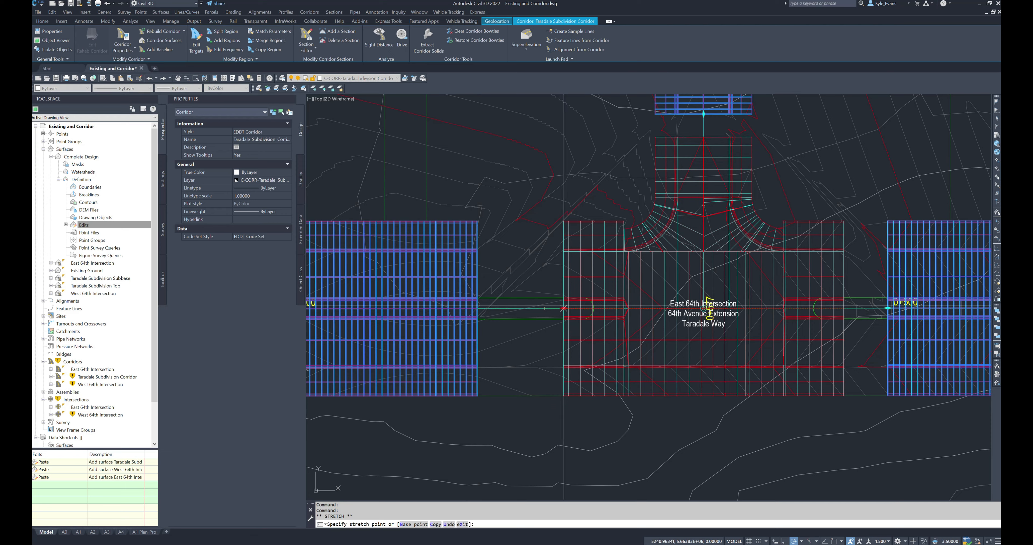
pyautogui.click(563, 308)
pyautogui.click(564, 308)
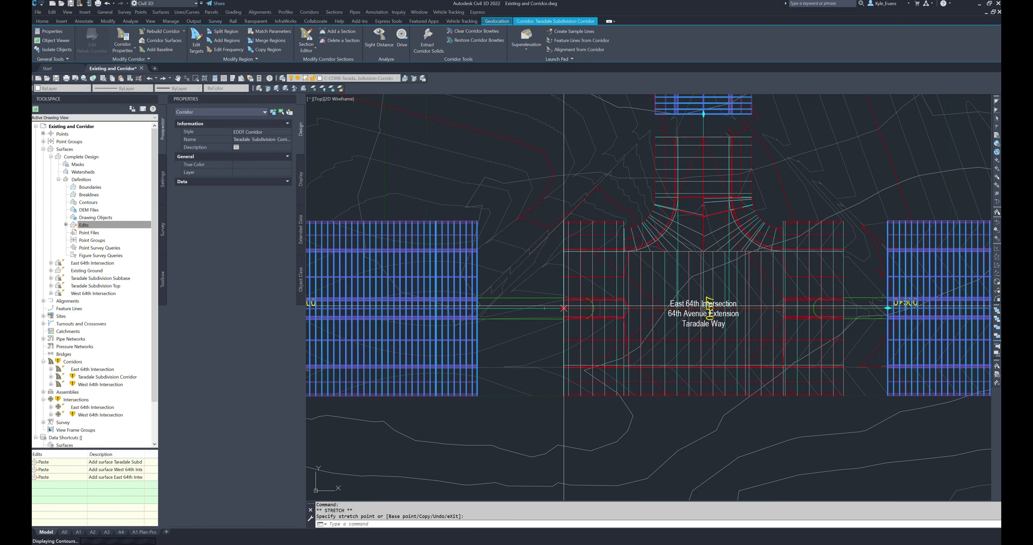
pyautogui.moveTo(838, 281); pyautogui.dragTo(795, 285, button='middle')
pyautogui.press('Escape')
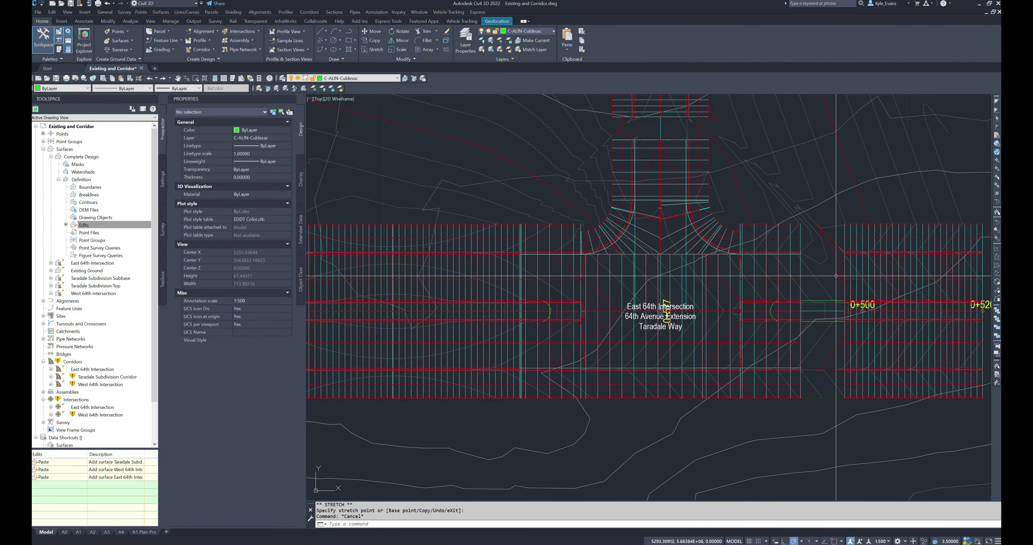
# Stretch the start of the Taradale Subdivision Corridor's region east of East 64th Intersection to meet the intersection corridor's east edge
pyautogui.click(859, 261)
pyautogui.press('Escape')
pyautogui.click(847, 310)
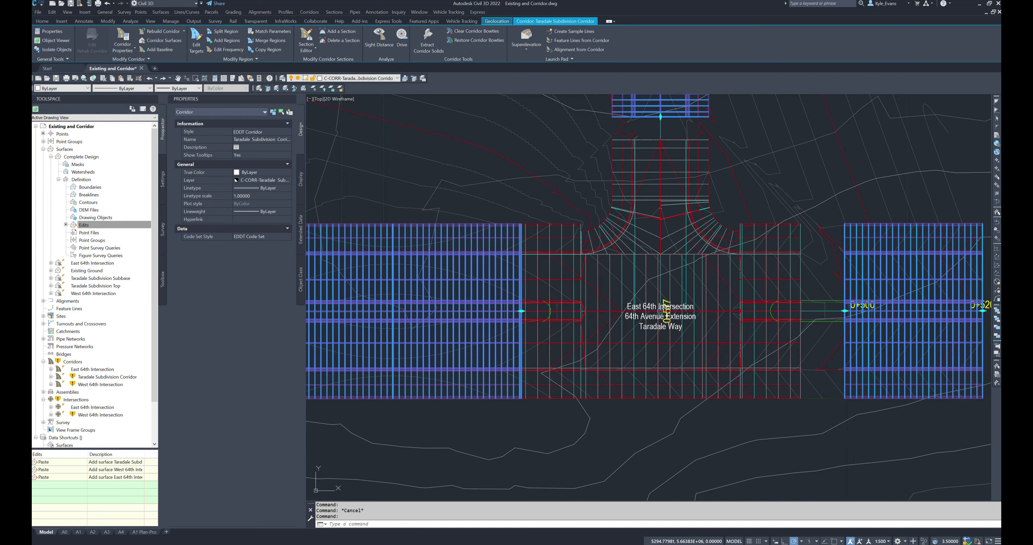
pyautogui.click(845, 311)
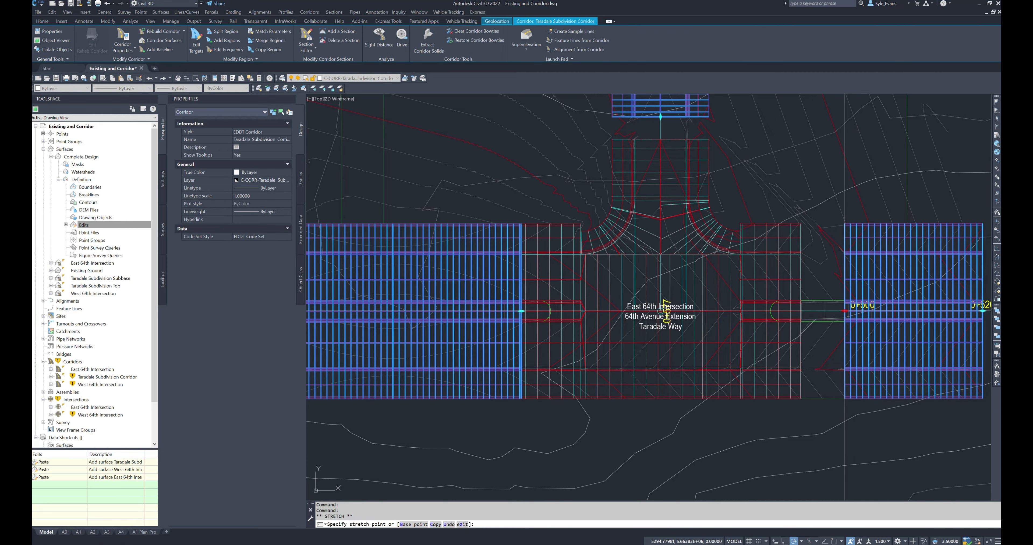
pyautogui.press('Escape')
pyautogui.press('Escape')
pyautogui.press('Escape')
pyautogui.moveTo(498, 144); pyautogui.dragTo(502, 166, button='middle')
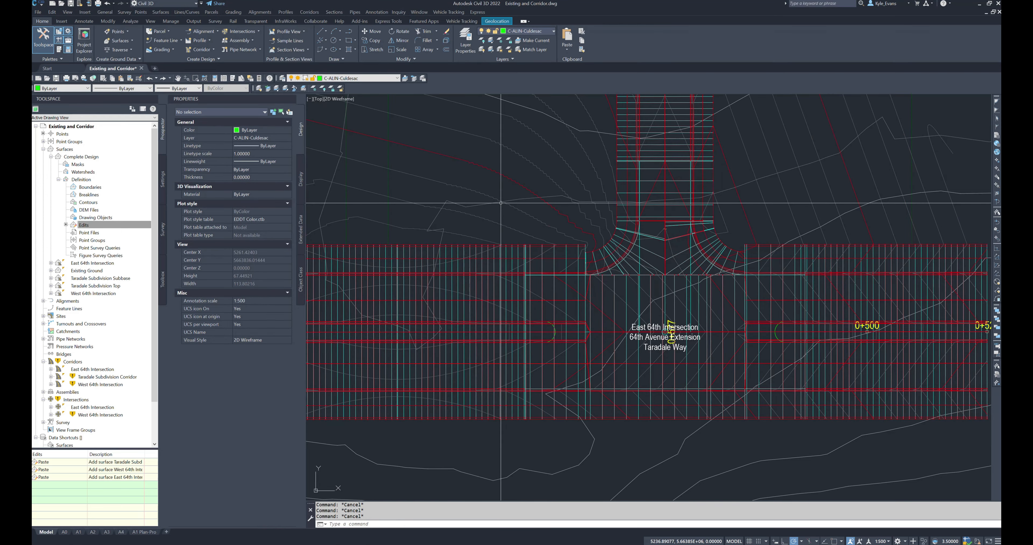
pyautogui.scroll(-2, 503, 208)
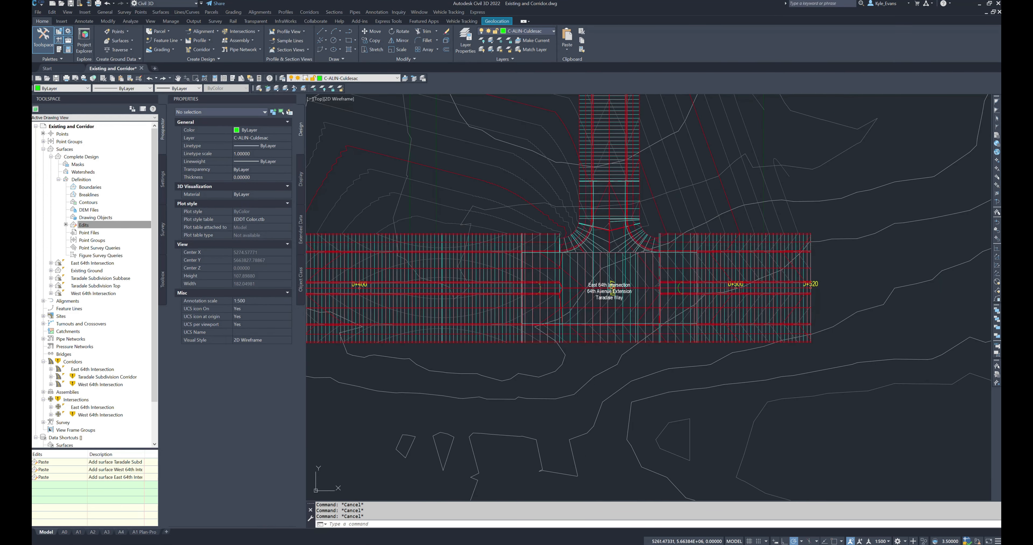
# Set all assembly frequencies of the East 64th Intersection corridor to 1 m along tangents, curves, spirals and vertical curves
pyautogui.click(601, 249)
pyautogui.rightClick(628, 326)
pyautogui.click(665, 405)
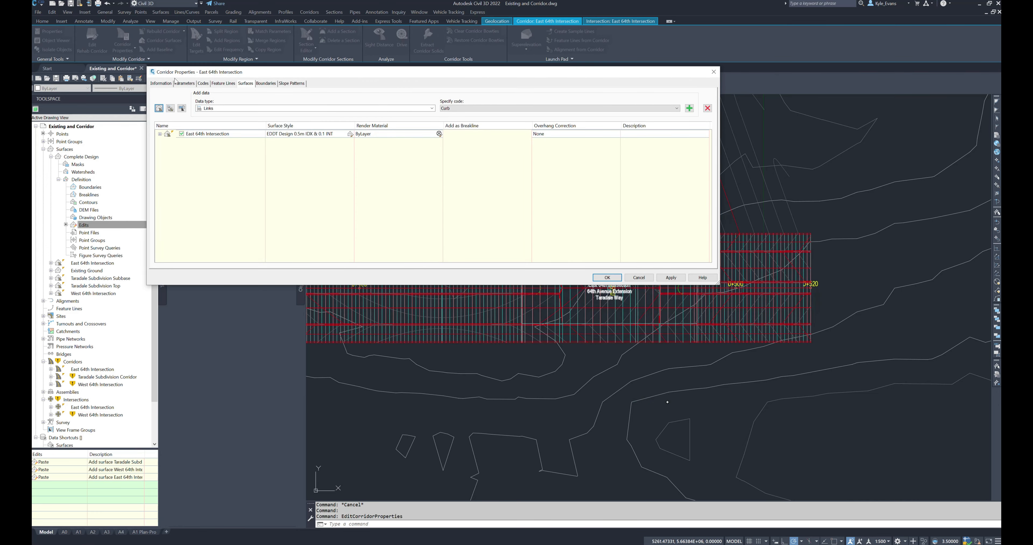
pyautogui.click(185, 83)
pyautogui.click(608, 98)
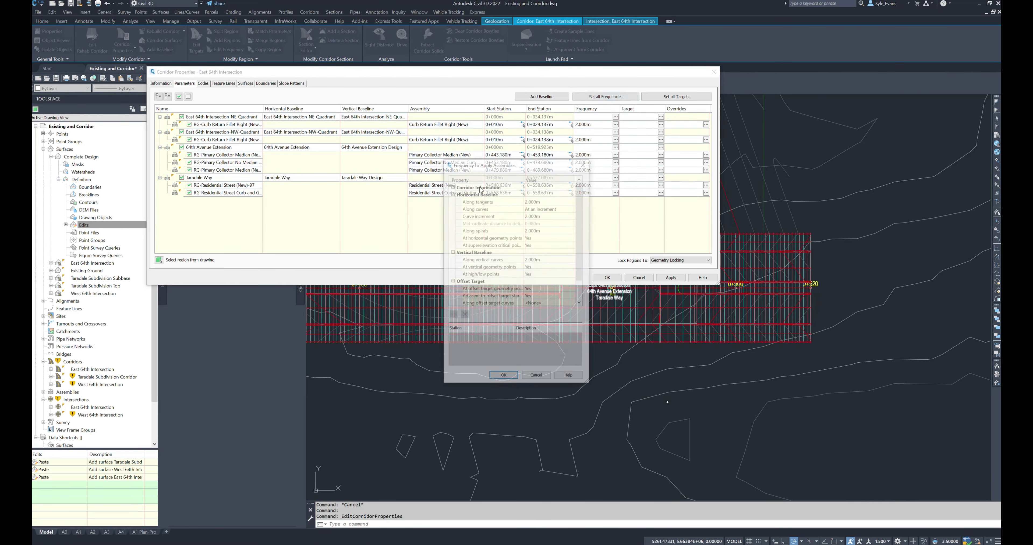
pyautogui.click(547, 216)
pyautogui.write('1')
pyautogui.click(547, 230)
pyautogui.write('1')
pyautogui.click(547, 259)
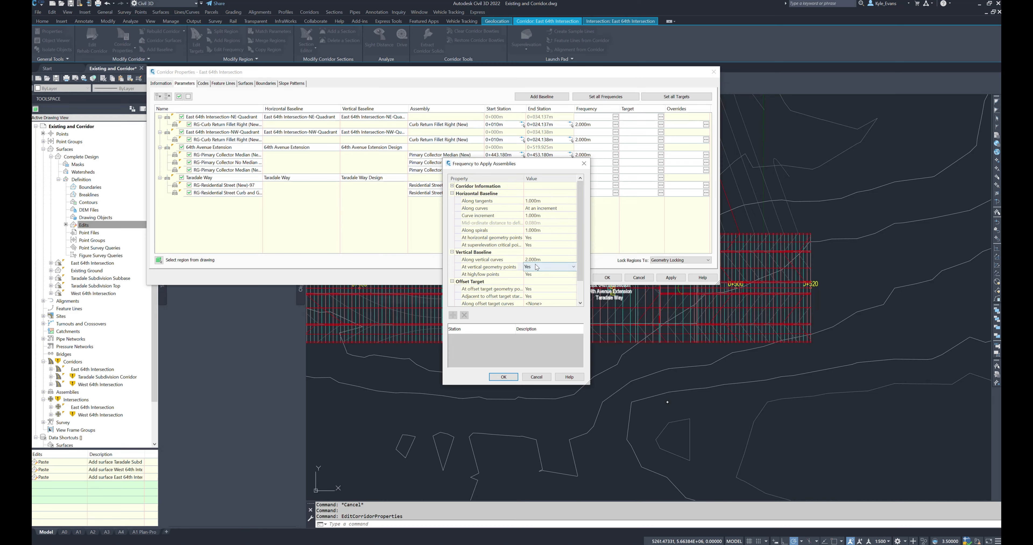
pyautogui.write('1')
pyautogui.click(504, 377)
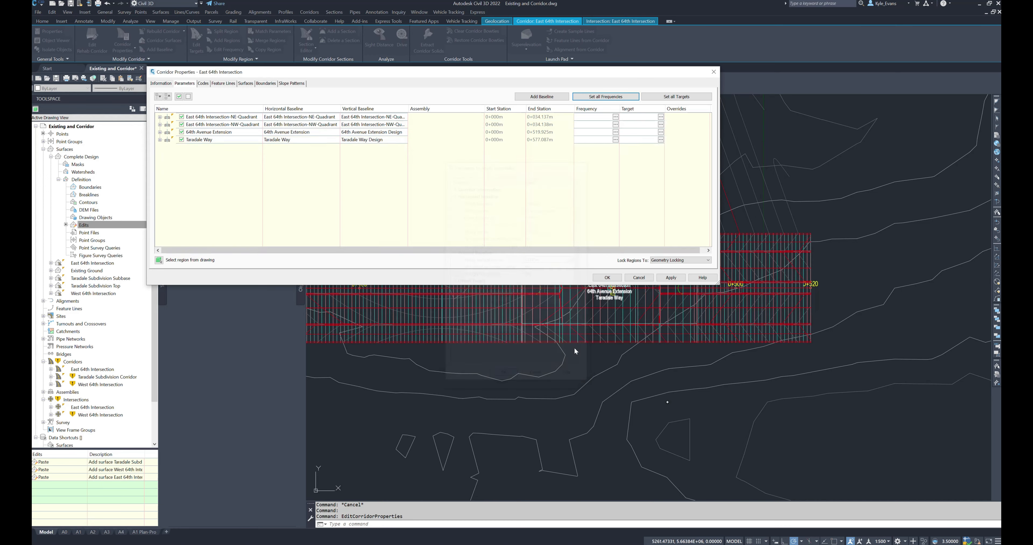
# Accept the East 64th Intersection corridor properties with a corridor rebuild and save the drawing
pyautogui.click(608, 277)
pyautogui.click(474, 260)
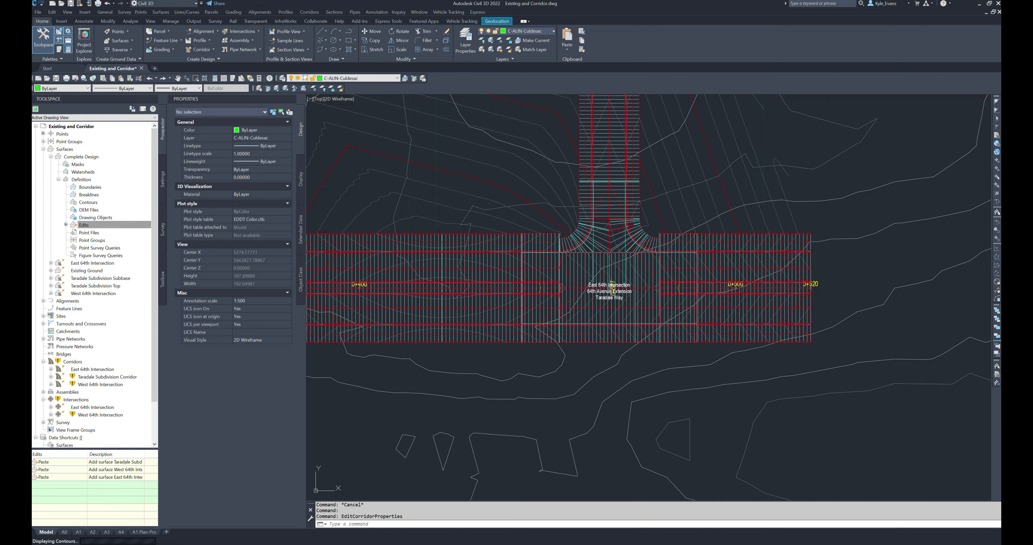
pyautogui.hotkey('ctrl', 's')
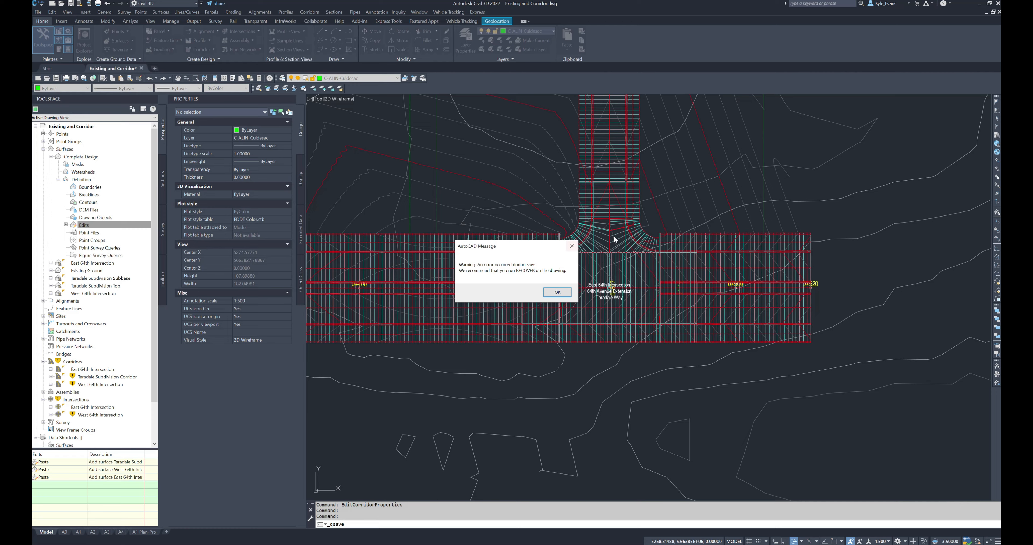
pyautogui.click(557, 292)
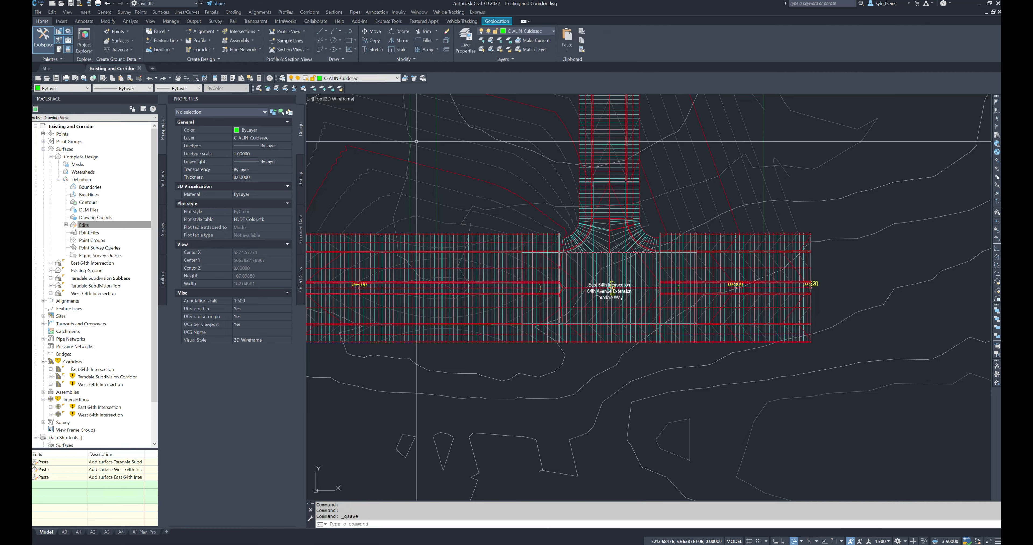
# View the Complete Design surface in the Object Viewer and examine the medians and curb returns at East 64th Intersection in 3D
pyautogui.click(475, 182)
pyautogui.rightClick(491, 175)
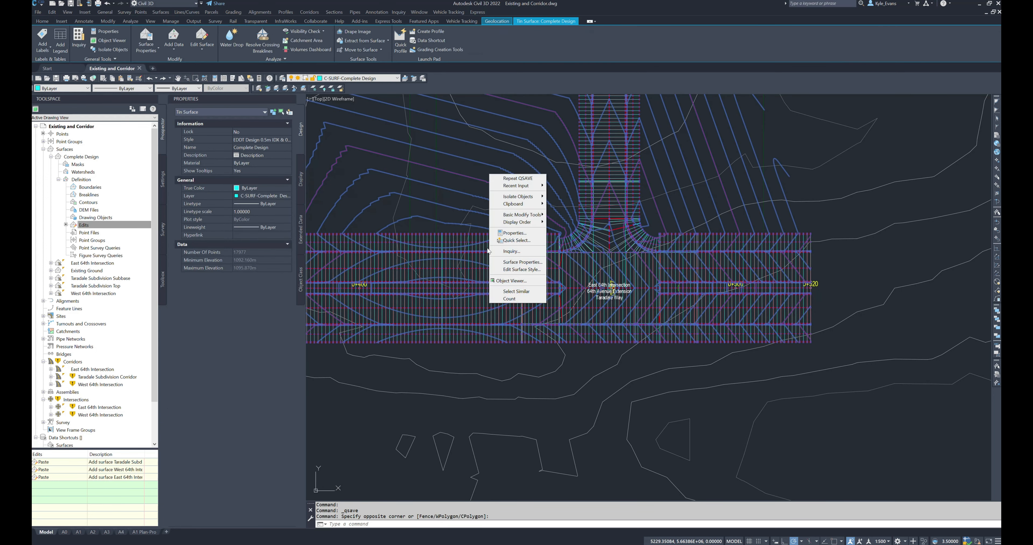
pyautogui.click(511, 281)
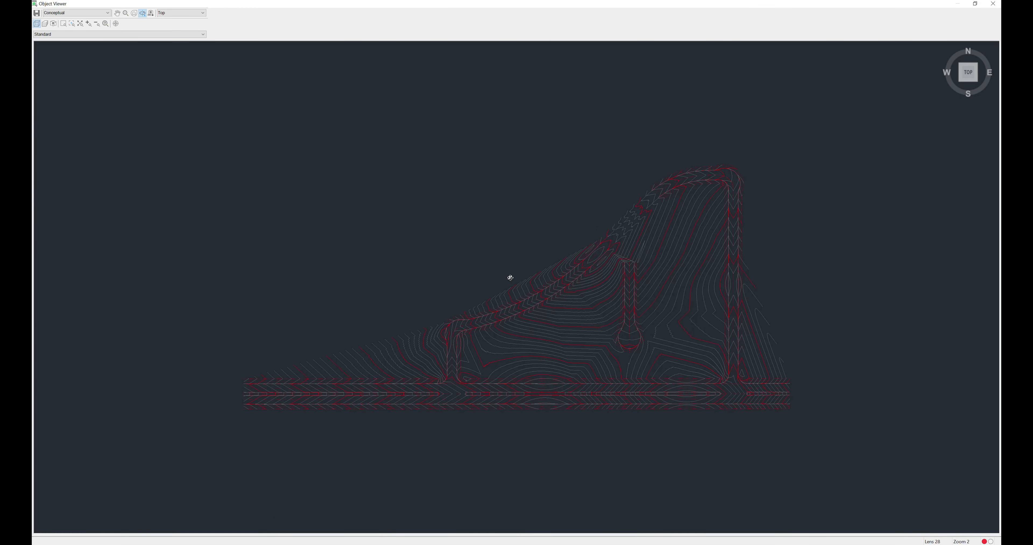
pyautogui.moveTo(507, 398); pyautogui.dragTo(499, 376)
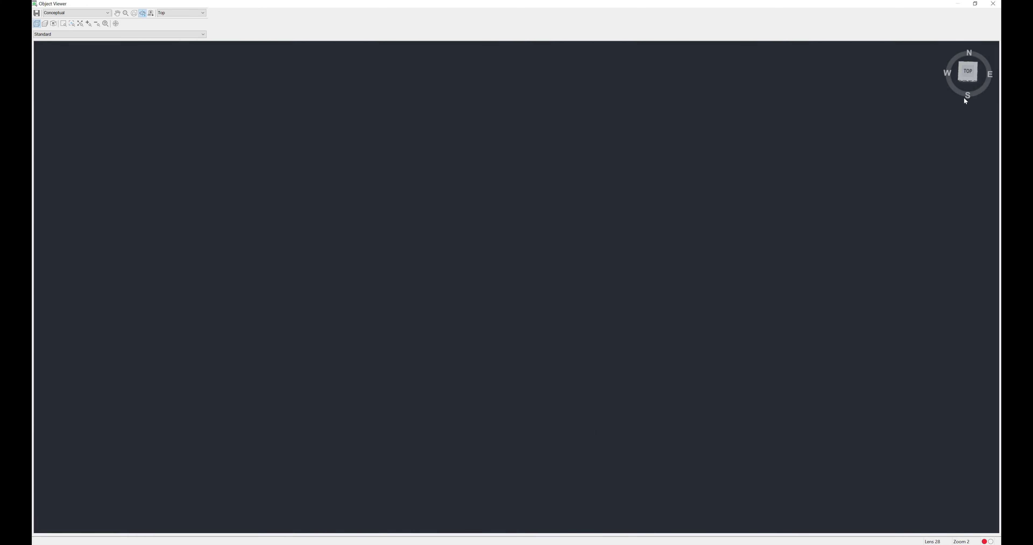
pyautogui.click(975, 79)
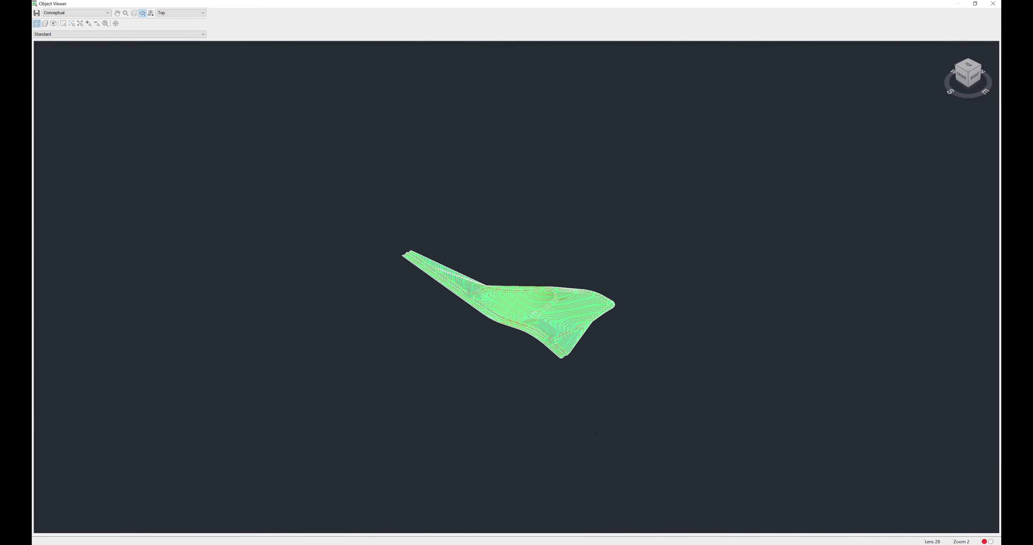
pyautogui.scroll(10, 586, 367)
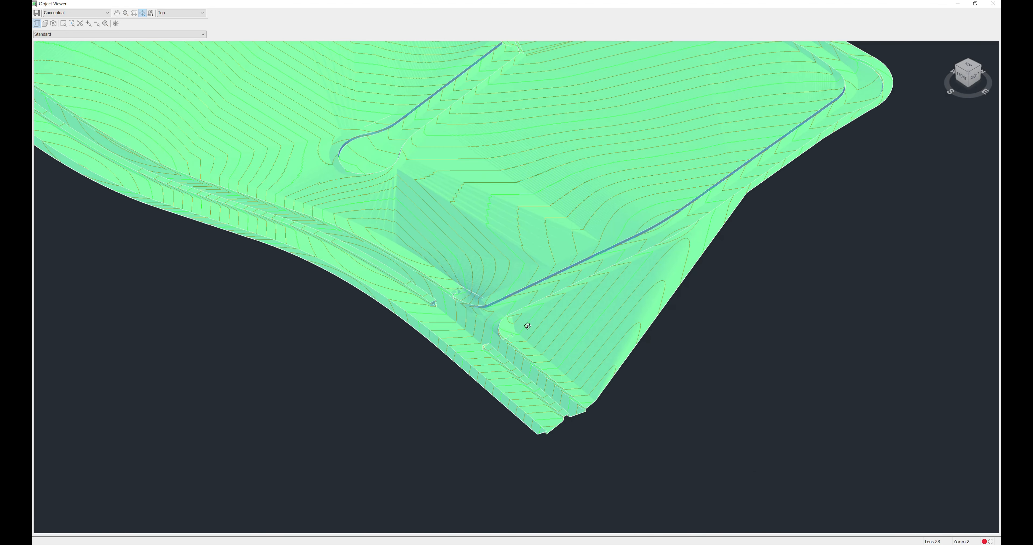
pyautogui.scroll(5, 518, 329)
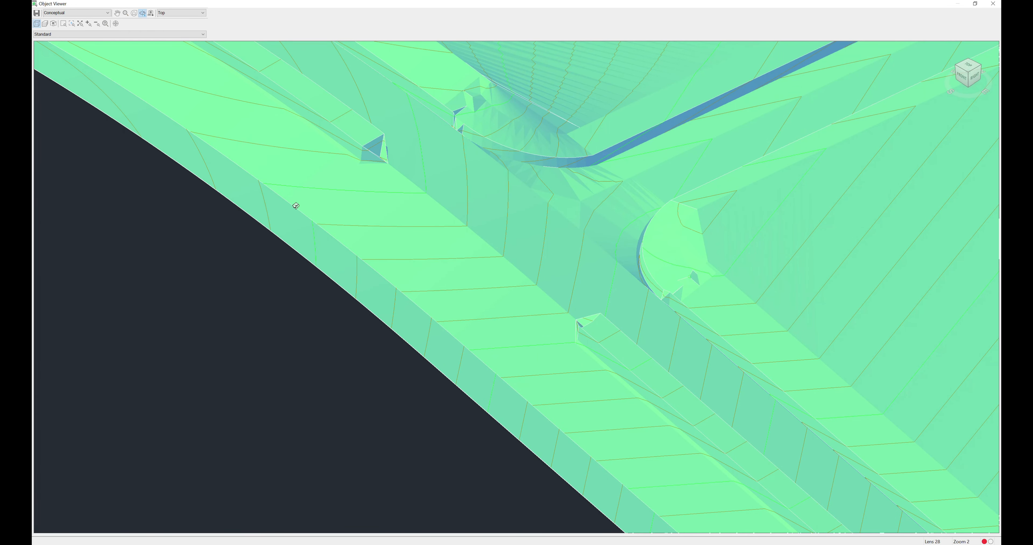
# Compare the 3D surface along 64th Avenue Extension between the west and east intersections and close the Object Viewer
pyautogui.scroll(-10, 421, 203)
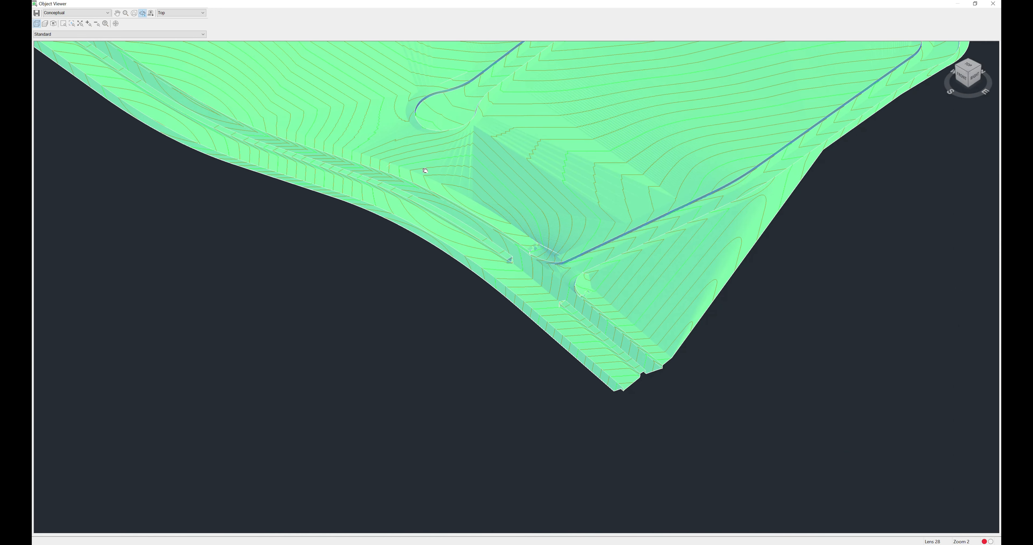
pyautogui.moveTo(425, 171); pyautogui.dragTo(279, 177)
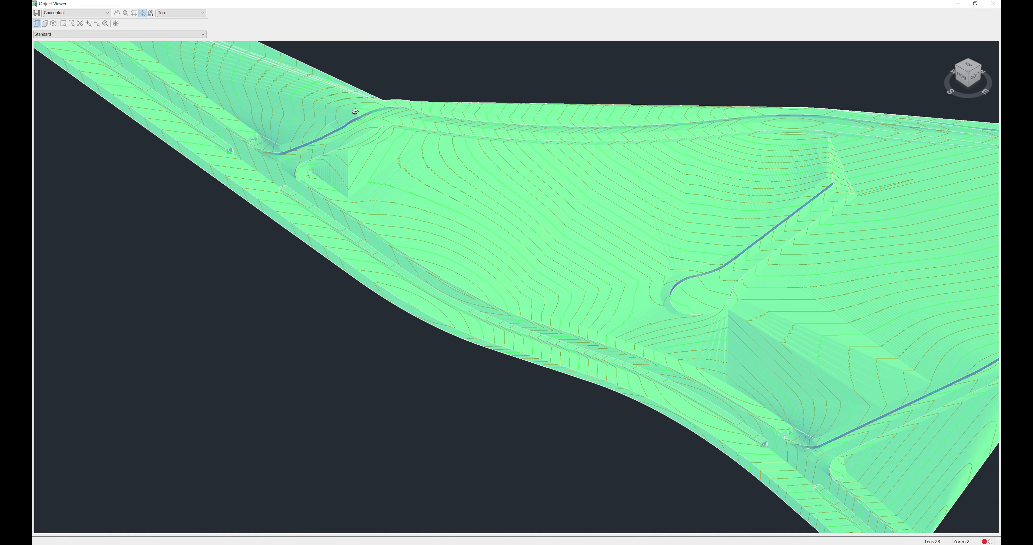
pyautogui.scroll(-5, 684, 330)
pyautogui.scroll(10, 562, 329)
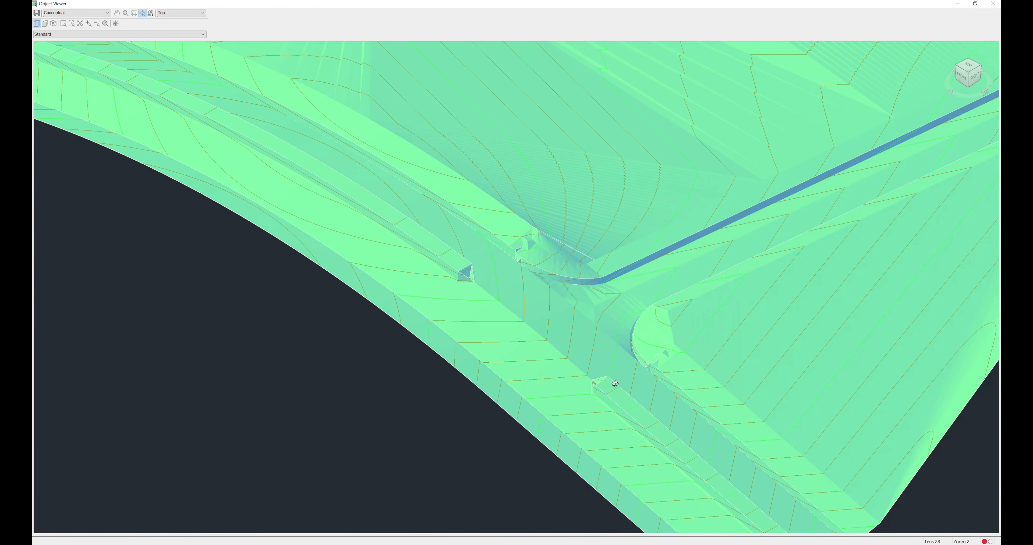
pyautogui.scroll(-5, 612, 373)
pyautogui.rightClick(562, 319)
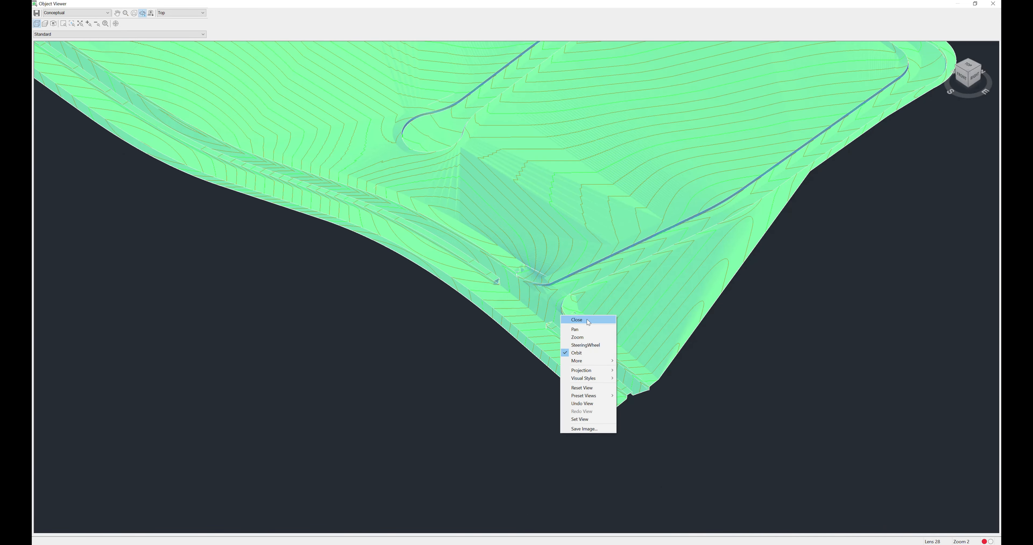
pyautogui.click(587, 319)
pyautogui.press('Escape')
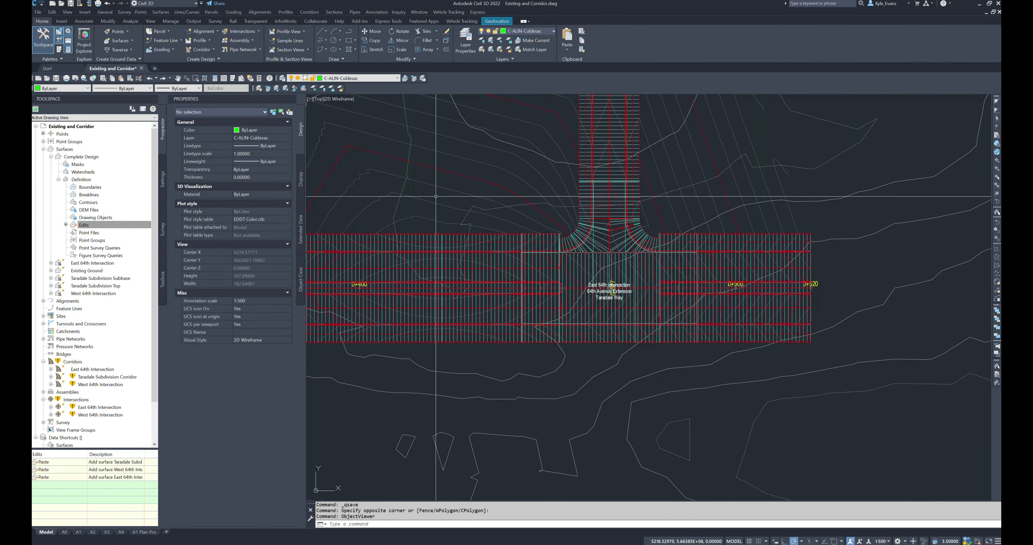
# Examine the Taradale Way Design profile, especially the locked grades where both of its ends tie into the intersections
pyautogui.scroll(-12, 439, 221)
pyautogui.scroll(8, 586, 188)
pyautogui.scroll(-2, 613, 260)
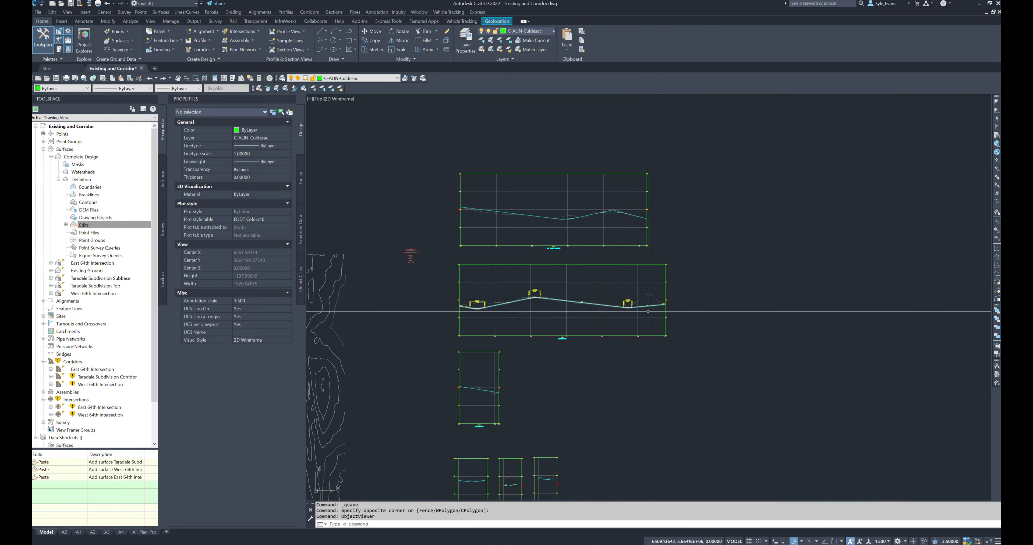
pyautogui.click(641, 307)
pyautogui.scroll(5, 490, 319)
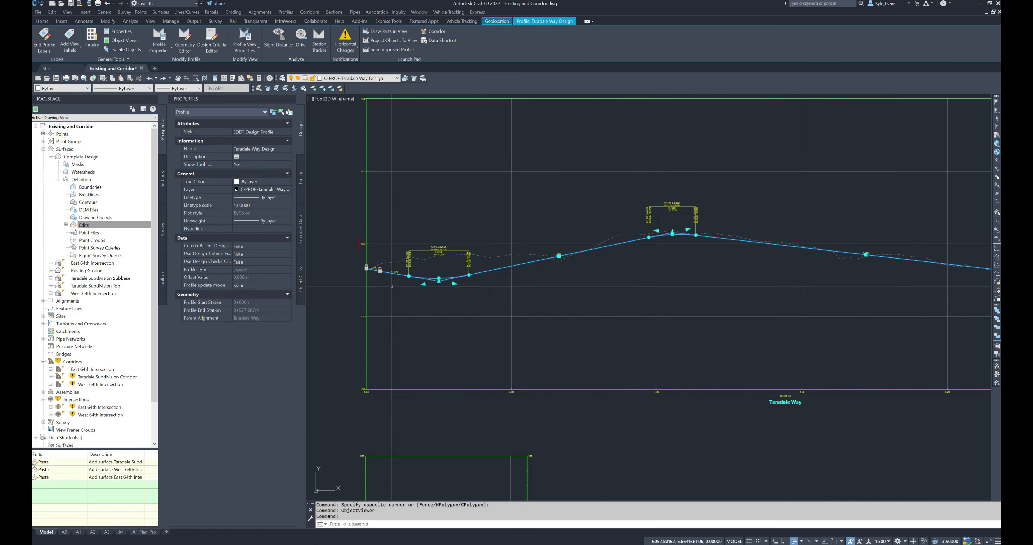
pyautogui.scroll(-5, 373, 274)
pyautogui.scroll(6, 648, 248)
pyautogui.scroll(2, 652, 235)
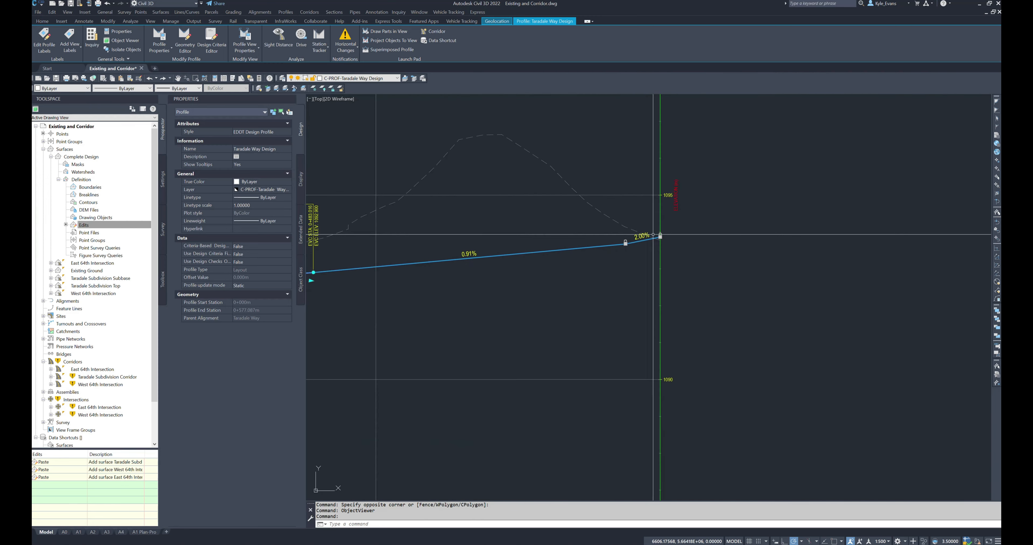
pyautogui.scroll(-5, 654, 234)
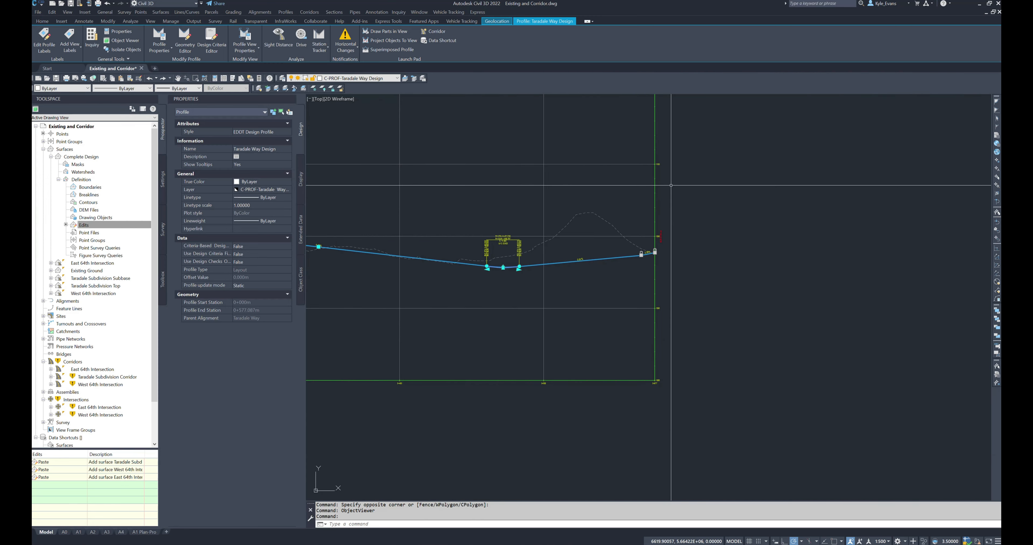
pyautogui.scroll(7, 654, 234)
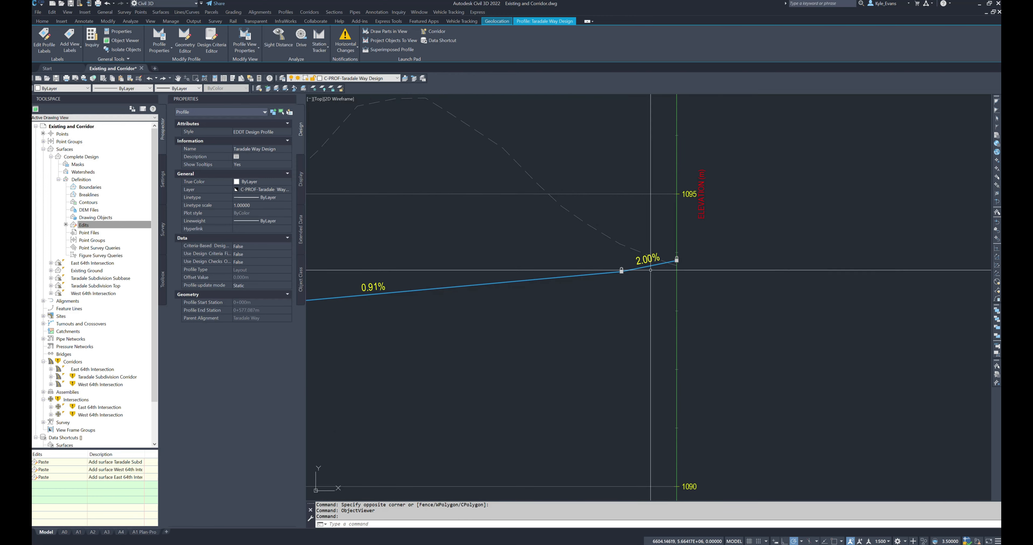
pyautogui.scroll(-6, 700, 262)
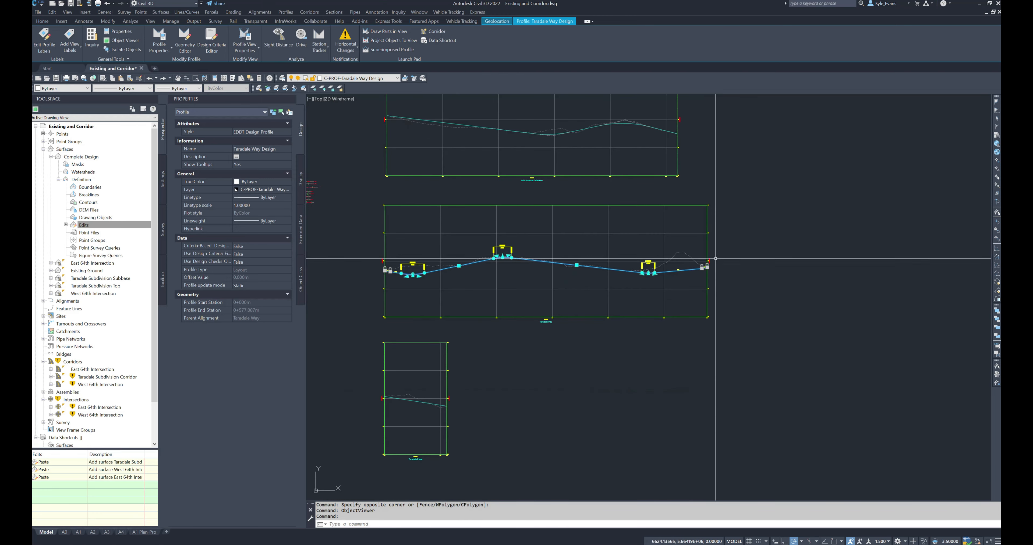
pyautogui.moveTo(559, 169)
pyautogui.mouseDown(button='middle')
pyautogui.moveTo(575, 254)
pyautogui.moveTo(604, 295)
pyautogui.mouseUp(button='middle')
pyautogui.press('Escape')
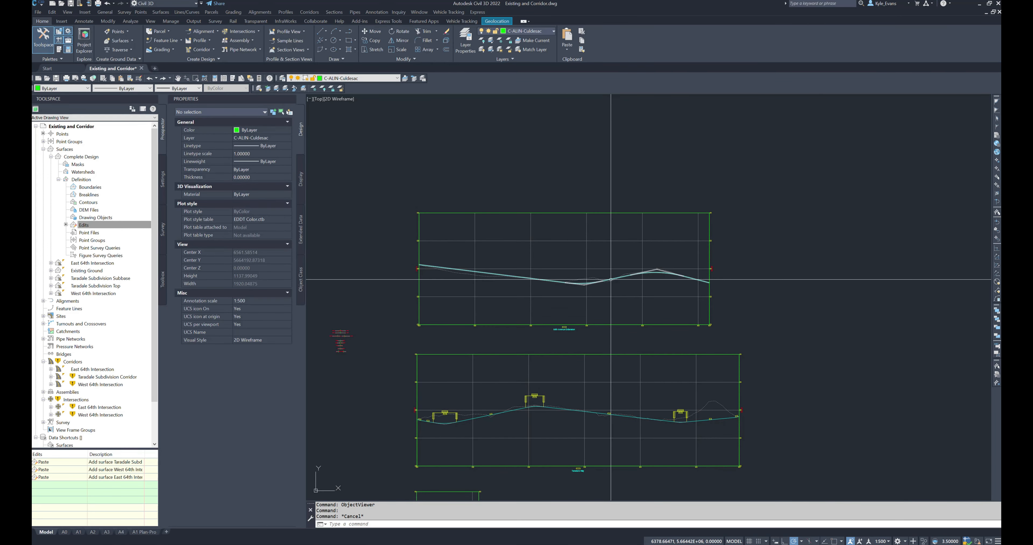
# Examine the 64th Avenue Extension Design profile above the Taradale Way profile, and return to East 64th Intersection in plan
pyautogui.click(605, 280)
pyautogui.moveTo(514, 210)
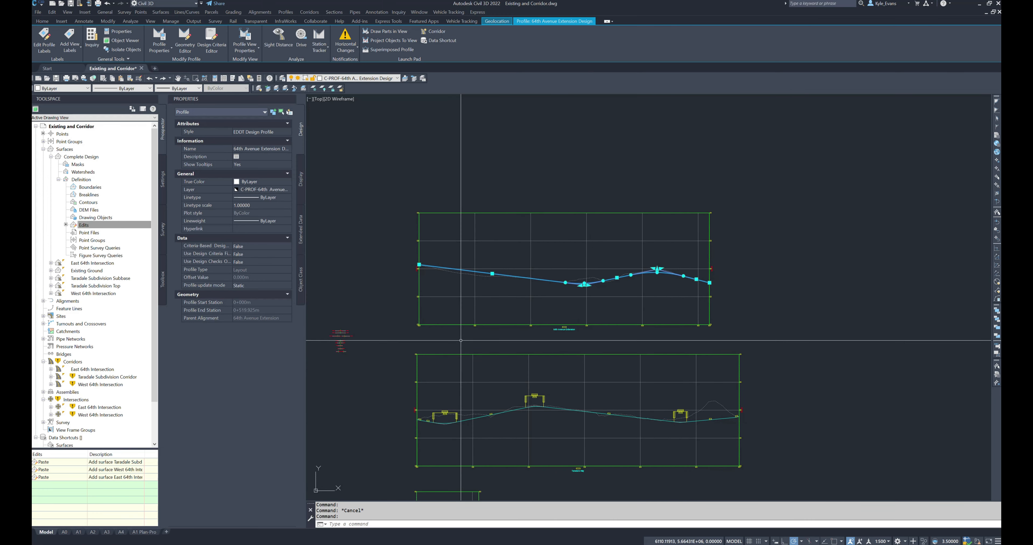
pyautogui.scroll(2, 558, 327)
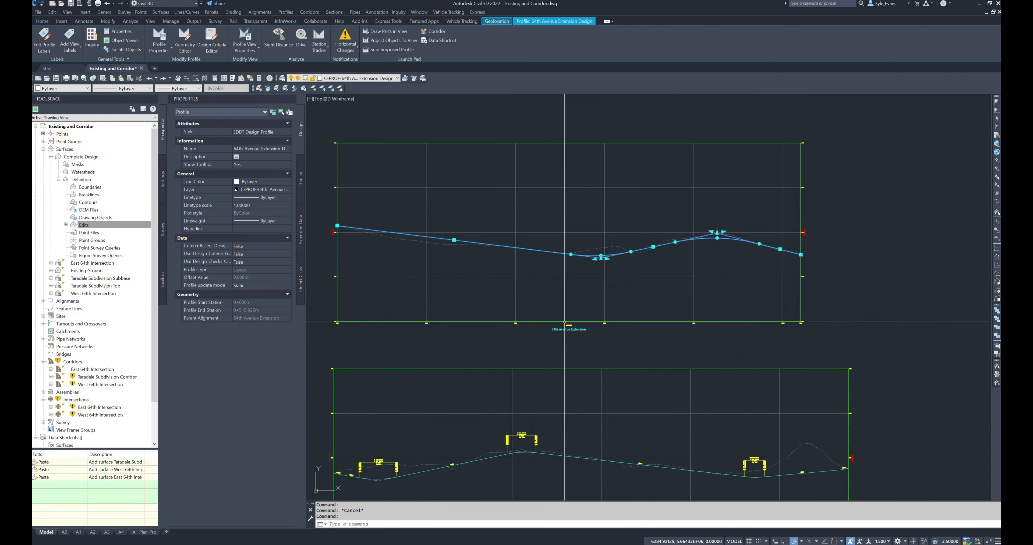
pyautogui.moveTo(552, 292); pyautogui.dragTo(617, 189, button='middle')
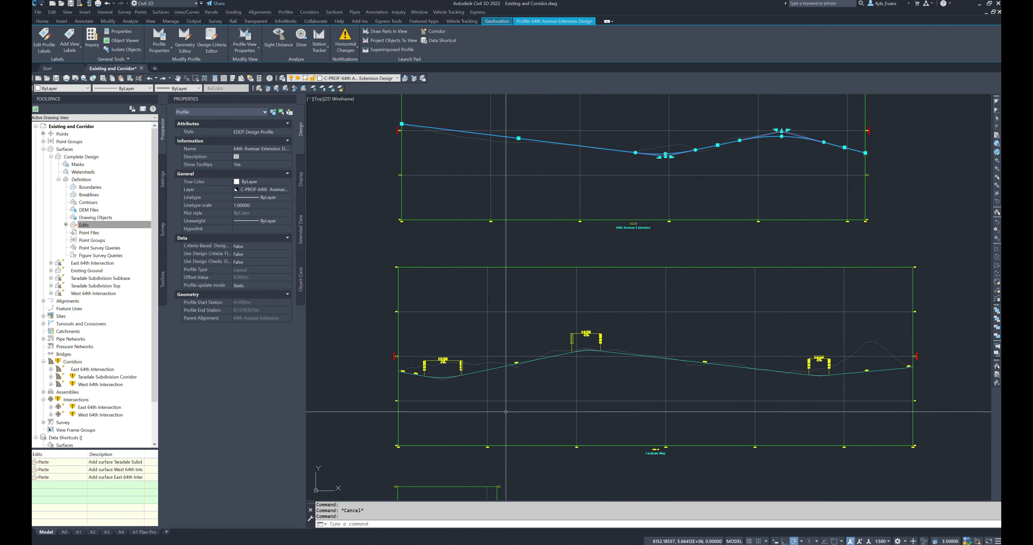
pyautogui.scroll(-8, 494, 333)
pyautogui.press('Escape')
pyautogui.moveTo(339, 433)
pyautogui.mouseDown(button='middle')
pyautogui.moveTo(551, 285)
pyautogui.moveTo(477, 326)
pyautogui.mouseUp(button='middle')
pyautogui.scroll(6, 555, 285)
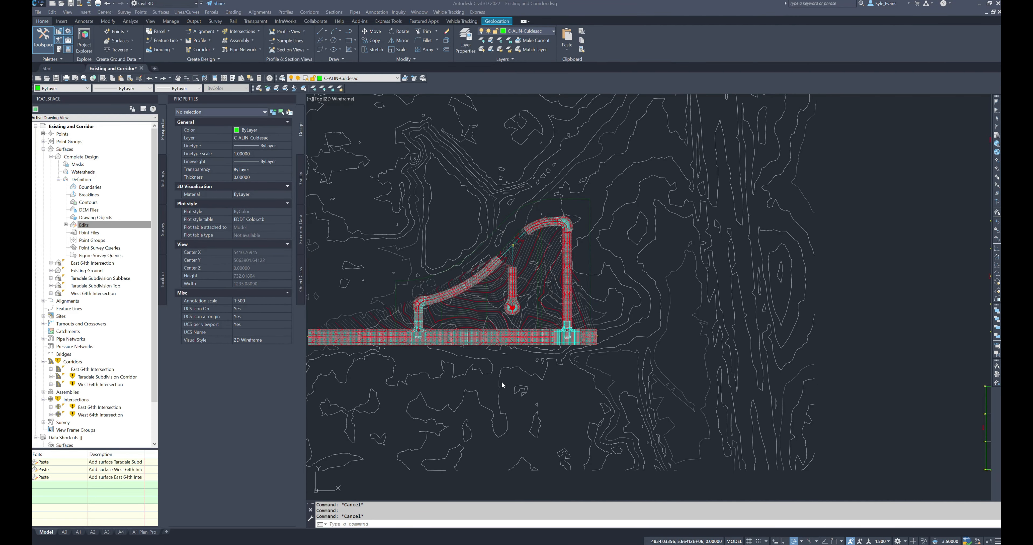
pyautogui.scroll(10, 514, 352)
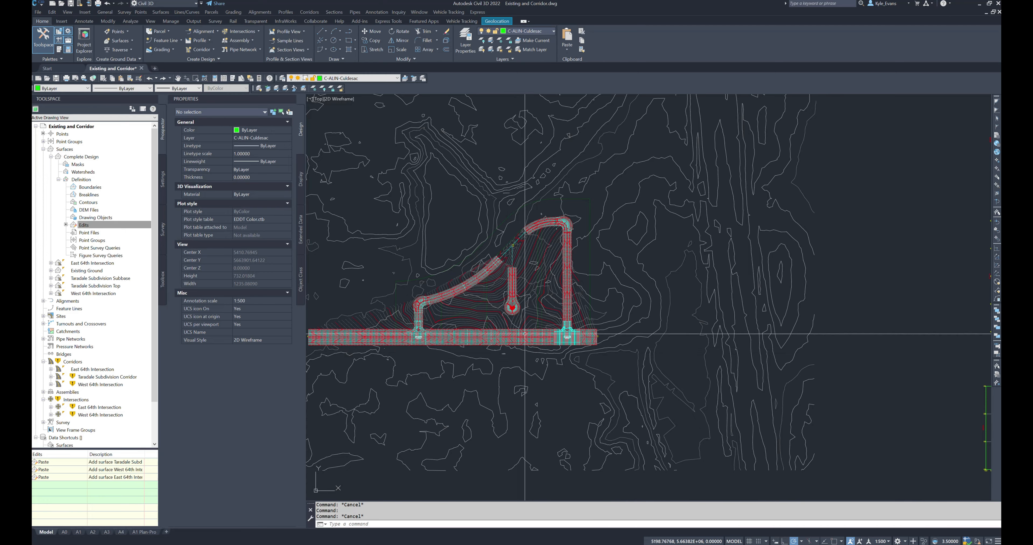
pyautogui.moveTo(610, 325)
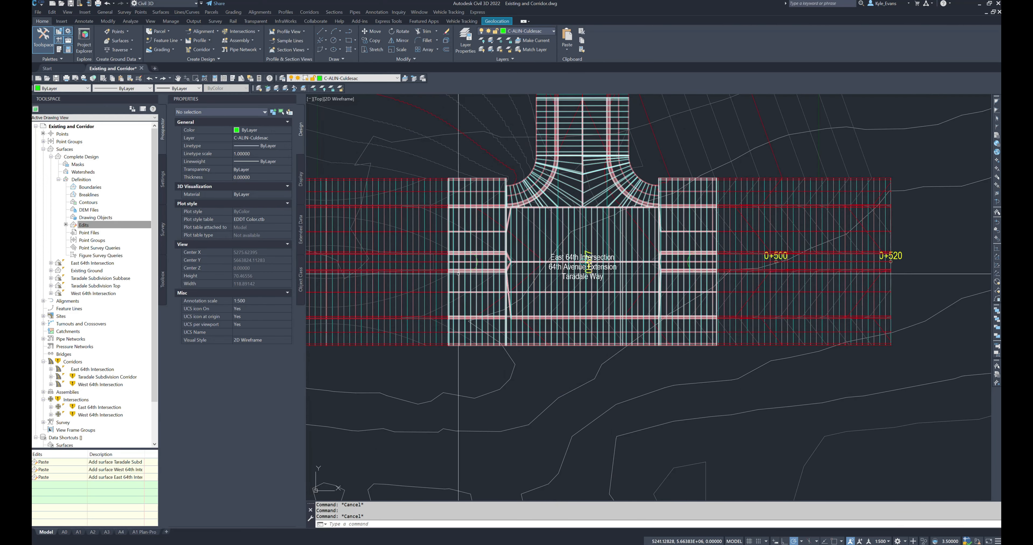
# Examine the west, central and east regions of the East 64th Intersection corridor along 64th Avenue Extension
pyautogui.click(485, 217)
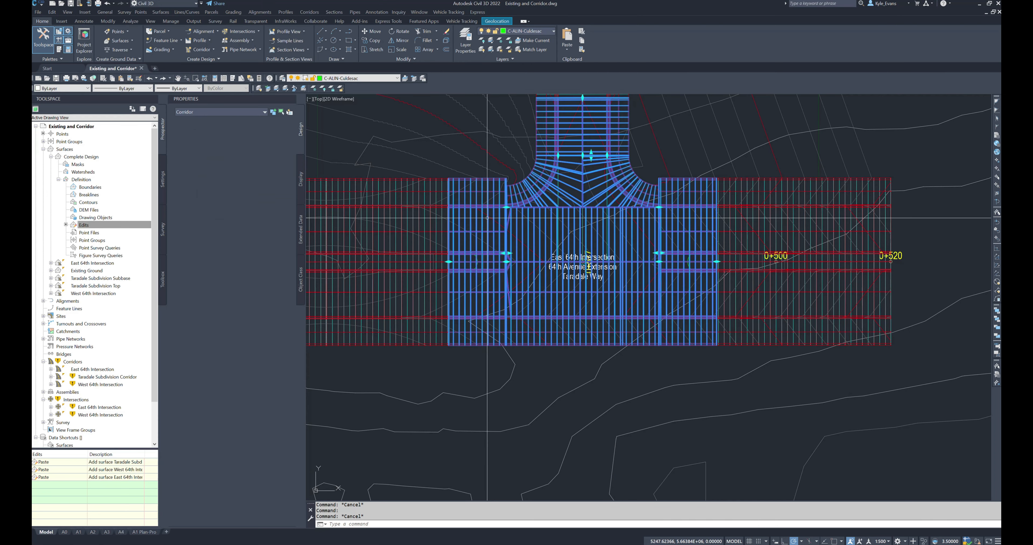
pyautogui.click(445, 173)
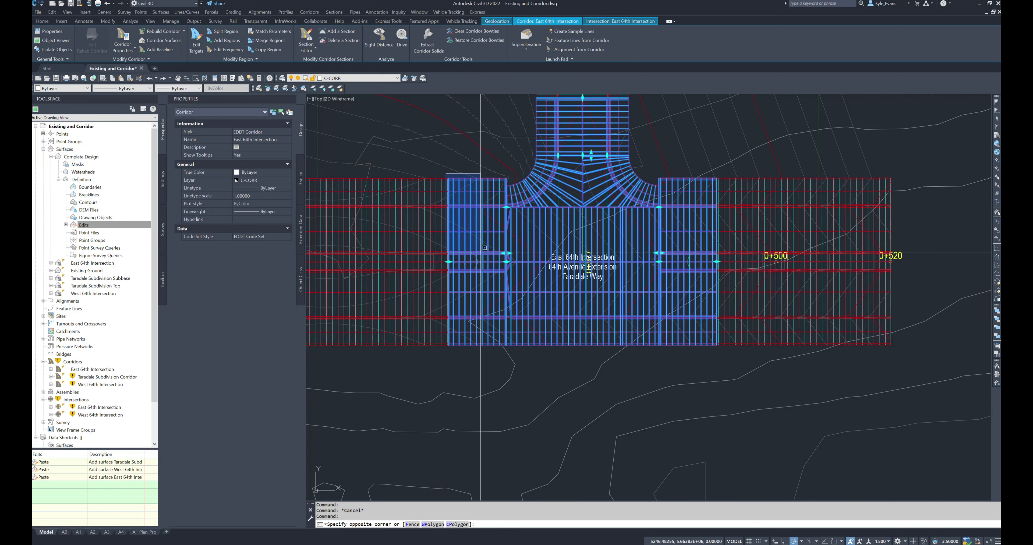
pyautogui.click(510, 360)
pyautogui.click(501, 361)
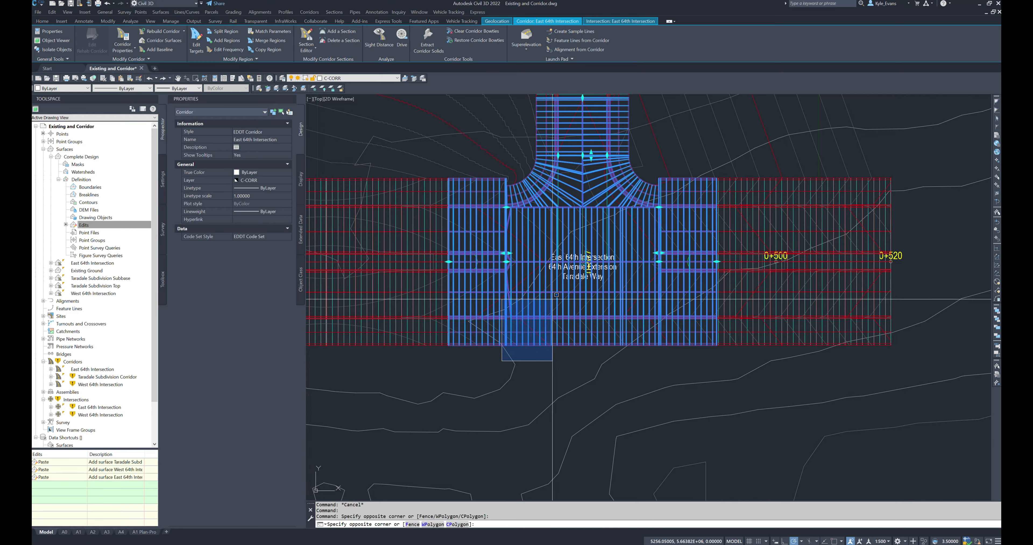
pyautogui.click(662, 202)
pyautogui.click(655, 170)
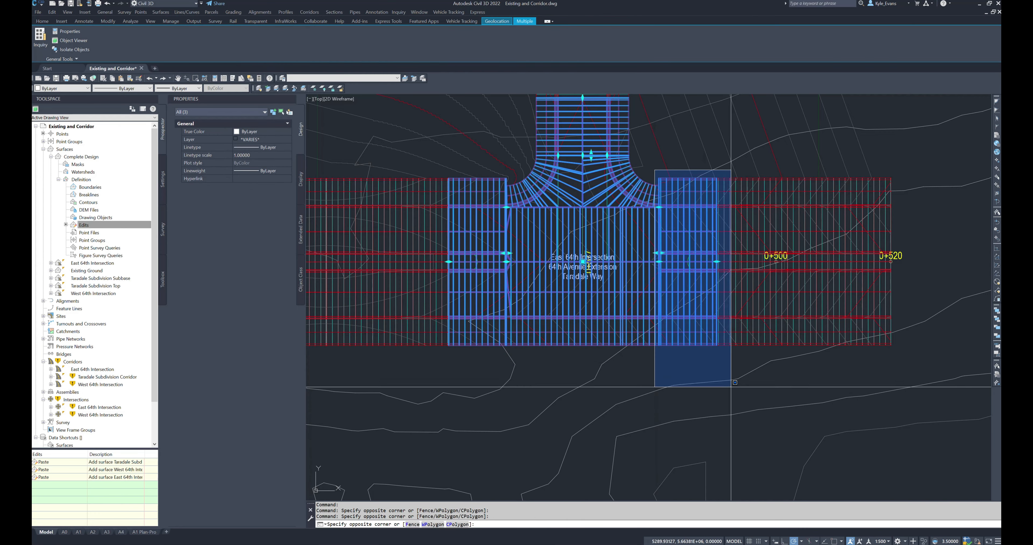
pyautogui.click(728, 365)
pyautogui.moveTo(491, 267); pyautogui.dragTo(507, 295, button='middle')
pyautogui.press('Escape')
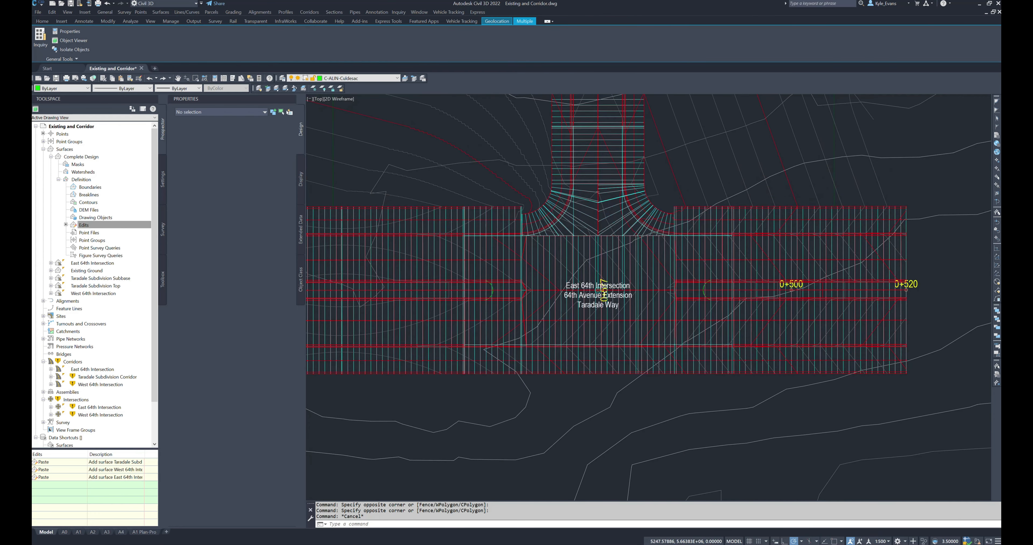
# Examine where the west median's rounded nose lies relative to the corridor's median region at East 64th Intersection
pyautogui.scroll(4, 494, 287)
pyautogui.click(497, 279)
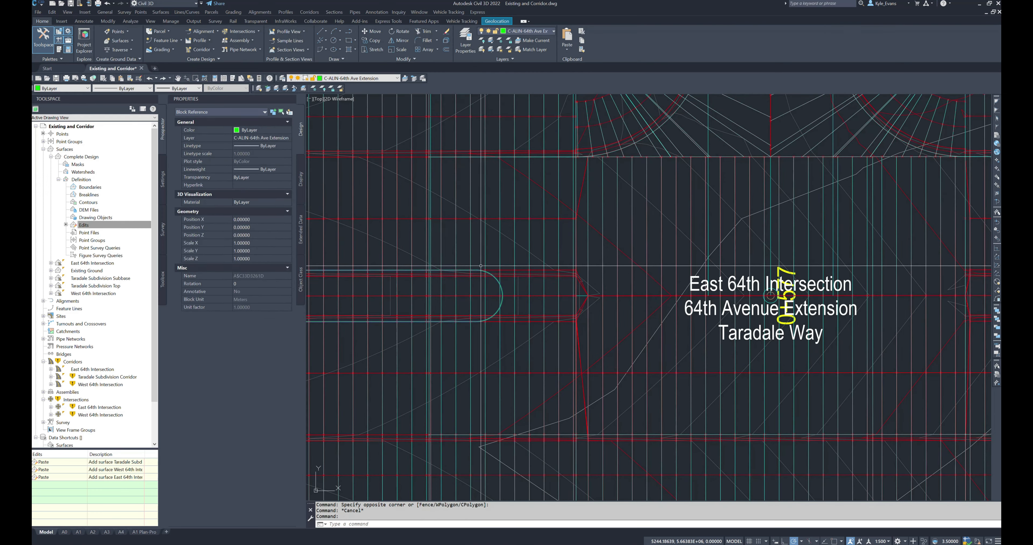
pyautogui.click(517, 299)
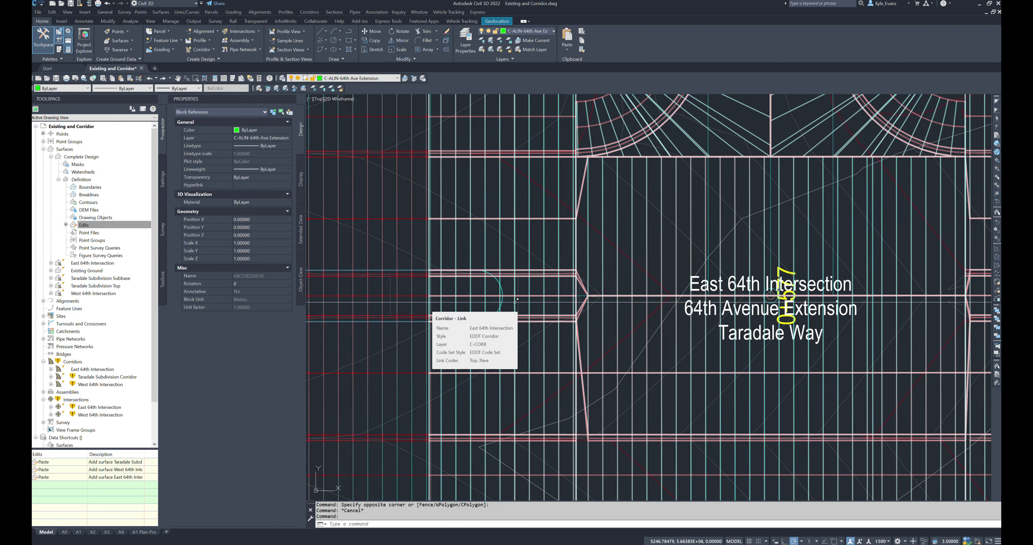
pyautogui.press('Escape')
pyautogui.scroll(-5, 515, 298)
pyautogui.scroll(3, 509, 296)
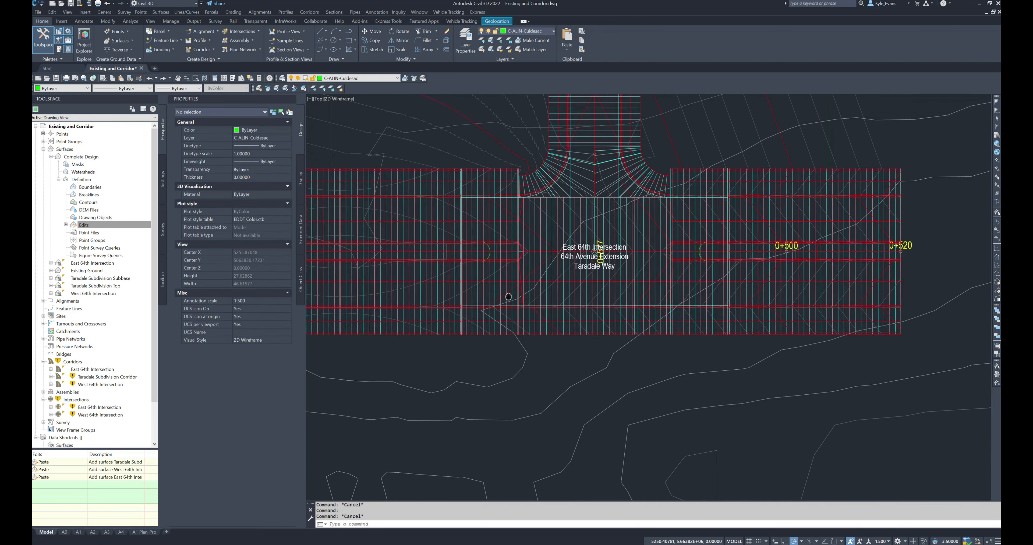
# Compare the Pimary Collector assemblies with a median, without a median, and without a median with curb and gutter on the left
pyautogui.scroll(-5, 509, 296)
pyautogui.scroll(5, 446, 346)
pyautogui.scroll(10, 392, 387)
pyautogui.click(557, 275)
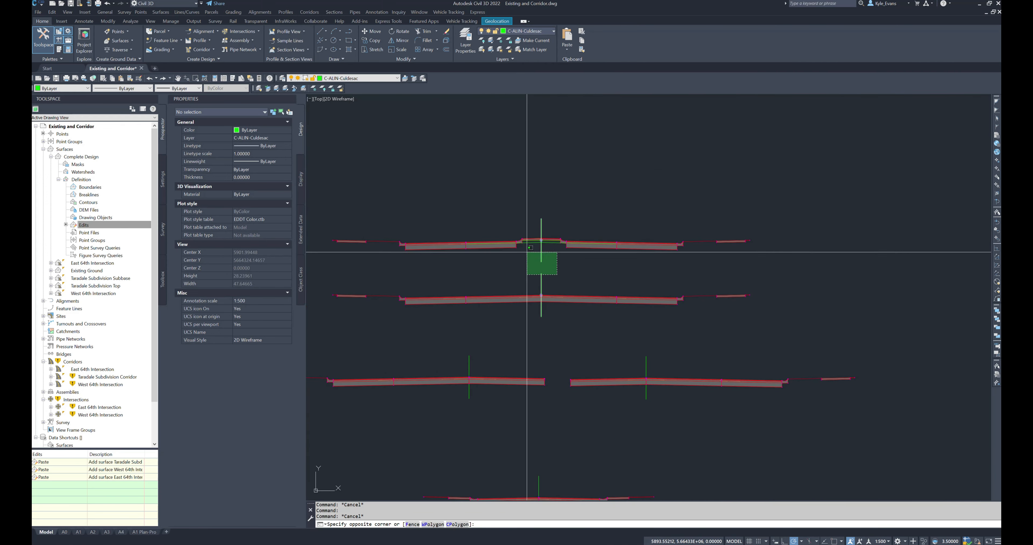
pyautogui.click(528, 252)
pyautogui.press('Escape')
pyautogui.click(551, 263)
pyautogui.click(531, 249)
pyautogui.moveTo(594, 295); pyautogui.dragTo(605, 243, button='middle')
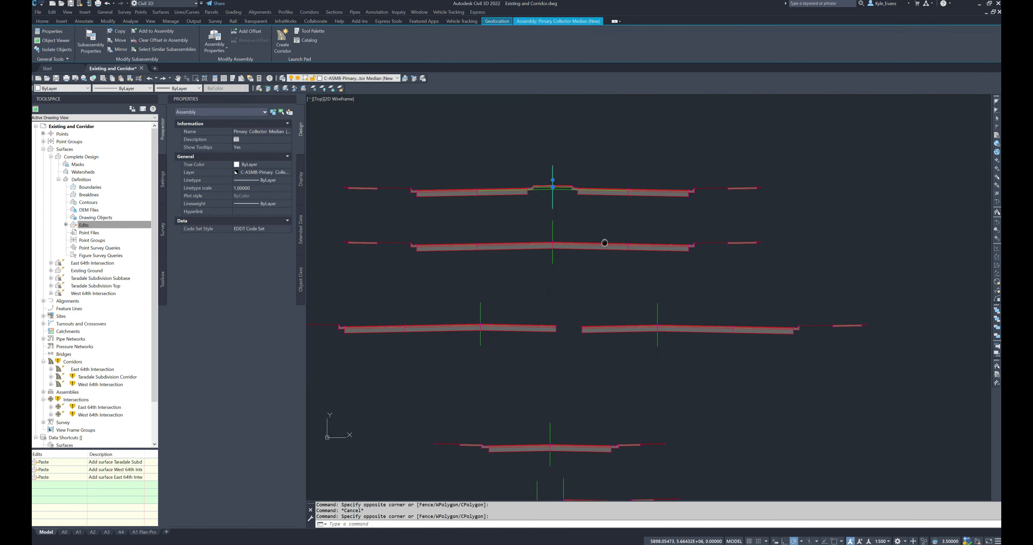
pyautogui.click(564, 231)
pyautogui.click(524, 226)
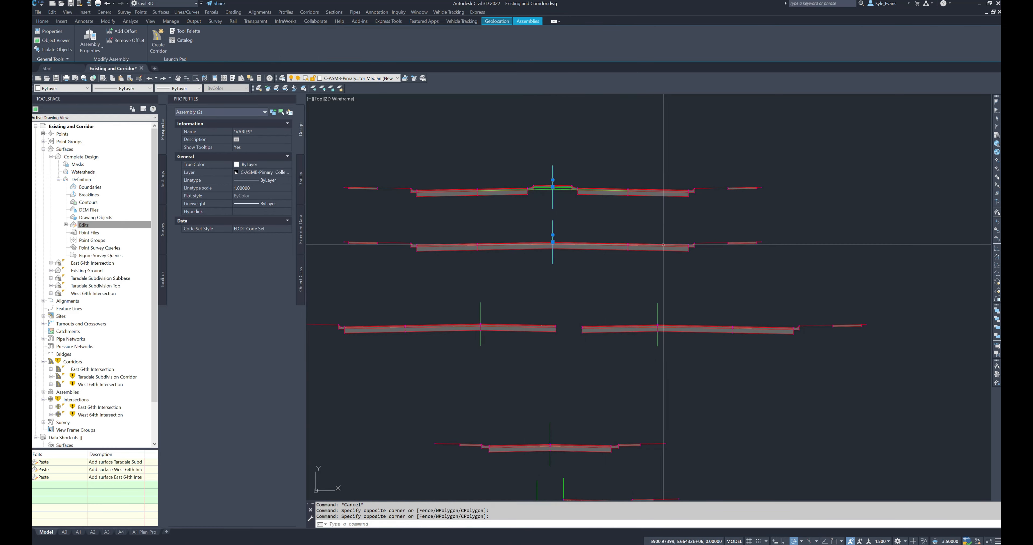
pyautogui.press('Escape')
pyautogui.click(481, 301)
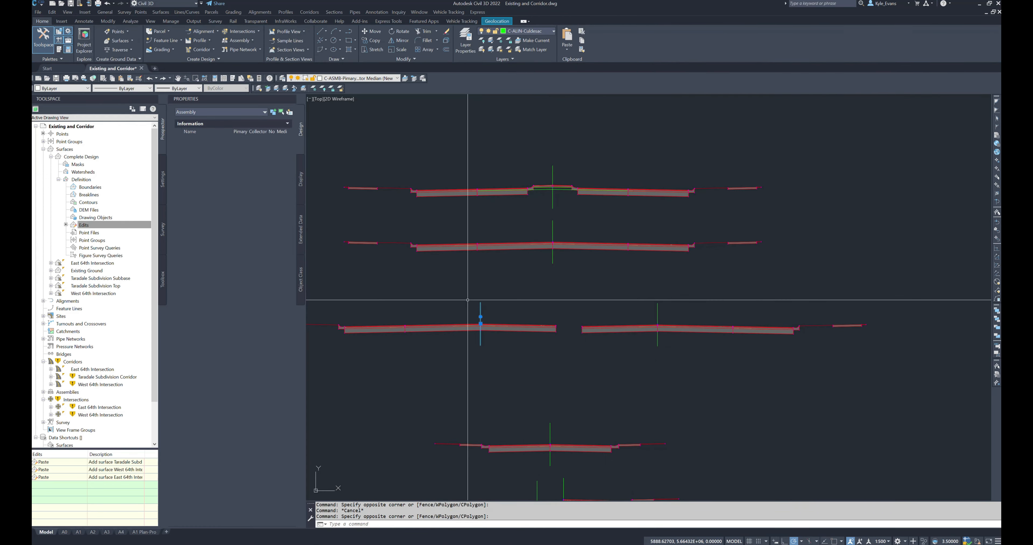
pyautogui.scroll(-8, 738, 263)
pyautogui.press('Escape')
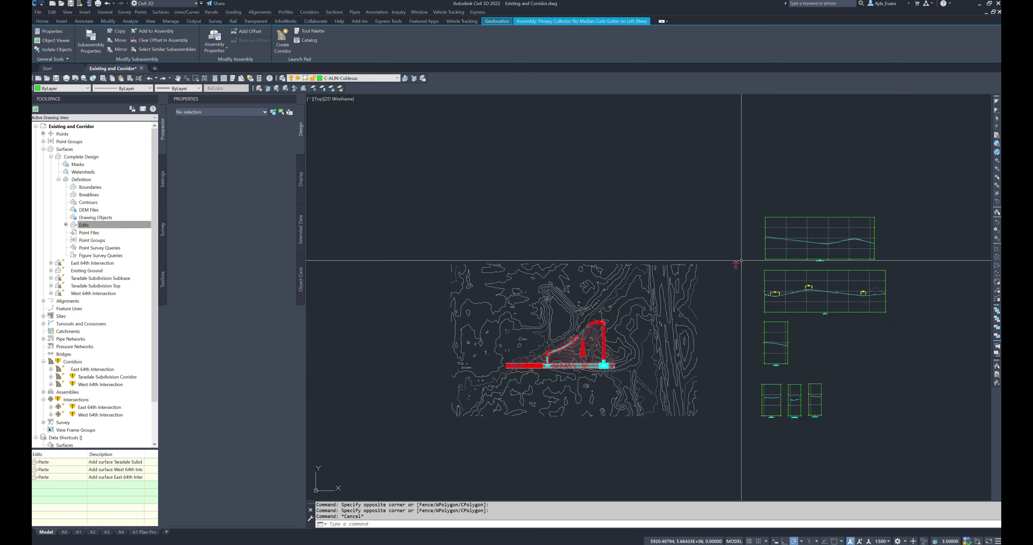
# Open the corridor properties of the East 64th Intersection corridor in plan
pyautogui.scroll(10, 604, 362)
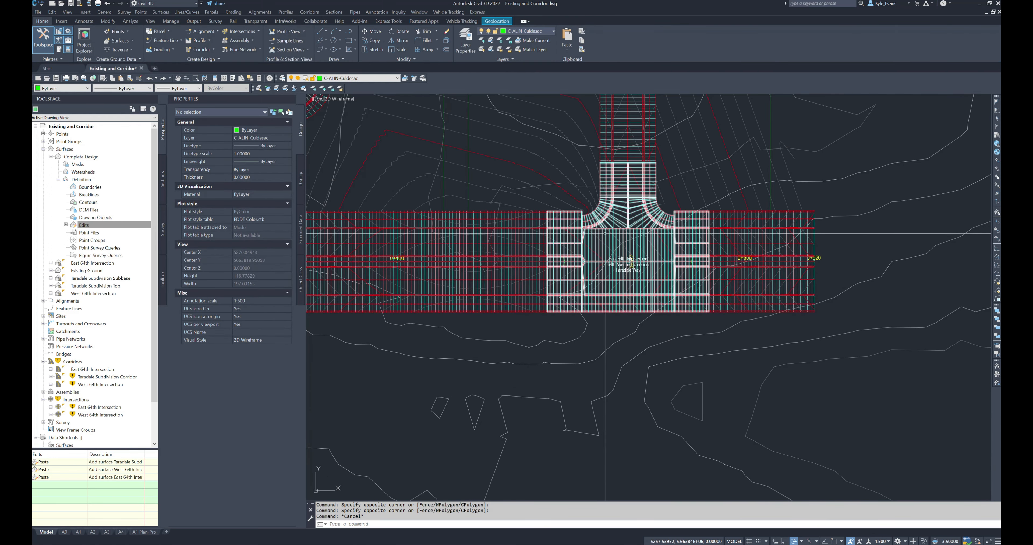
pyautogui.click(605, 234)
pyautogui.press('Escape')
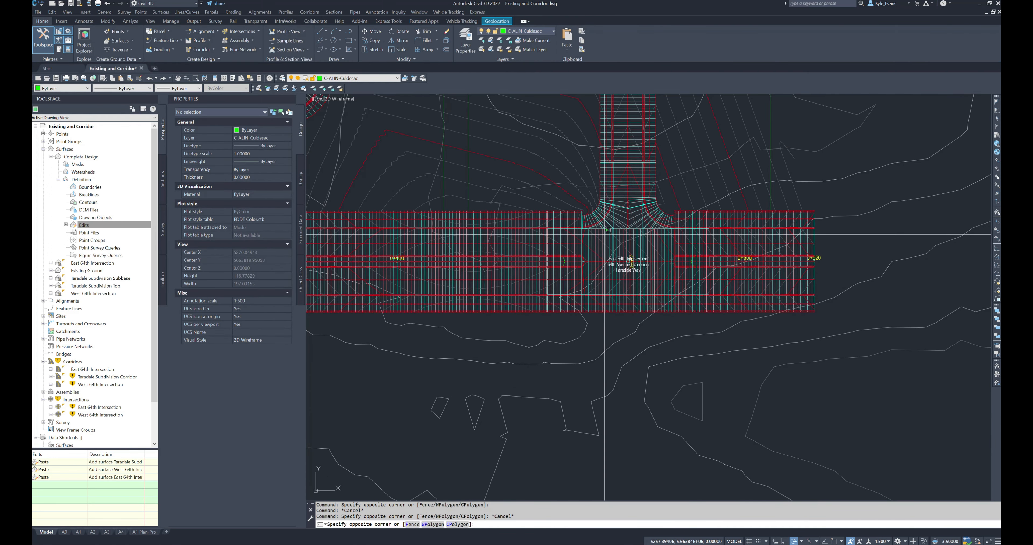
pyautogui.click(601, 234)
pyautogui.rightClick(619, 251)
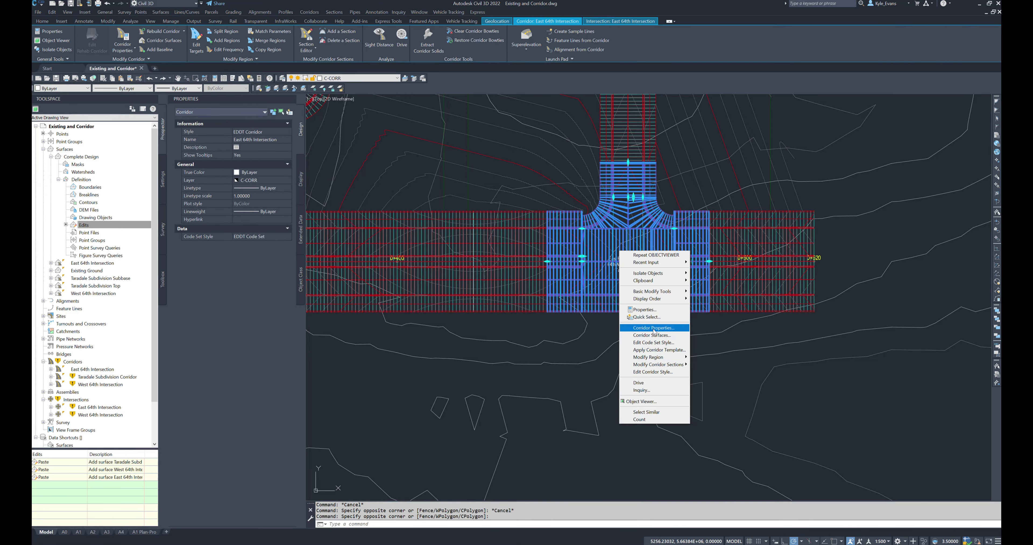
pyautogui.click(655, 328)
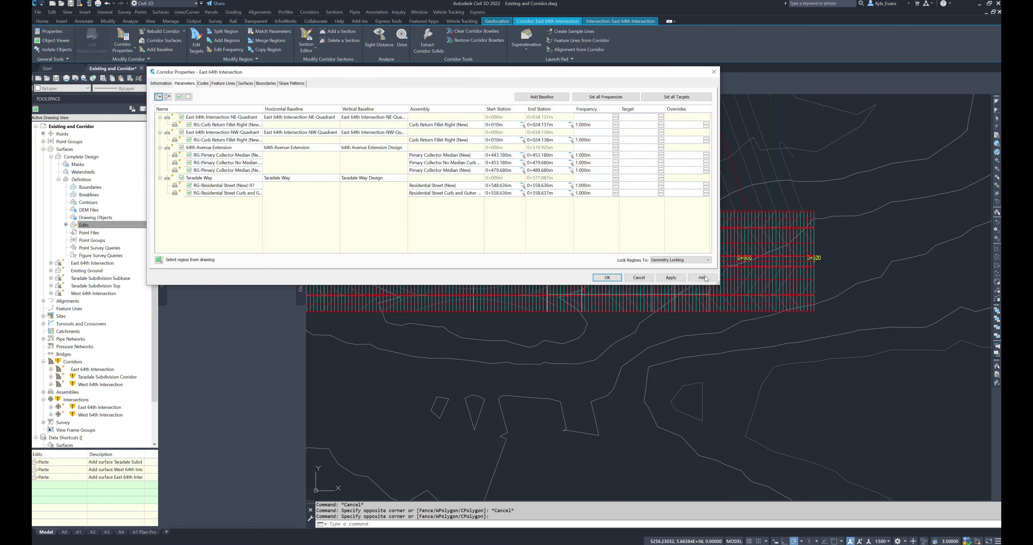
pyautogui.moveTo(542, 294); pyautogui.dragTo(535, 288)
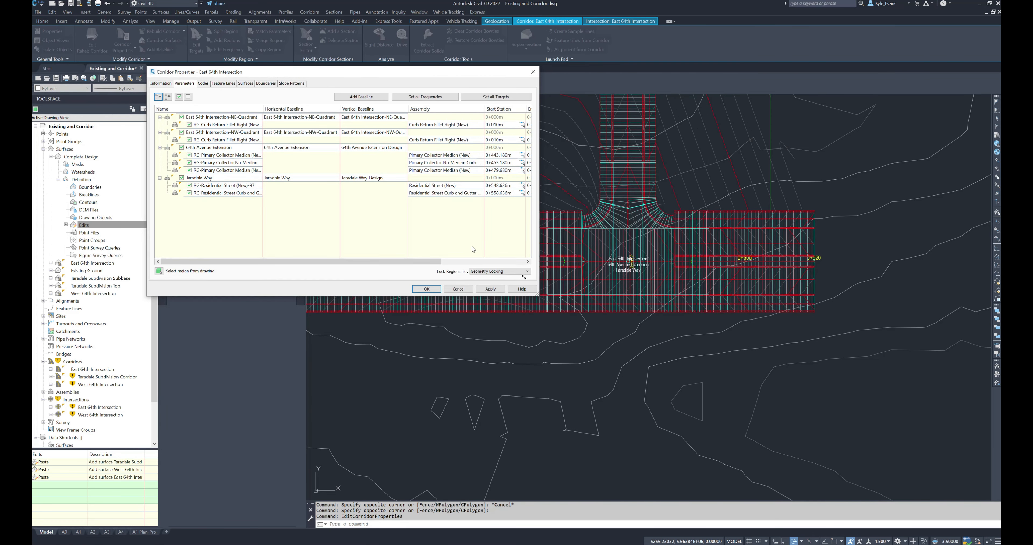
# Set the end station of the west Pimary Collector Median region to the endpoint of the median nose arc, 0+446.430
pyautogui.click(213, 155)
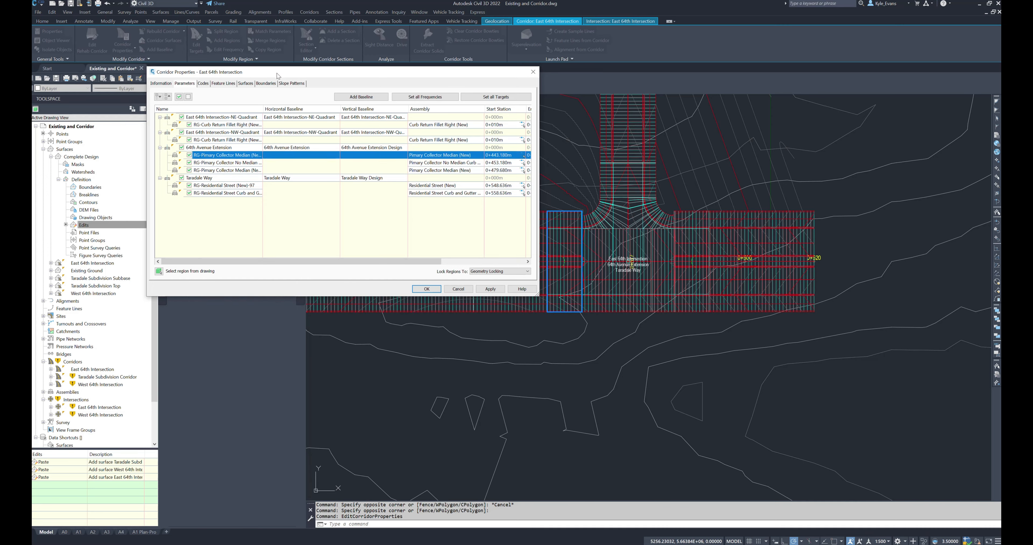
pyautogui.moveTo(278, 75); pyautogui.dragTo(223, 69)
pyautogui.moveTo(496, 285); pyautogui.dragTo(531, 273)
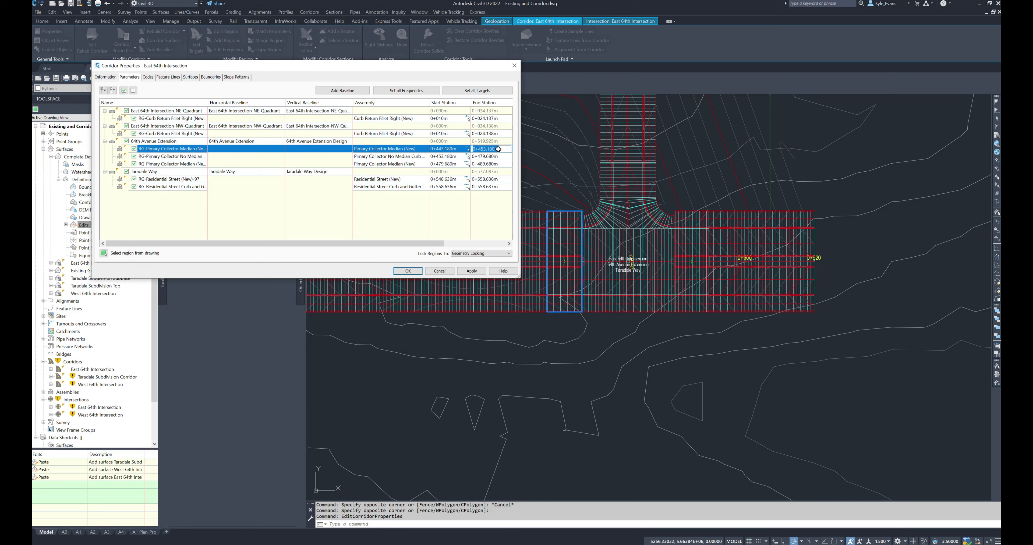
pyautogui.moveTo(430, 244); pyautogui.dragTo(458, 245)
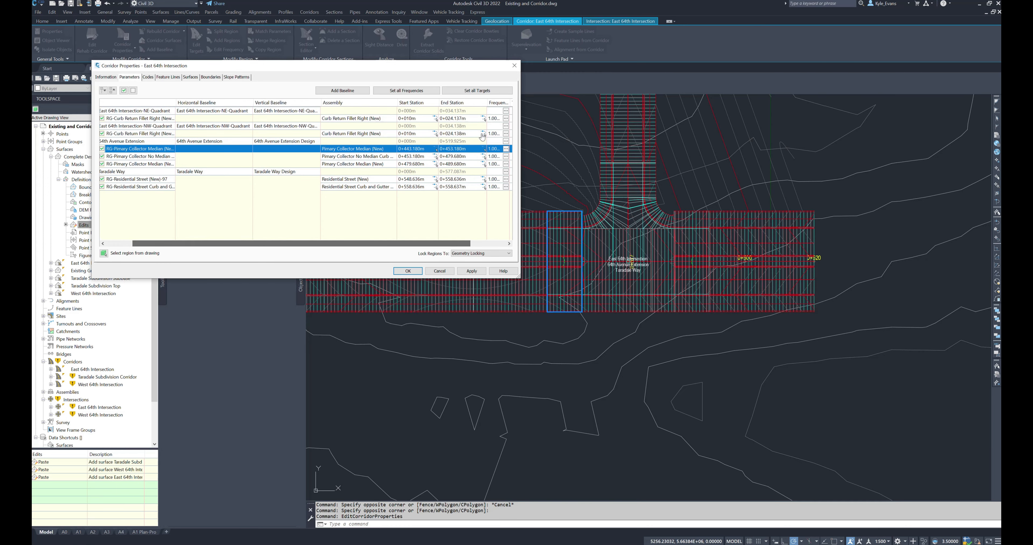
pyautogui.click(484, 150)
pyautogui.scroll(5, 565, 272)
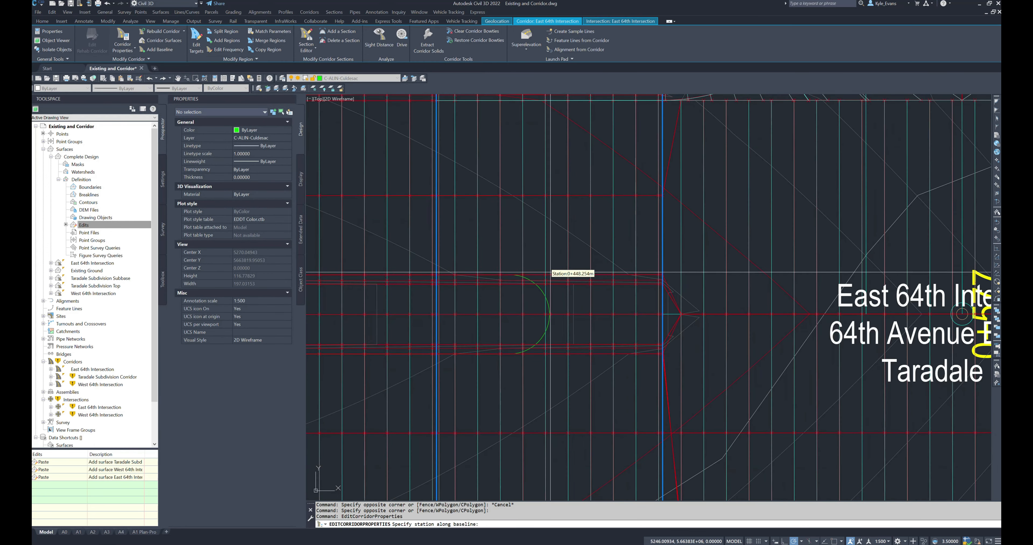
pyautogui.scroll(4, 514, 277)
pyautogui.keyDown('shift'); pyautogui.rightClick(526, 281); pyautogui.keyUp('shift')
pyautogui.click(538, 329)
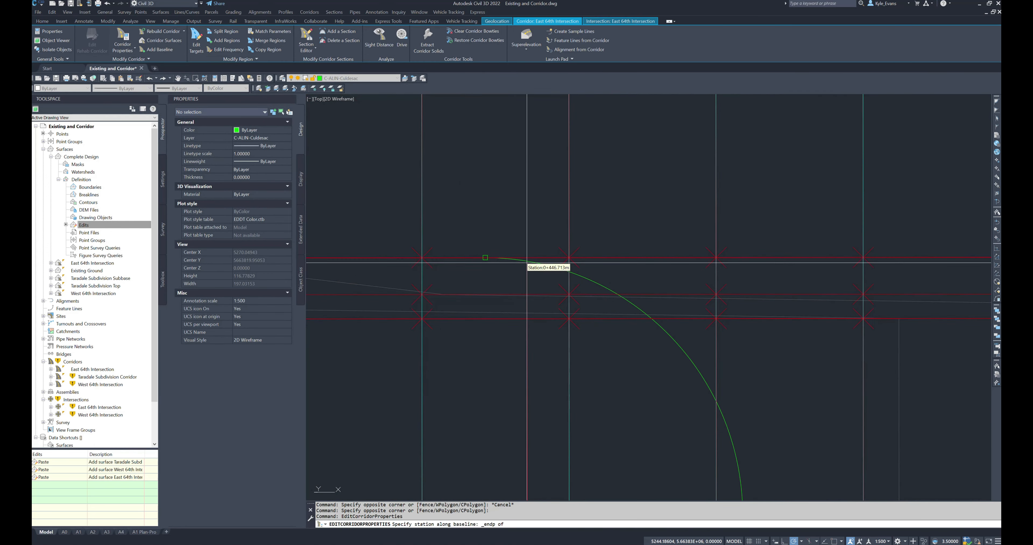
pyautogui.click(485, 258)
# Insert a region after the shortened west median region with the Pimary Collector No Median (New) assembly, and rebuild the corridor
pyautogui.rightClick(159, 151)
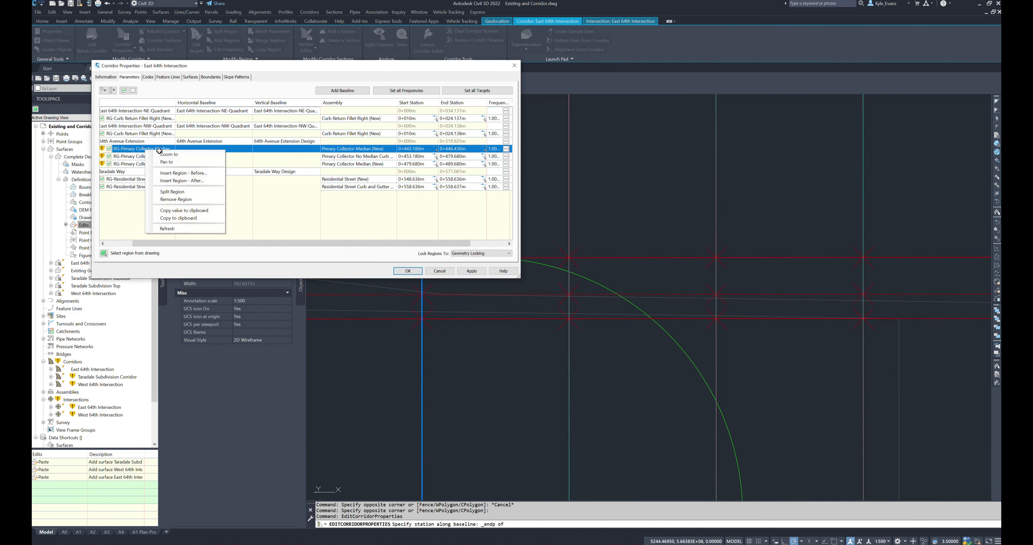
pyautogui.click(176, 181)
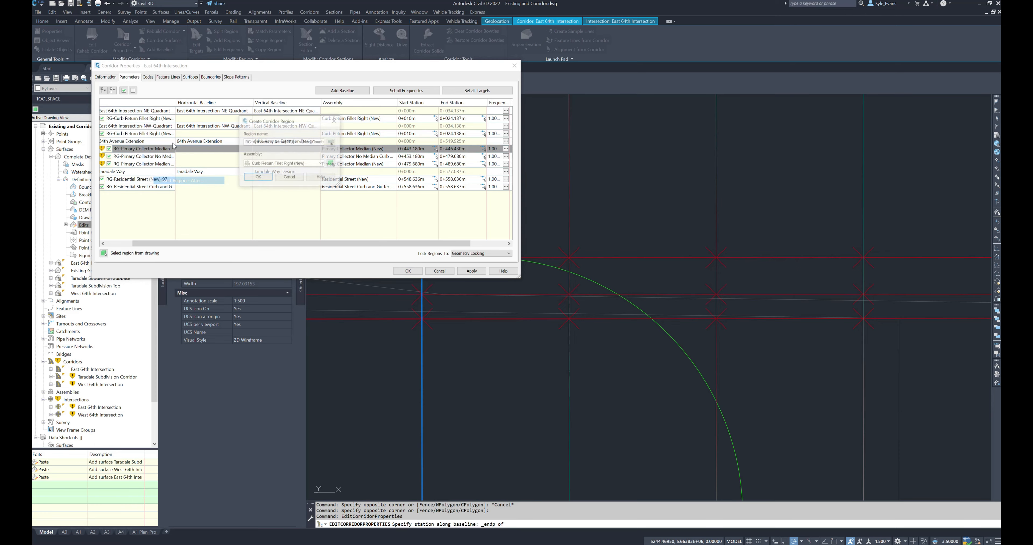
pyautogui.click(282, 163)
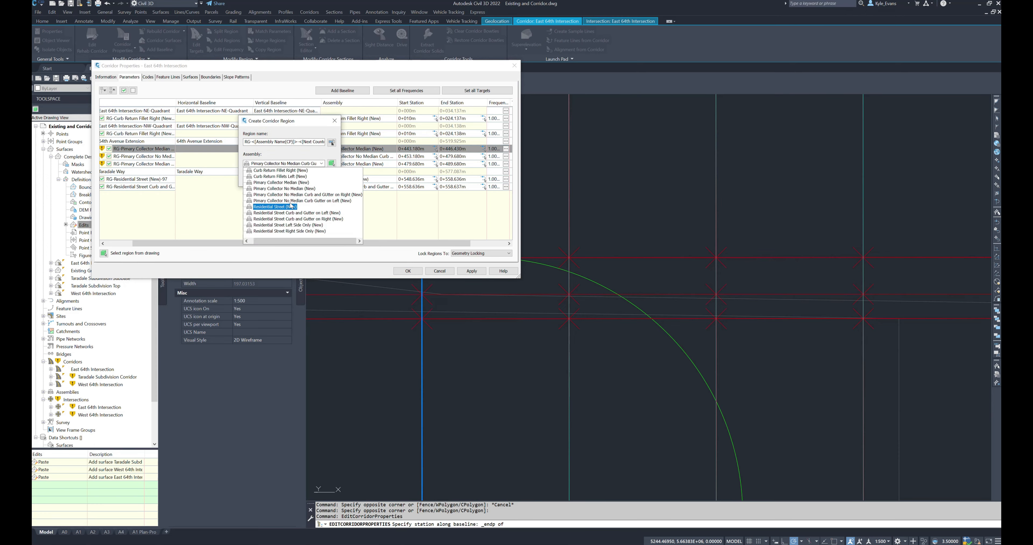
pyautogui.click(300, 188)
pyautogui.click(258, 177)
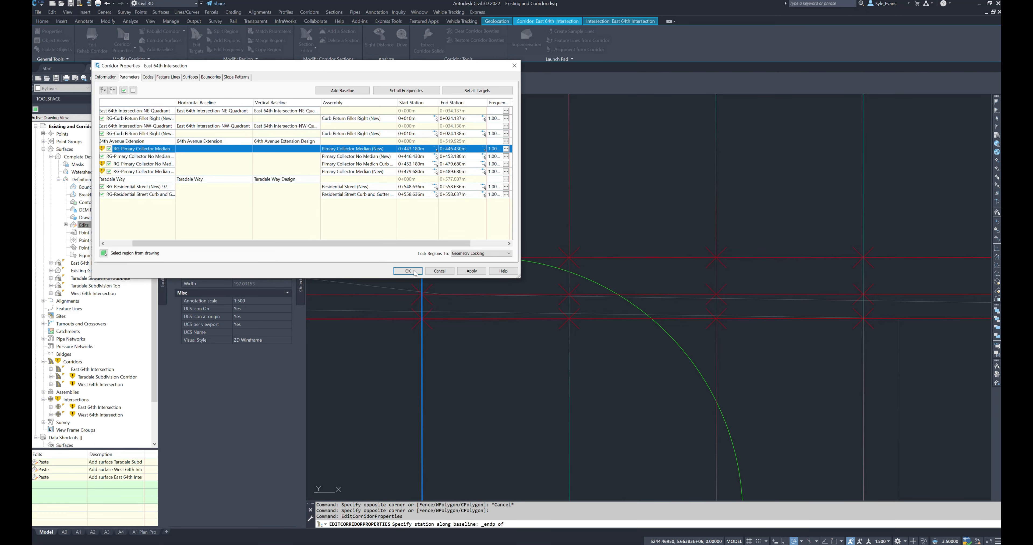
pyautogui.click(471, 271)
pyautogui.click(485, 262)
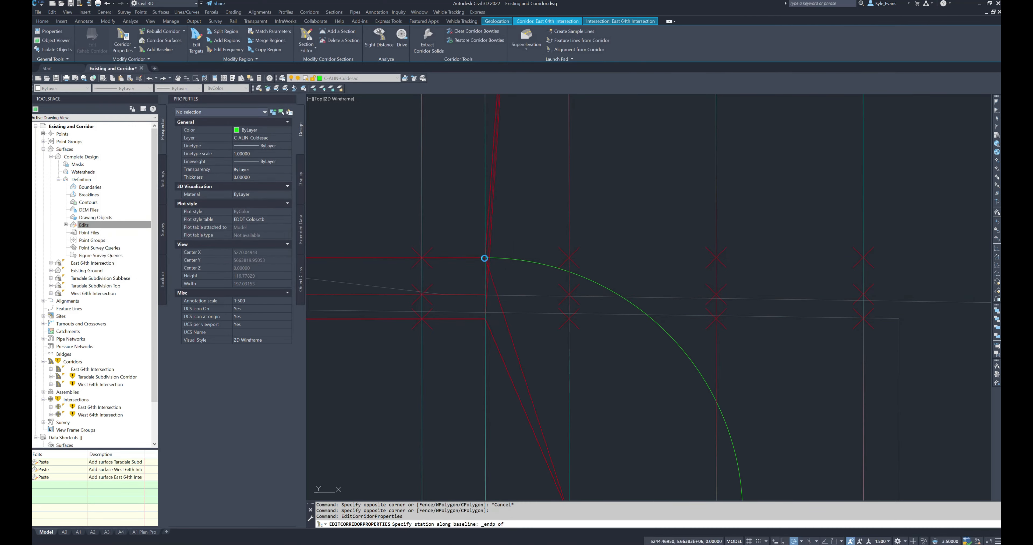
pyautogui.scroll(6, 520, 278)
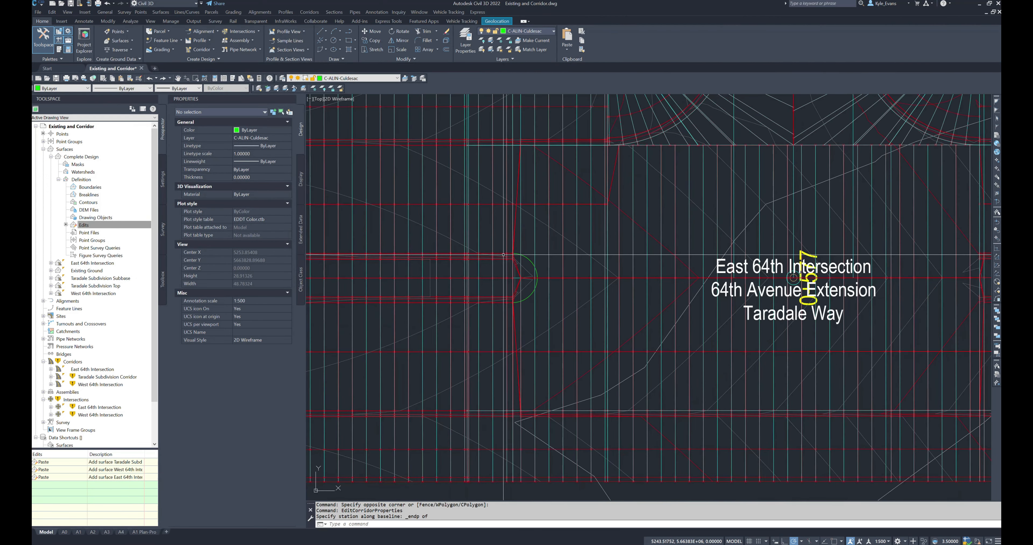
pyautogui.click(513, 257)
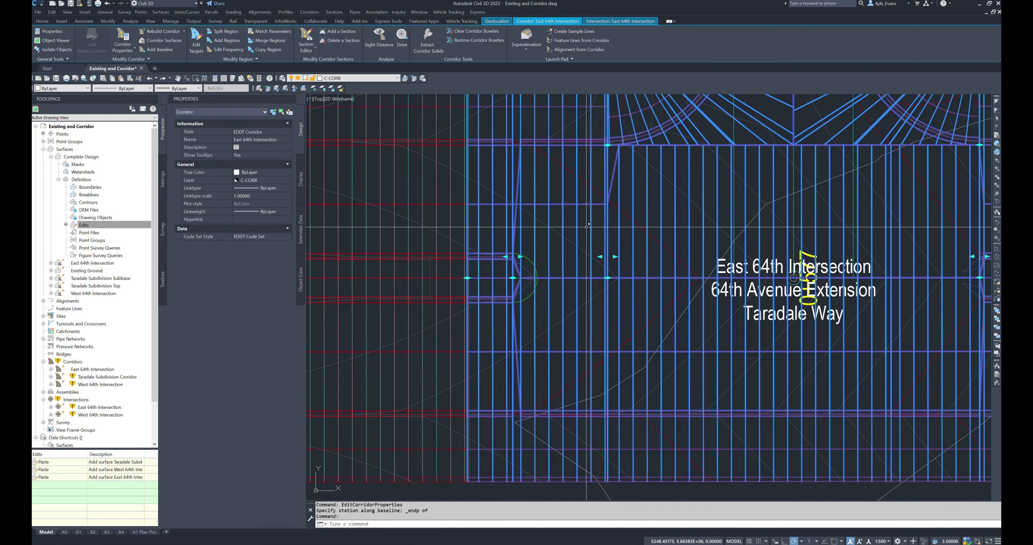
pyautogui.scroll(-3, 456, 330)
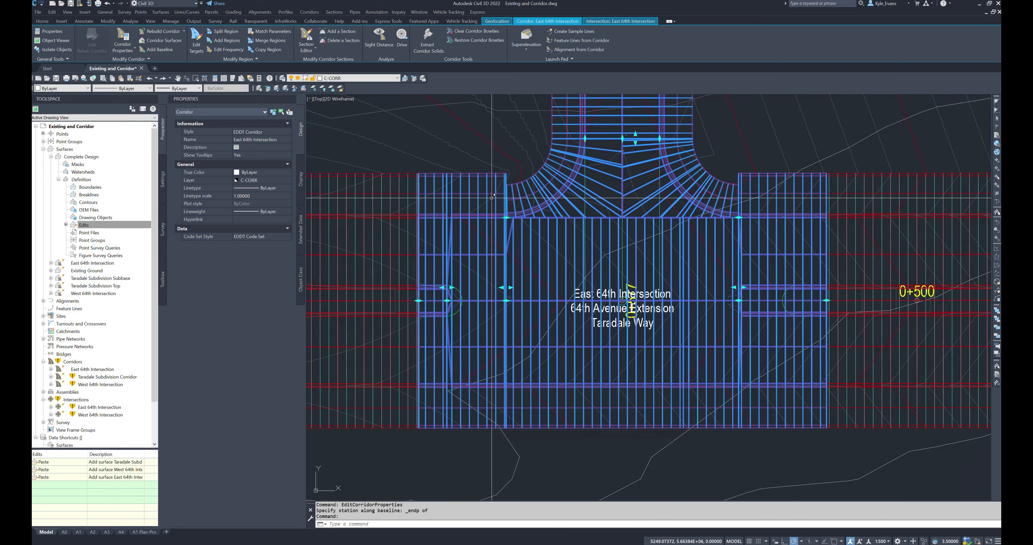
pyautogui.press('Escape')
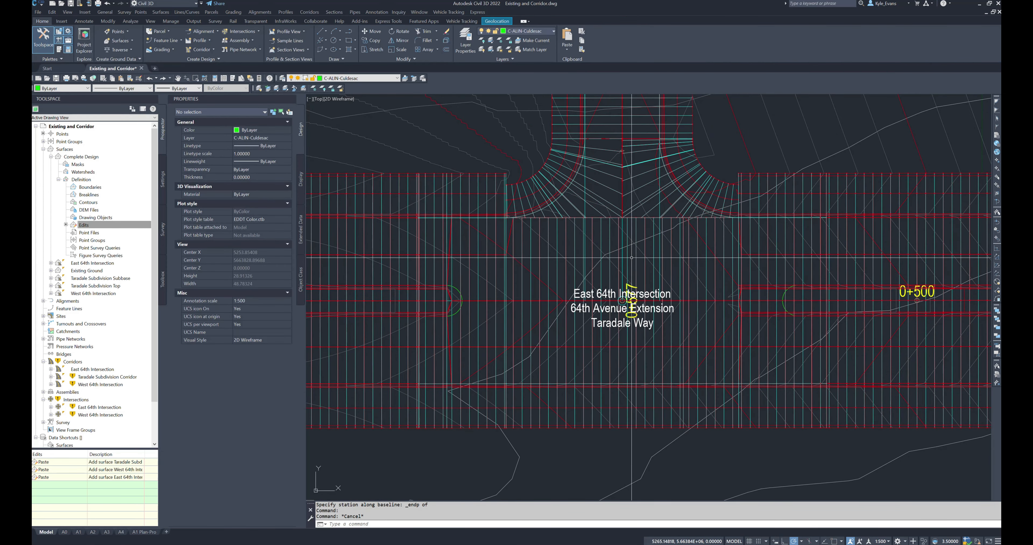
# In the East 64th Intersection corridor properties, set the east Pimary Collector Median region's start station to the median nose arc's endpoint, 0+486.430
pyautogui.click(640, 263)
pyautogui.rightClick(668, 287)
pyautogui.click(706, 365)
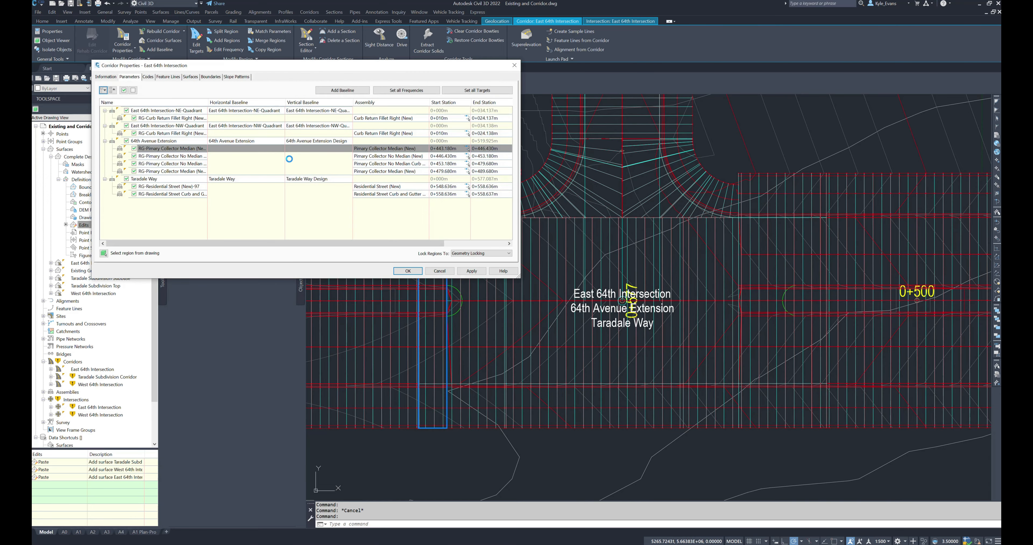
pyautogui.click(162, 172)
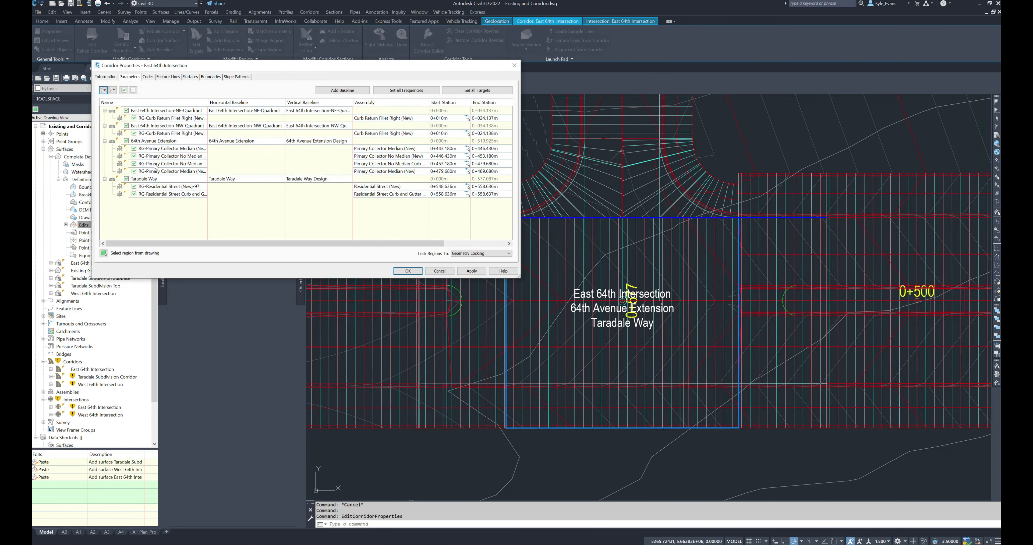
pyautogui.click(467, 172)
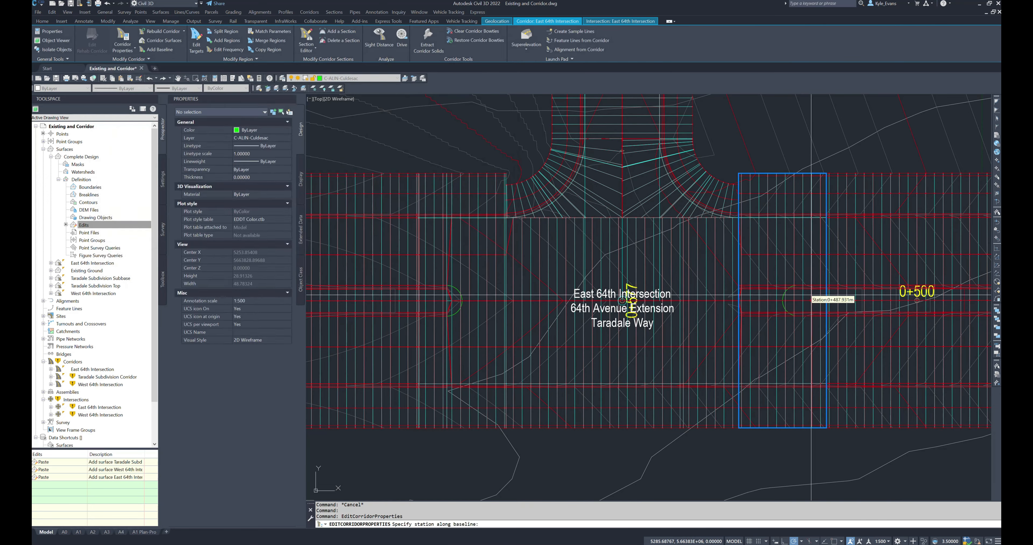
pyautogui.scroll(5, 798, 280)
pyautogui.keyDown('shift'); pyautogui.rightClick(779, 276); pyautogui.keyUp('shift')
pyautogui.click(798, 320)
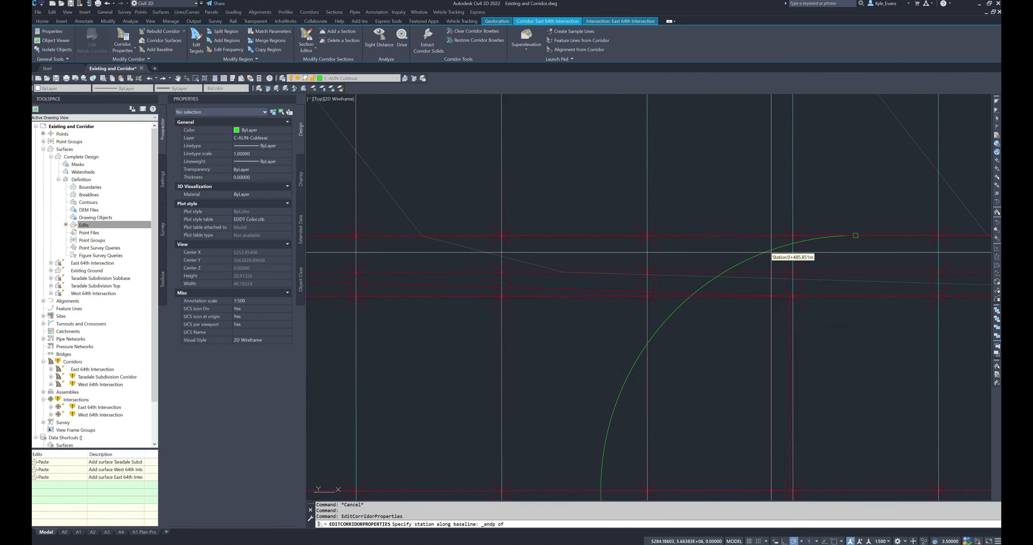
pyautogui.click(773, 253)
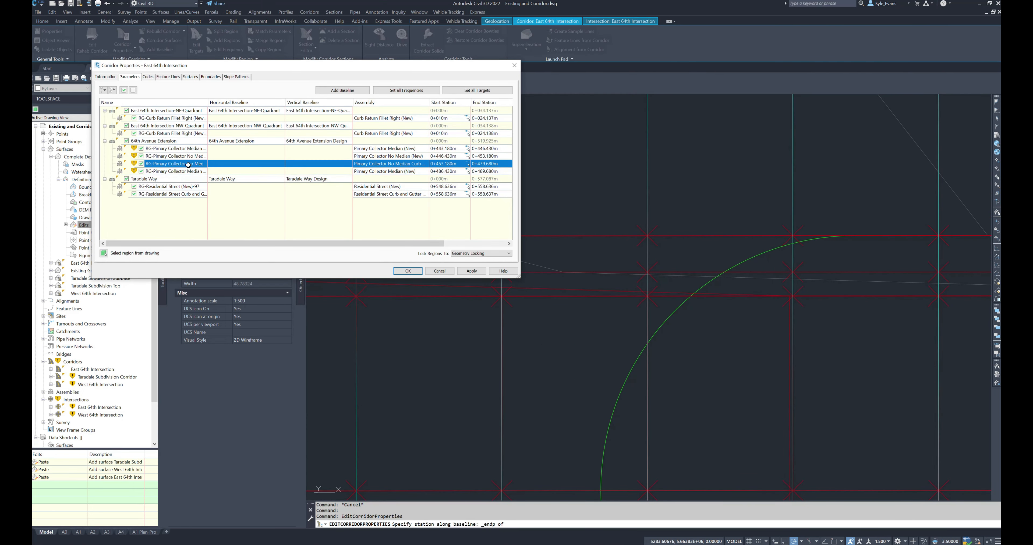
# Insert a region before the shortened east median region with the Pimary Collector No Median (New) assembly, and rebuild the corridor
pyautogui.rightClick(176, 171)
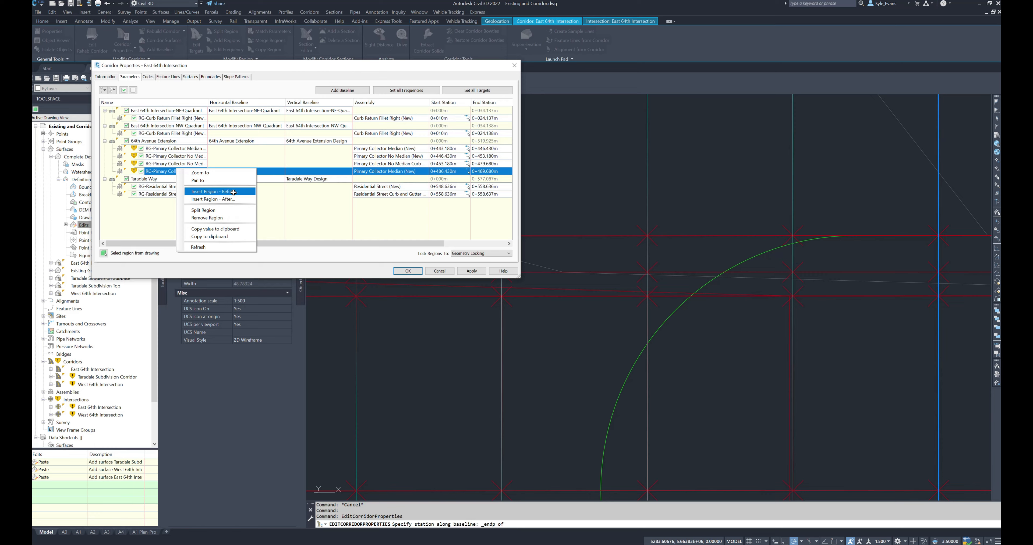
pyautogui.click(233, 192)
pyautogui.click(275, 163)
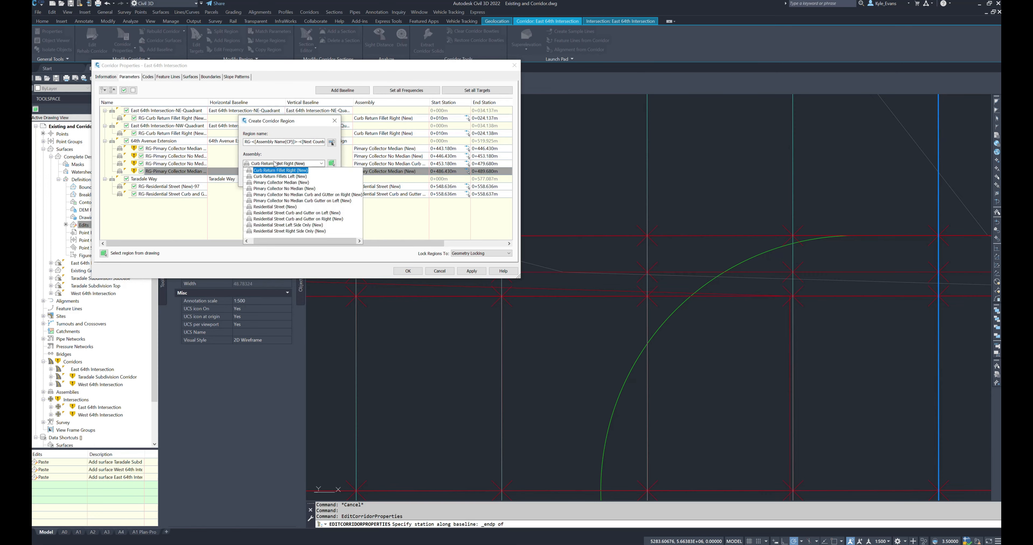
pyautogui.click(295, 189)
pyautogui.click(261, 181)
pyautogui.press('Return')
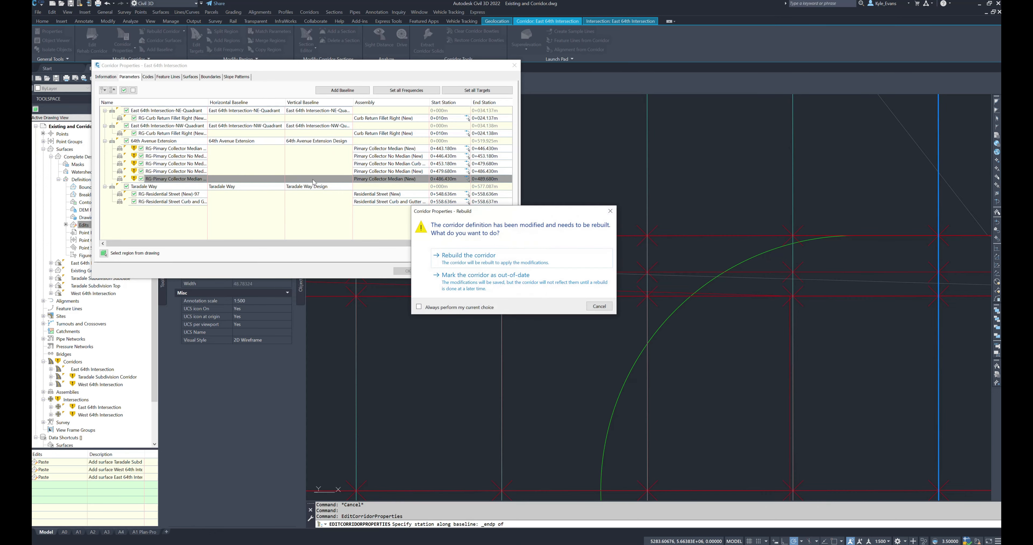
pyautogui.click(451, 256)
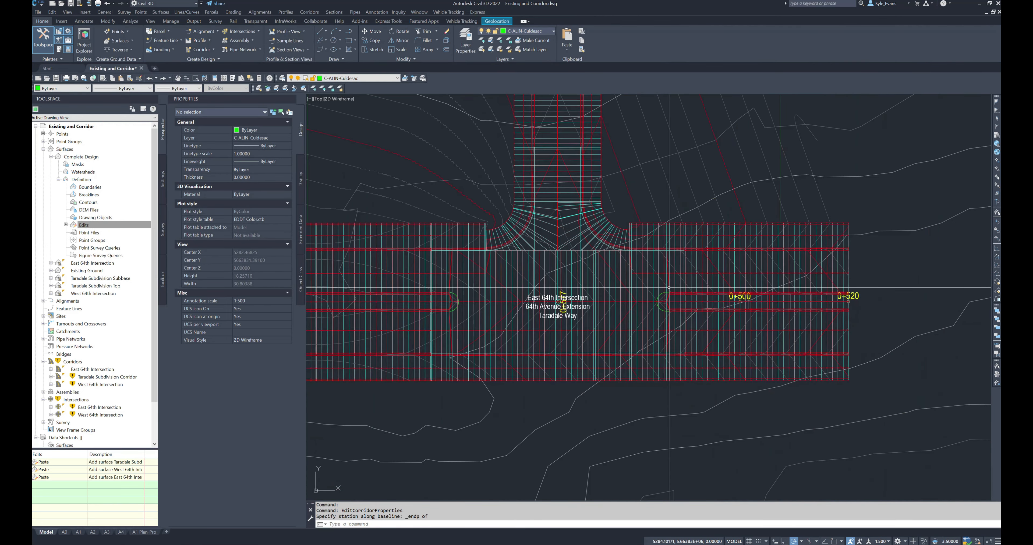
# Examine the rebuilt corridor around both median noses and the Right Lane subassembly of the no-median assembly with curb and gutter on the left
pyautogui.scroll(-2, 659, 310)
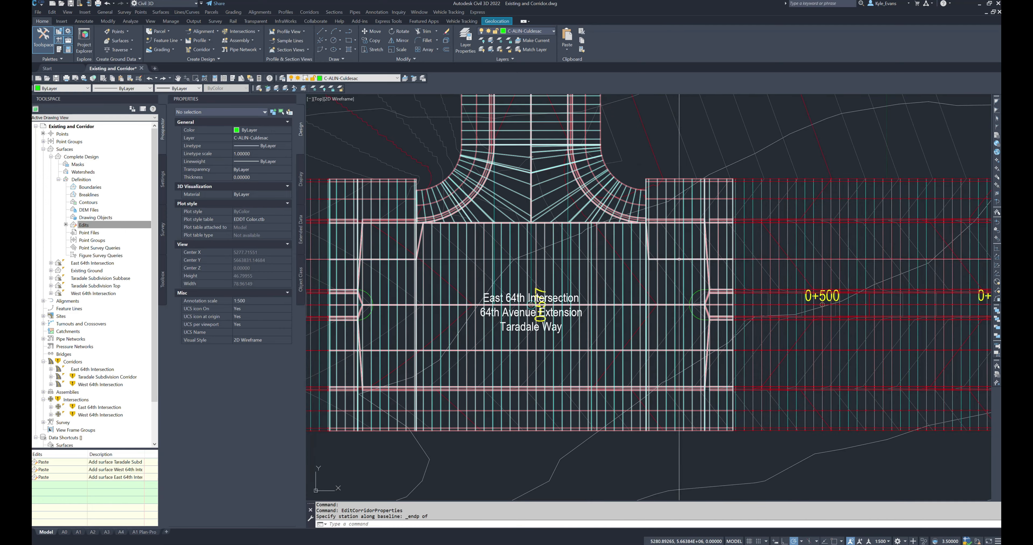
pyautogui.scroll(3, 684, 258)
pyautogui.click(650, 261)
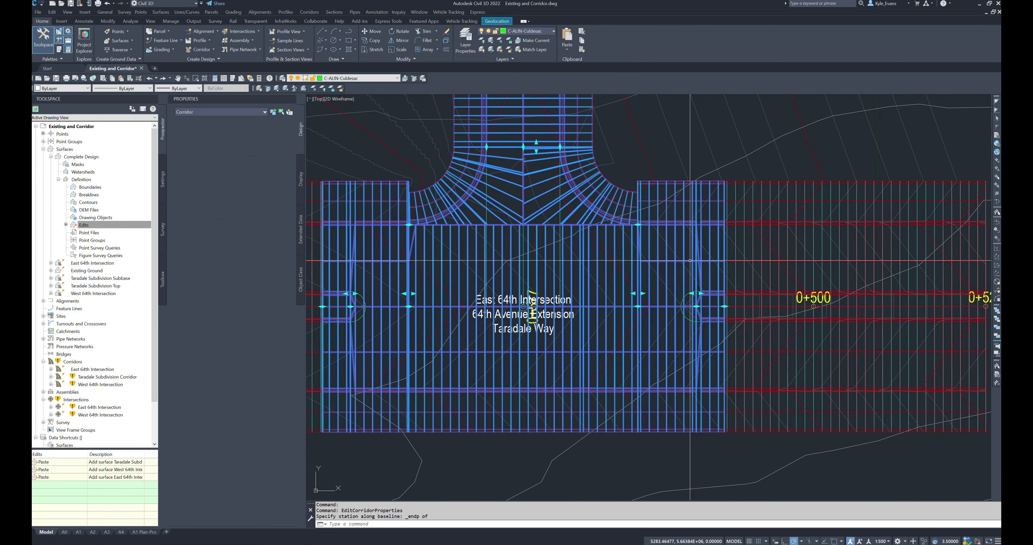
pyautogui.moveTo(650, 261); pyautogui.dragTo(725, 256, button='middle')
pyautogui.press('Escape')
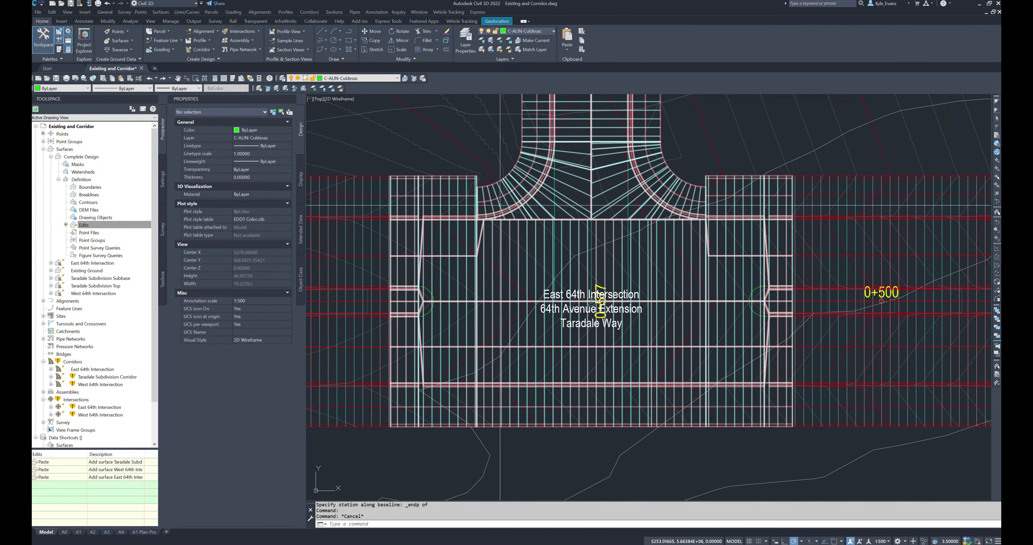
pyautogui.scroll(-10, 712, 240)
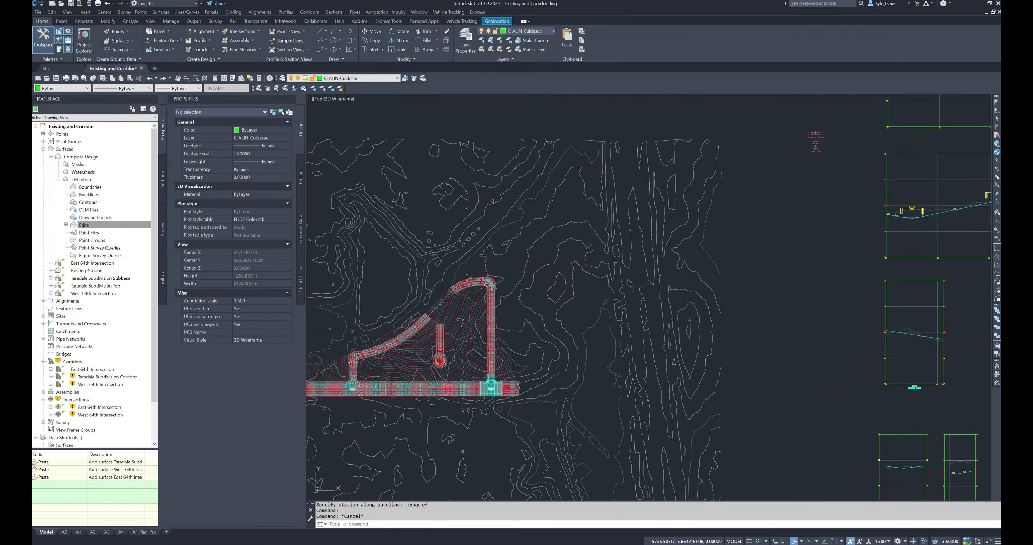
pyautogui.scroll(12, 597, 332)
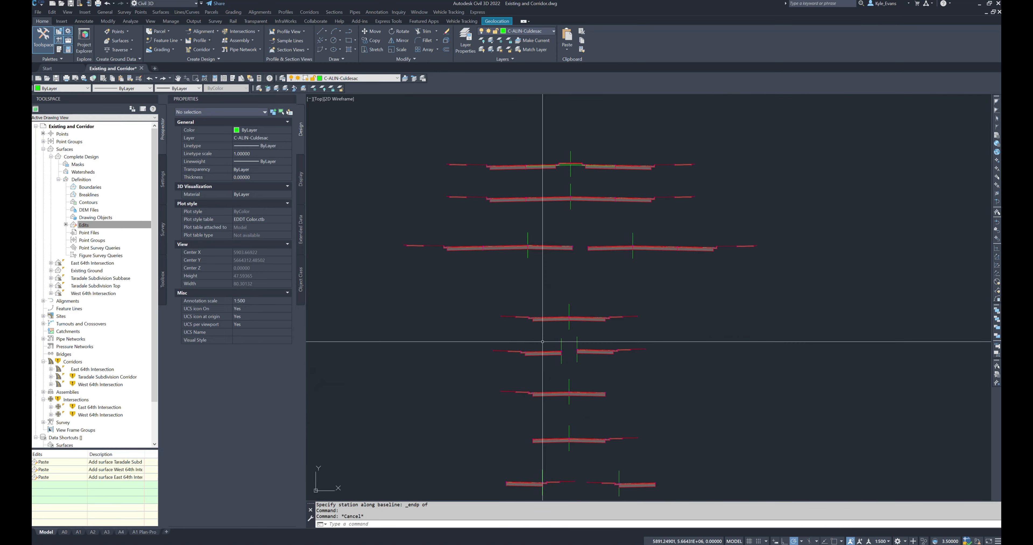
pyautogui.scroll(2, 572, 267)
pyautogui.moveTo(505, 224); pyautogui.dragTo(565, 259)
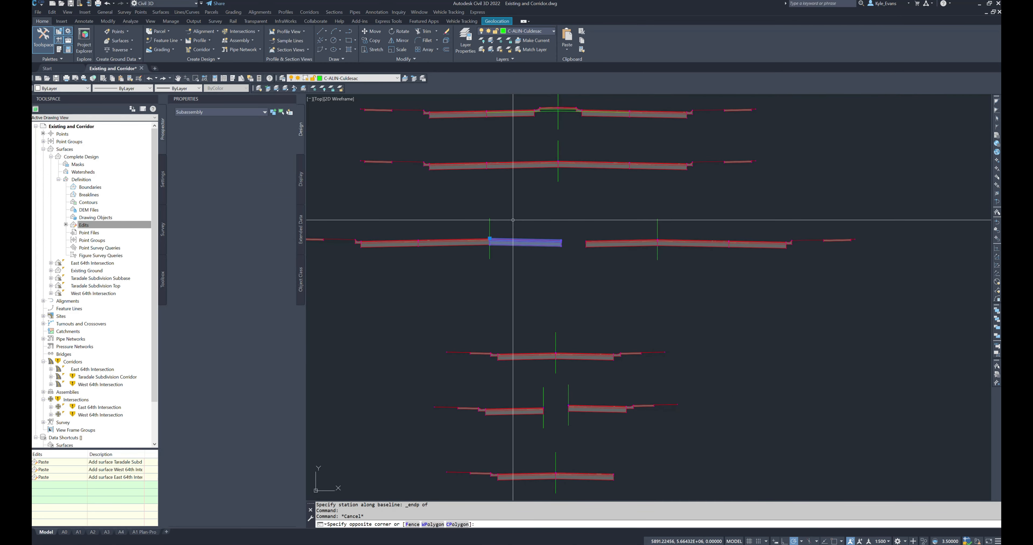
pyautogui.moveTo(560, 243)
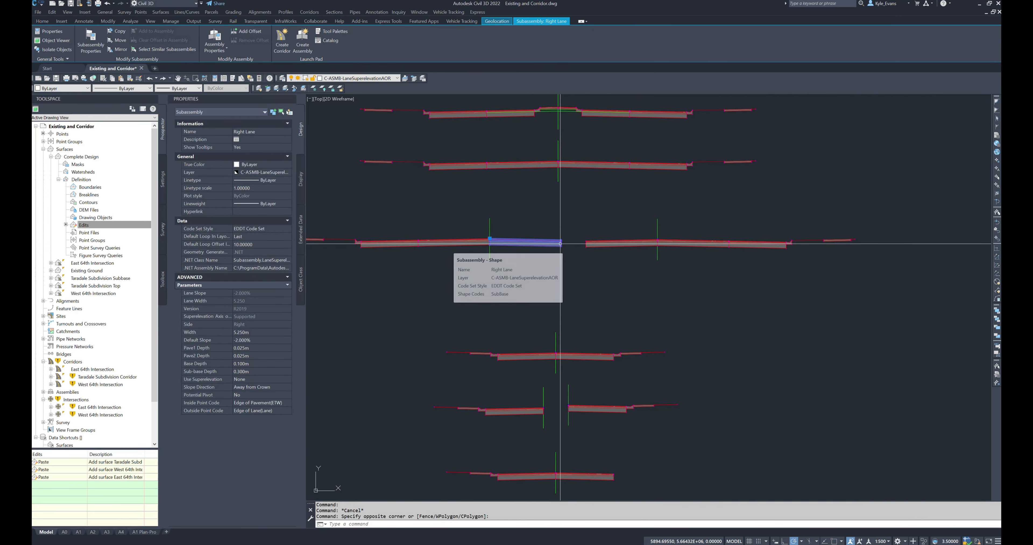
pyautogui.scroll(-8, 560, 243)
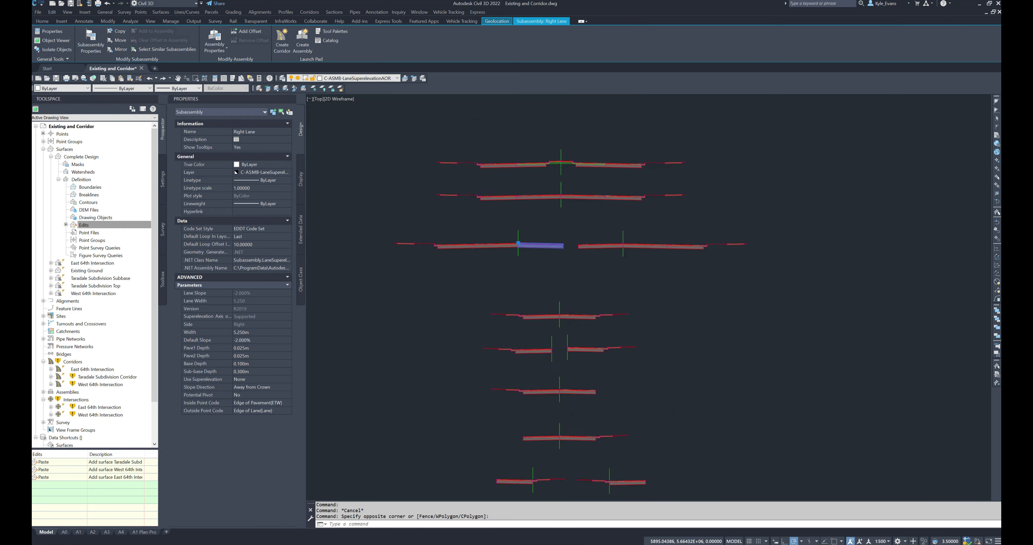
pyautogui.press('Escape')
# Save the drawing and dismiss the message
pyautogui.scroll(10, 501, 316)
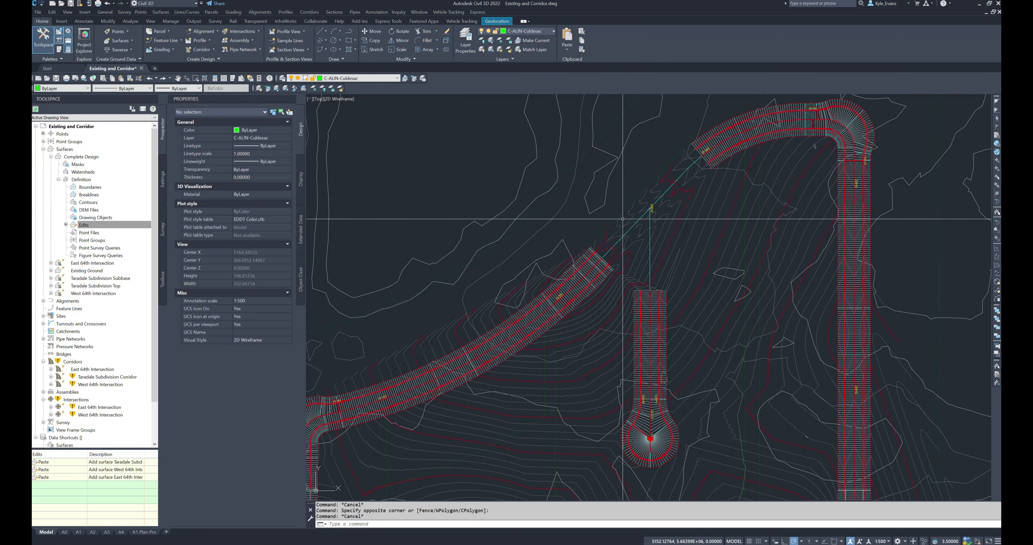
pyautogui.scroll(4, 576, 230)
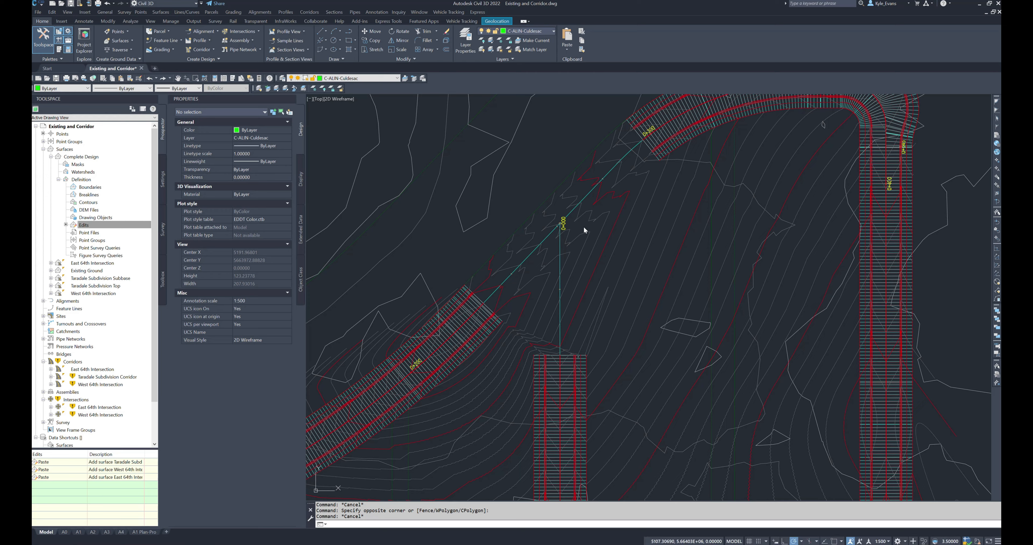
pyautogui.hotkey('ctrl', 's')
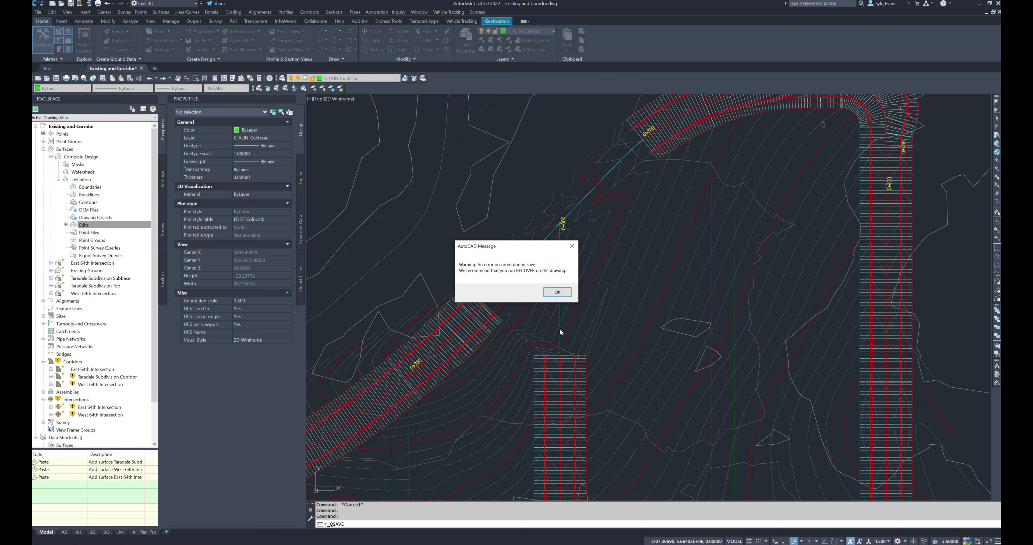
pyautogui.click(559, 294)
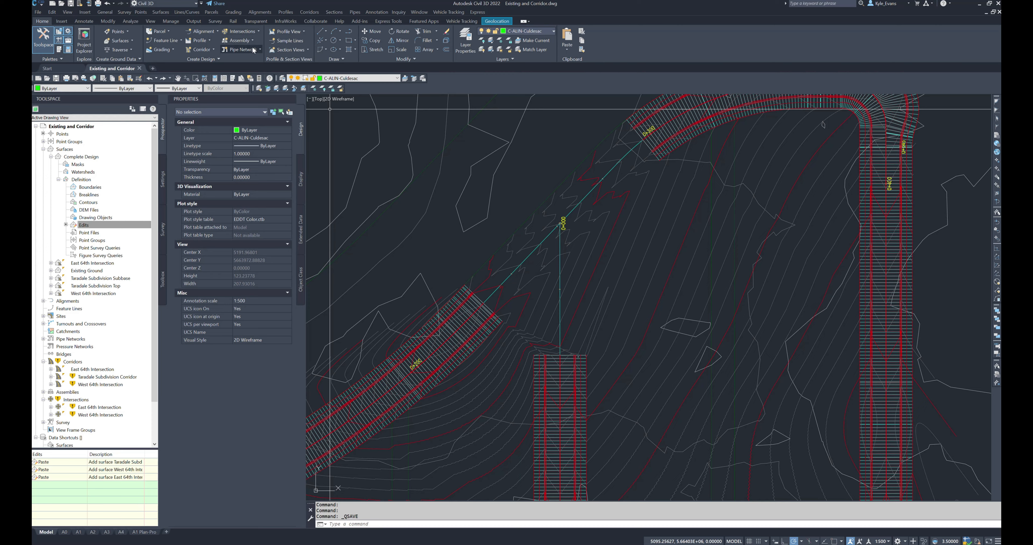
# Start a new intersection at the Taradale Place start point on Taradale Way, named Taradale Place and Way Intersection
pyautogui.write('createintersection')
pyautogui.press('Return')
pyautogui.keyDown('shift'); pyautogui.rightClick(565, 229); pyautogui.keyUp('shift')
pyautogui.click(581, 272)
pyautogui.scroll(5, 554, 221)
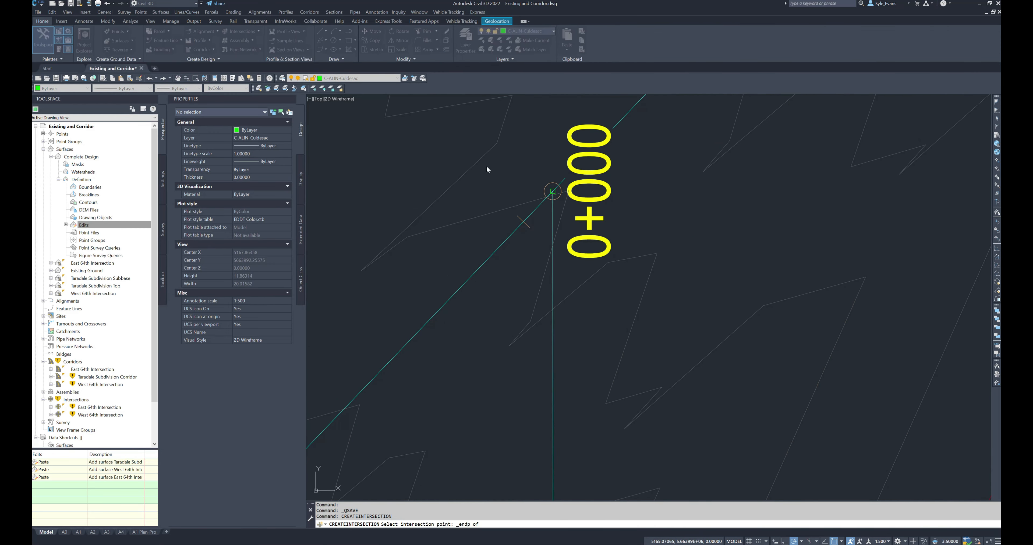
pyautogui.click(555, 192)
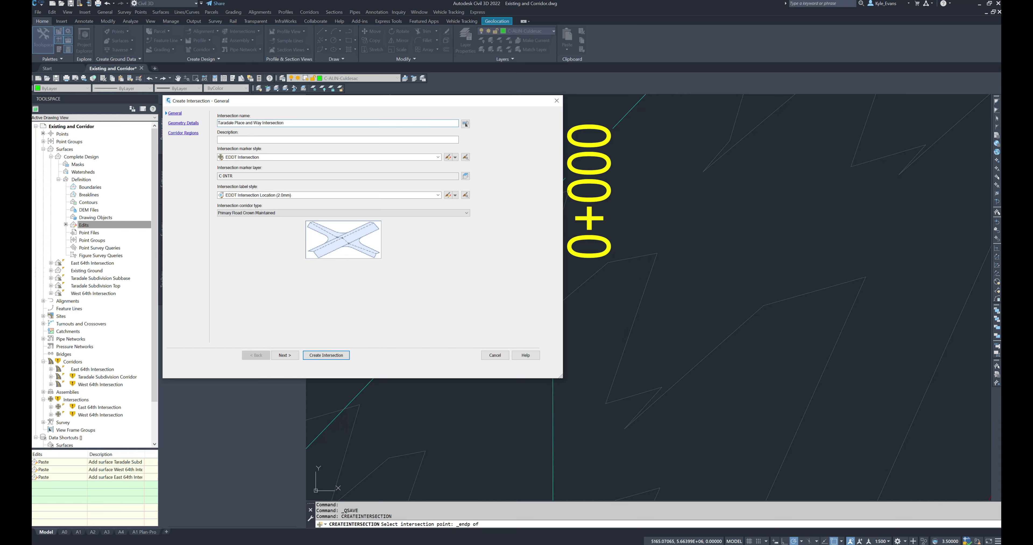
pyautogui.click(285, 355)
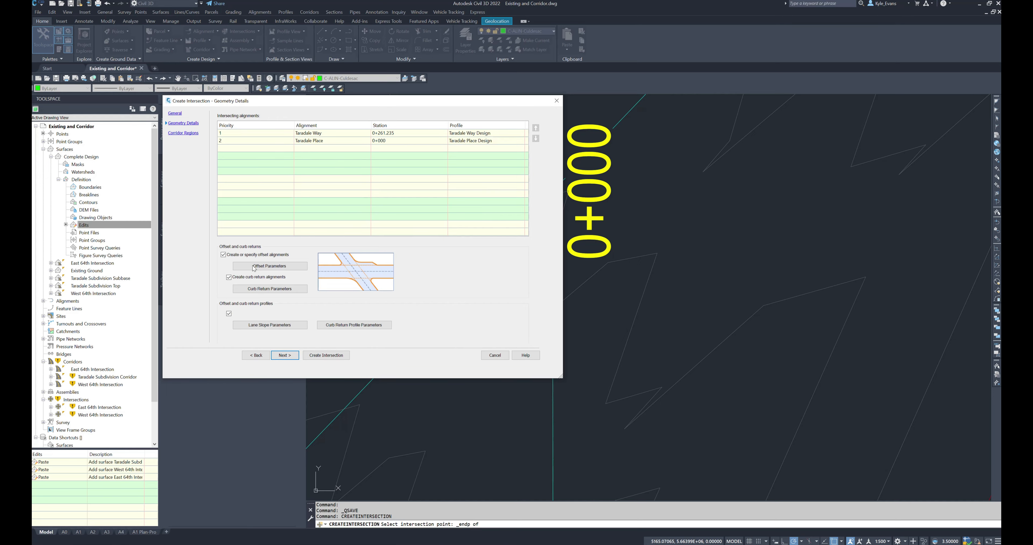
# Set the left and right offset values of both Taradale Way and Taradale Place to 4.25 m
pyautogui.click(261, 266)
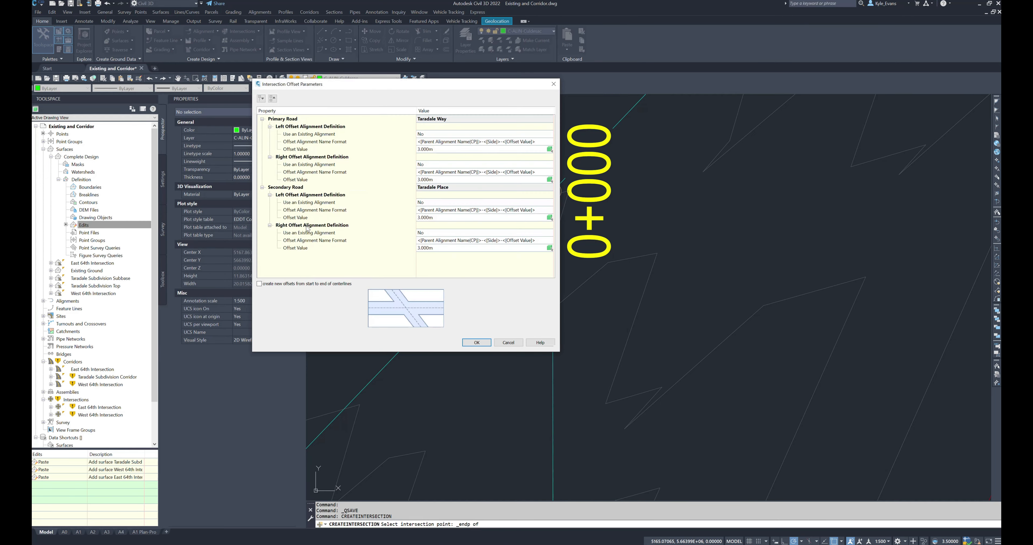
pyautogui.click(439, 149)
pyautogui.write('4.25')
pyautogui.click(439, 180)
pyautogui.write('4.25')
pyautogui.click(438, 222)
pyautogui.write('4.')
pyautogui.click(440, 249)
pyautogui.write('4')
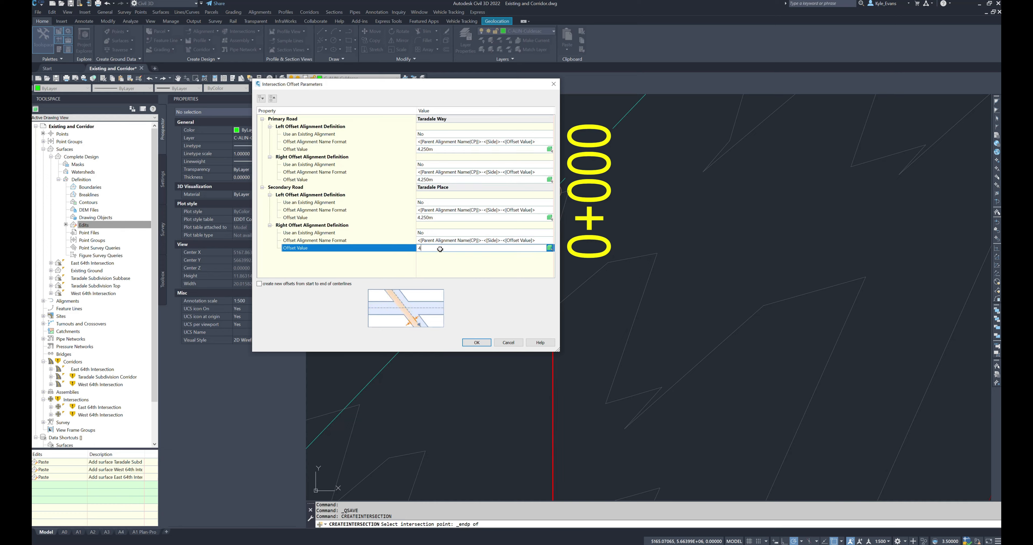
pyautogui.click(477, 343)
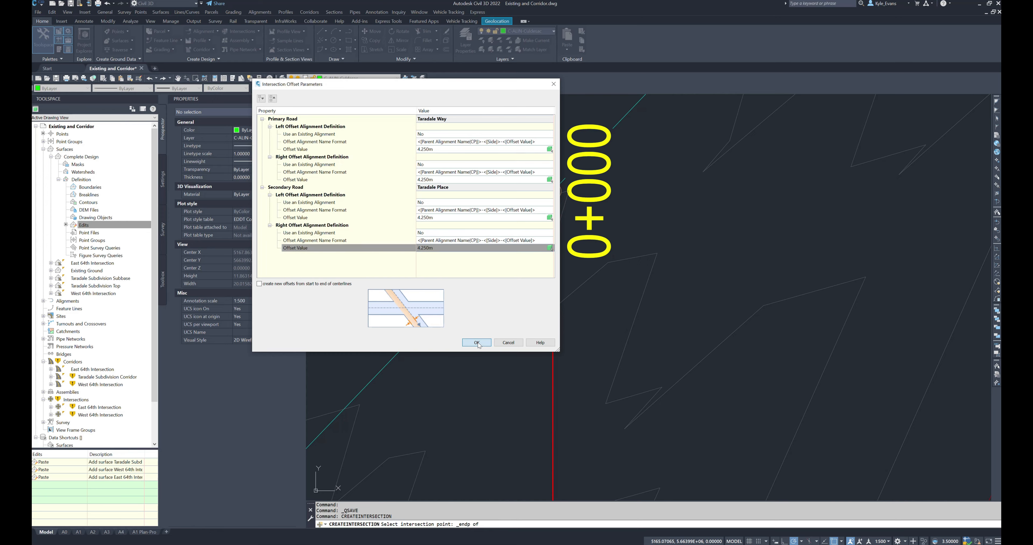
# Set the circular fillet curb return radii for the SE and SW quadrants of the intersection
pyautogui.click(269, 289)
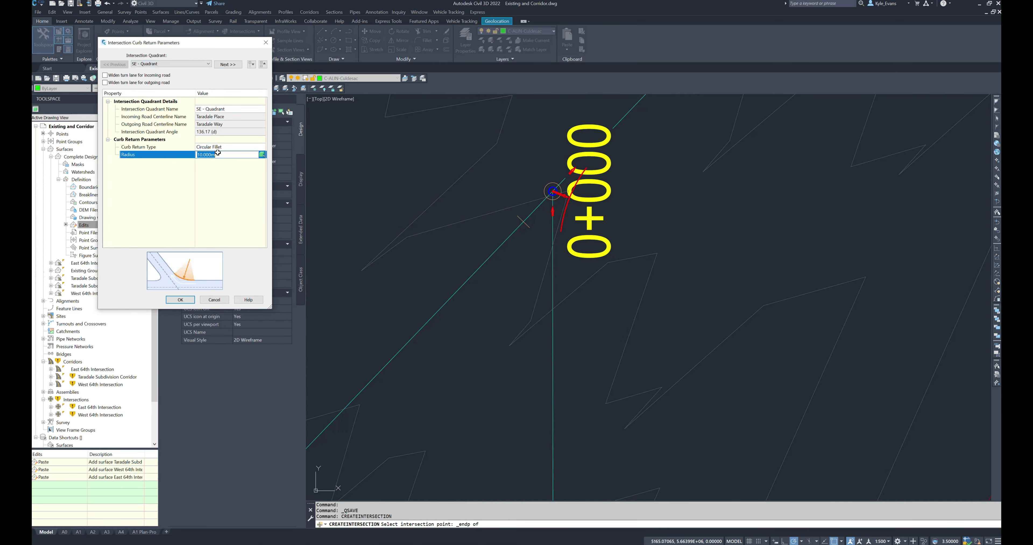
pyautogui.click(228, 65)
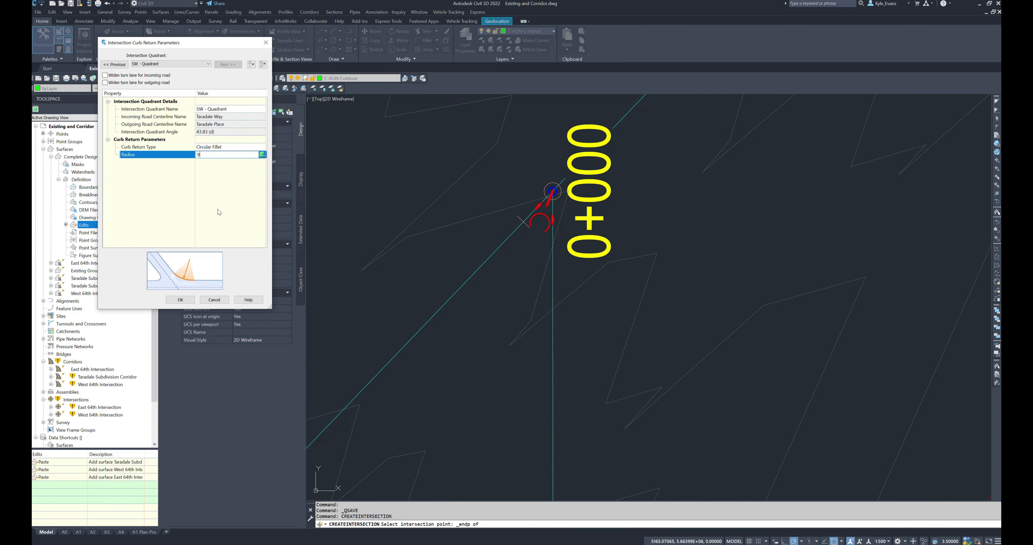
pyautogui.click(187, 302)
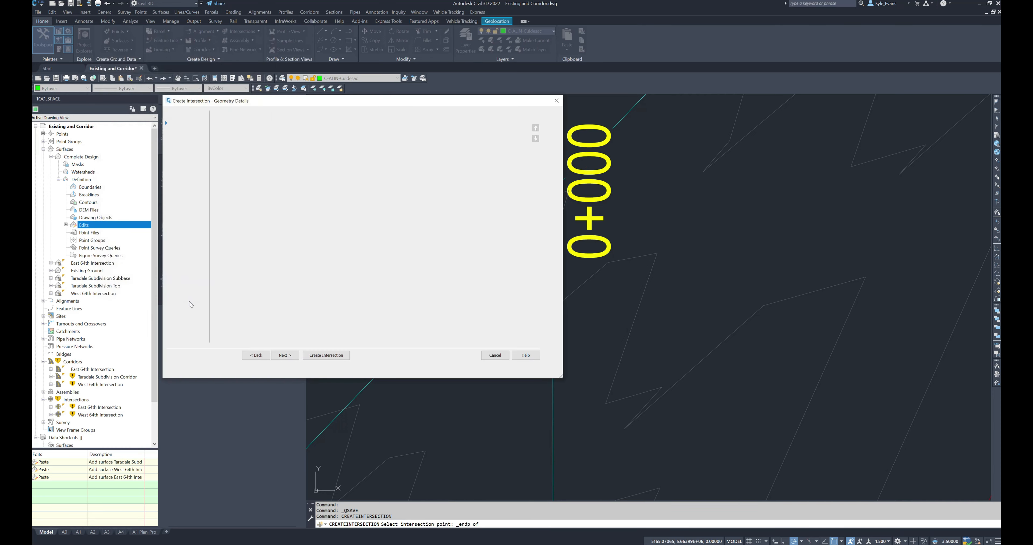
# Assign the Residential Street (New) assembly to the Primary Road Full Section of the new intersection corridor
pyautogui.click(280, 355)
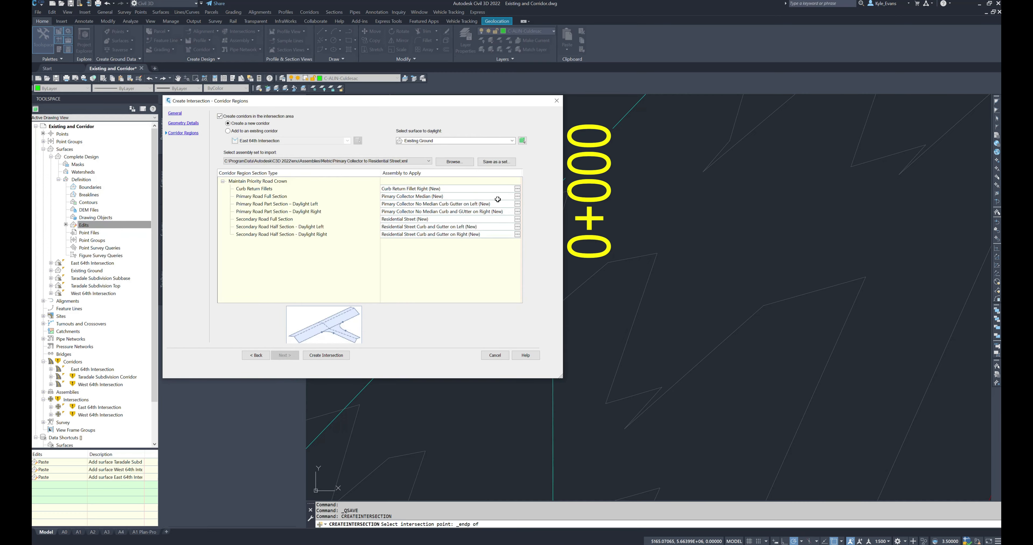
pyautogui.click(275, 199)
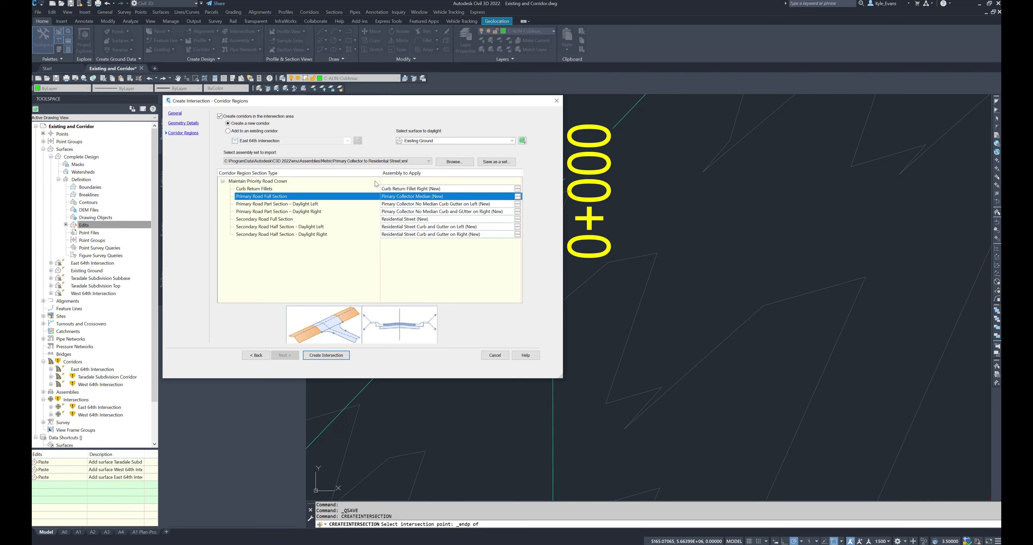
pyautogui.click(518, 196)
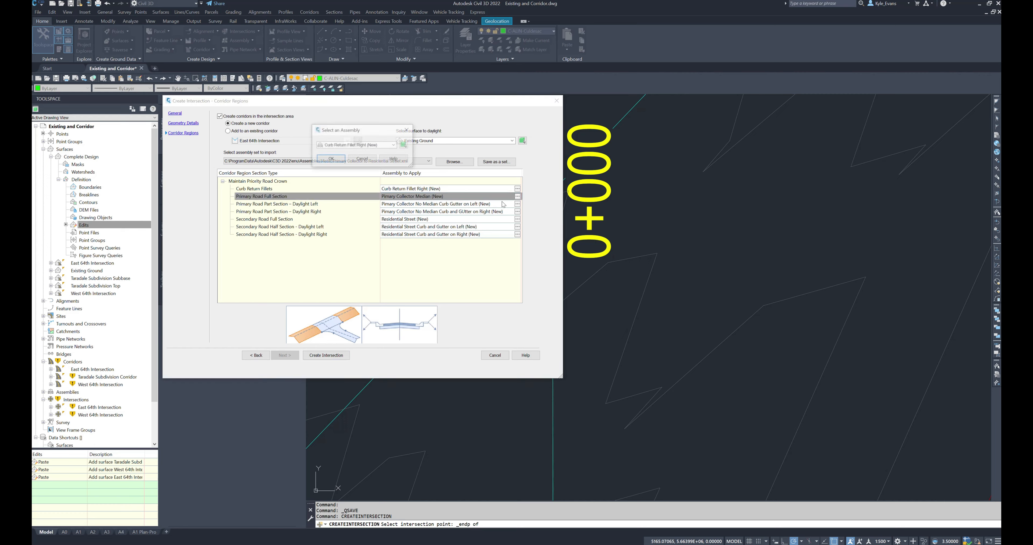
pyautogui.click(359, 146)
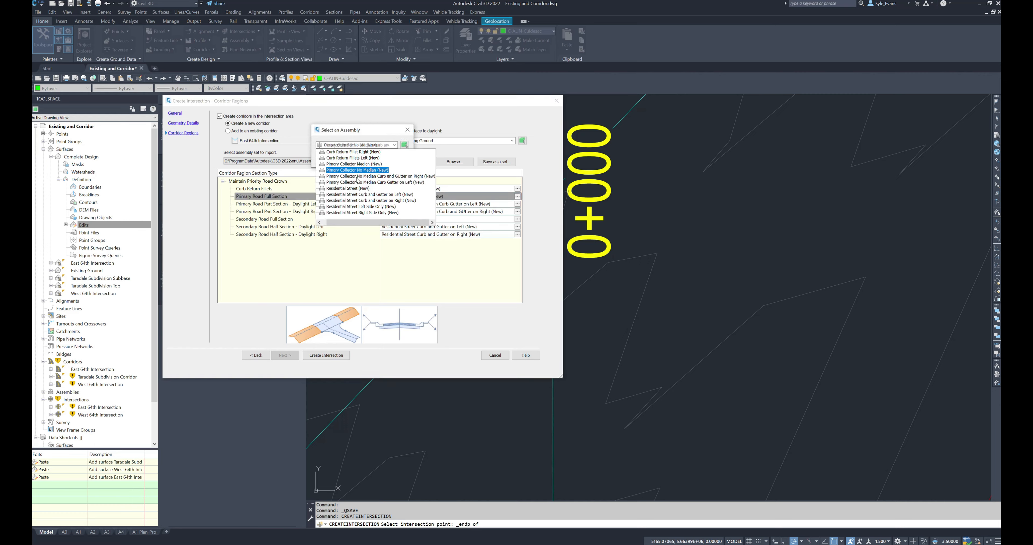
pyautogui.click(359, 189)
pyautogui.click(327, 159)
# Assign the Residential Street Curb and Gutter on Left (New) assembly to Primary Road Part Section - Daylight Left
pyautogui.click(517, 205)
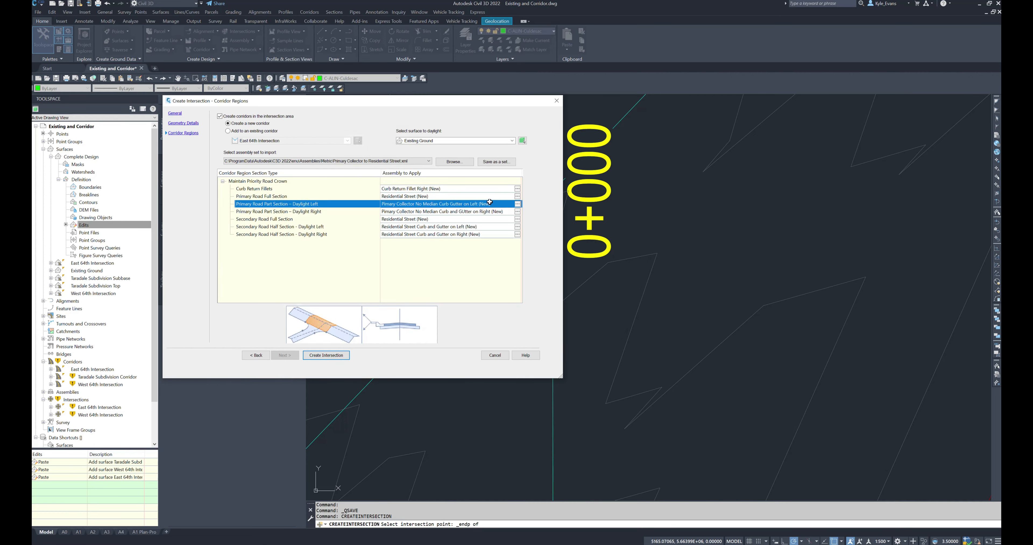
pyautogui.click(517, 204)
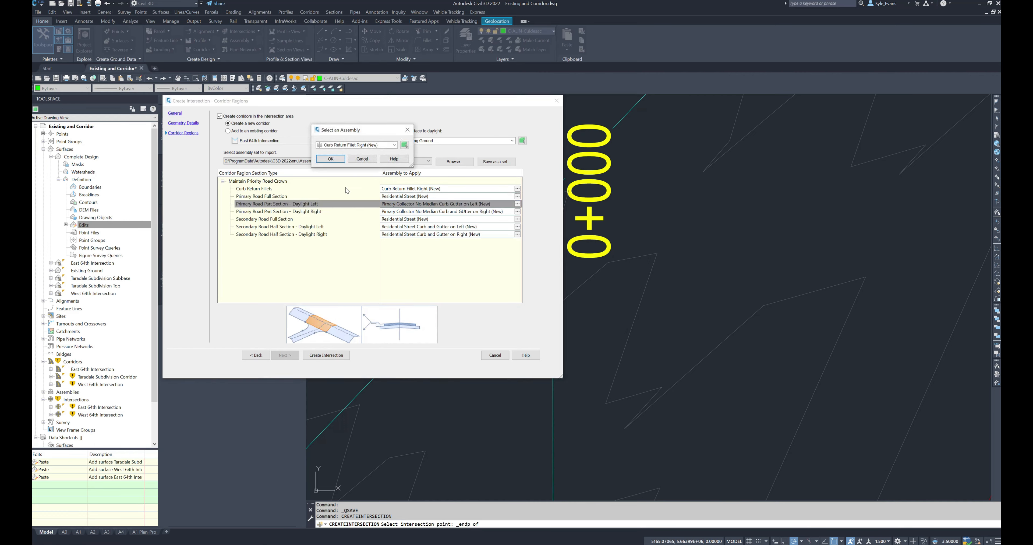
pyautogui.click(346, 146)
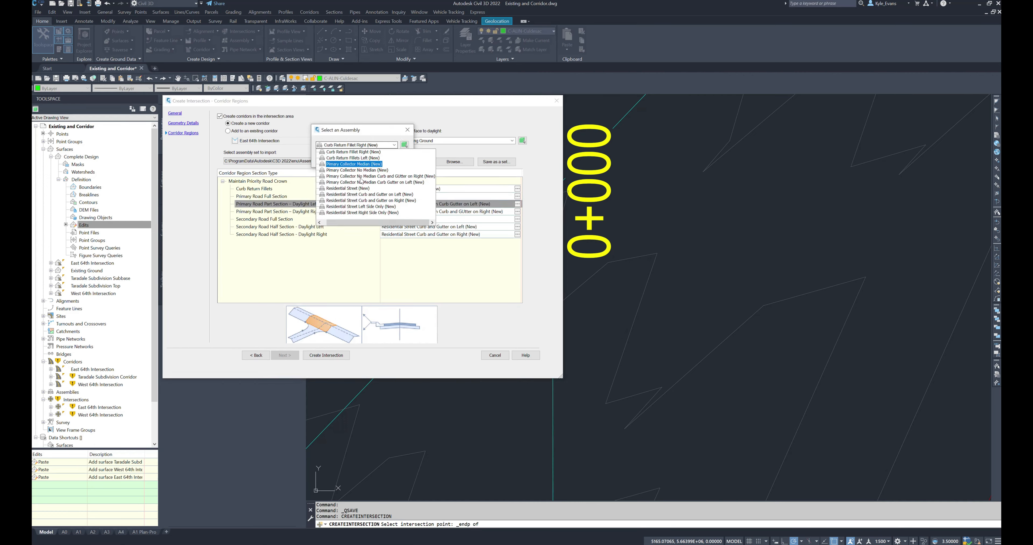
pyautogui.click(371, 195)
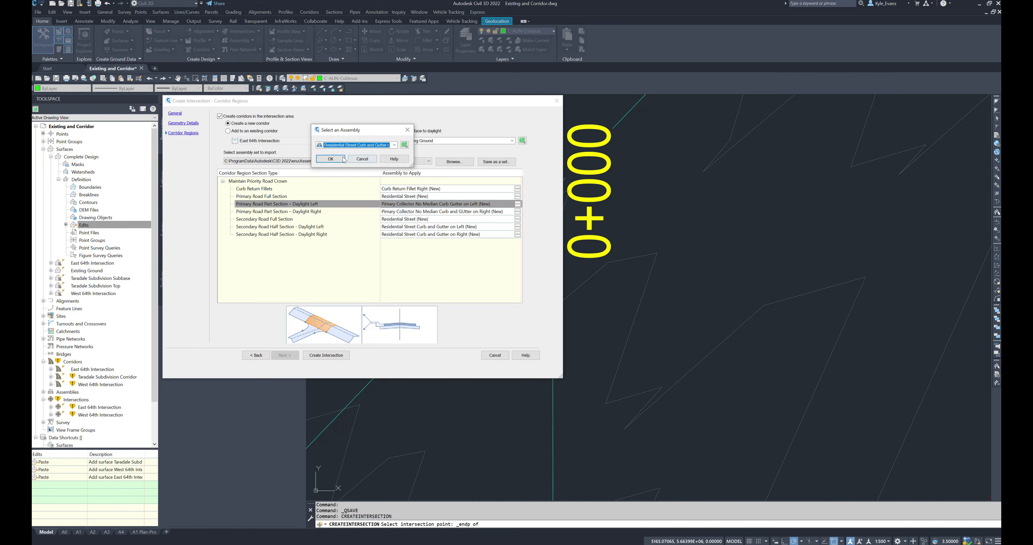
pyautogui.click(327, 159)
# Assign the Residential Street Curb and Gutter on Right (New) assembly to Primary Road Part Section - Daylight Right
pyautogui.click(517, 211)
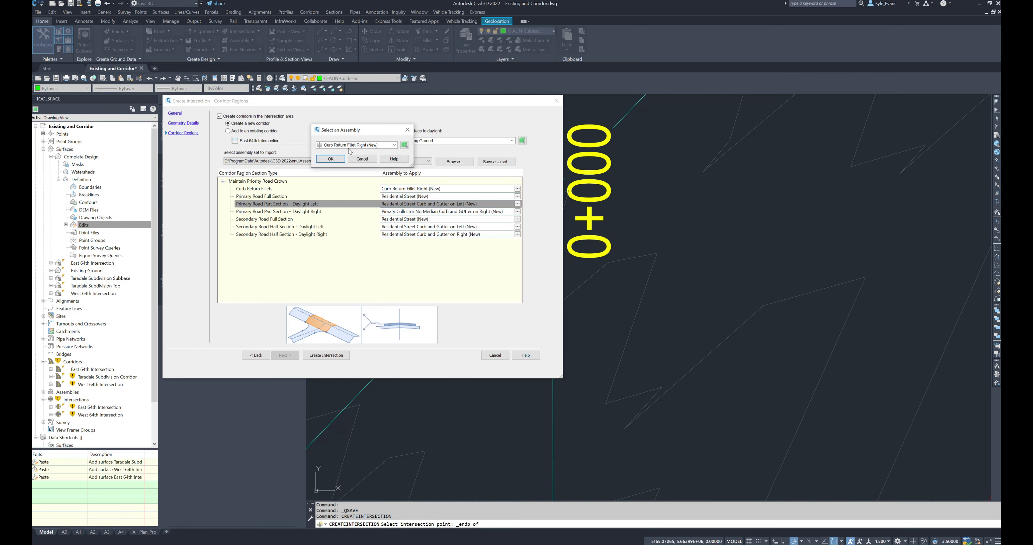
pyautogui.click(353, 145)
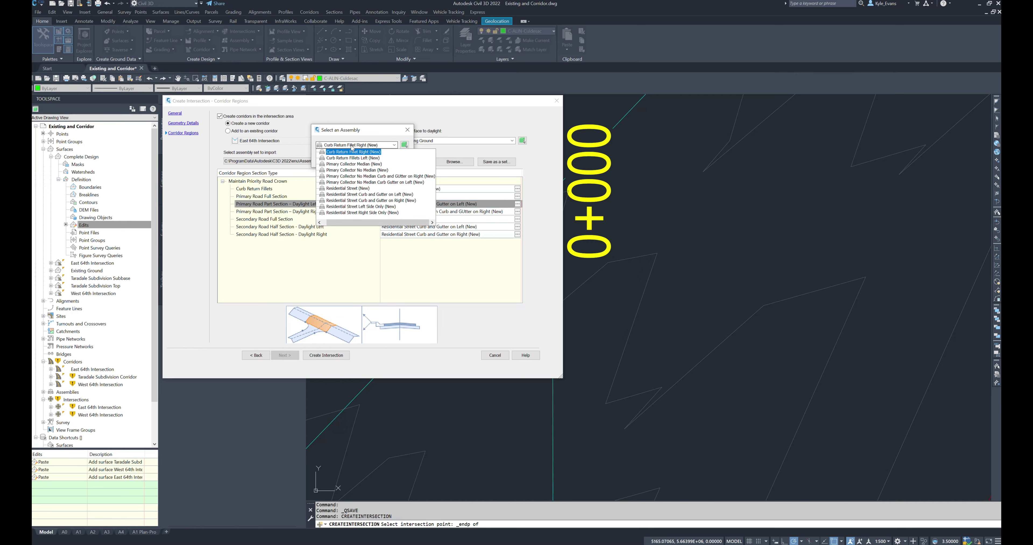
pyautogui.click(363, 200)
pyautogui.click(327, 158)
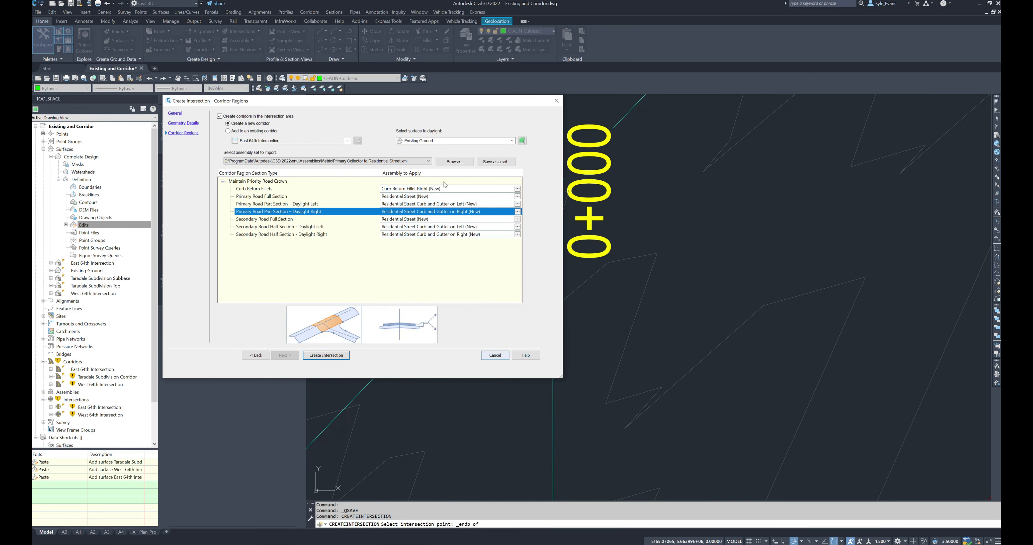
# Save the assembly set as Residential to Residential and create the intersection
pyautogui.click(504, 163)
pyautogui.write('Residential to Residential')
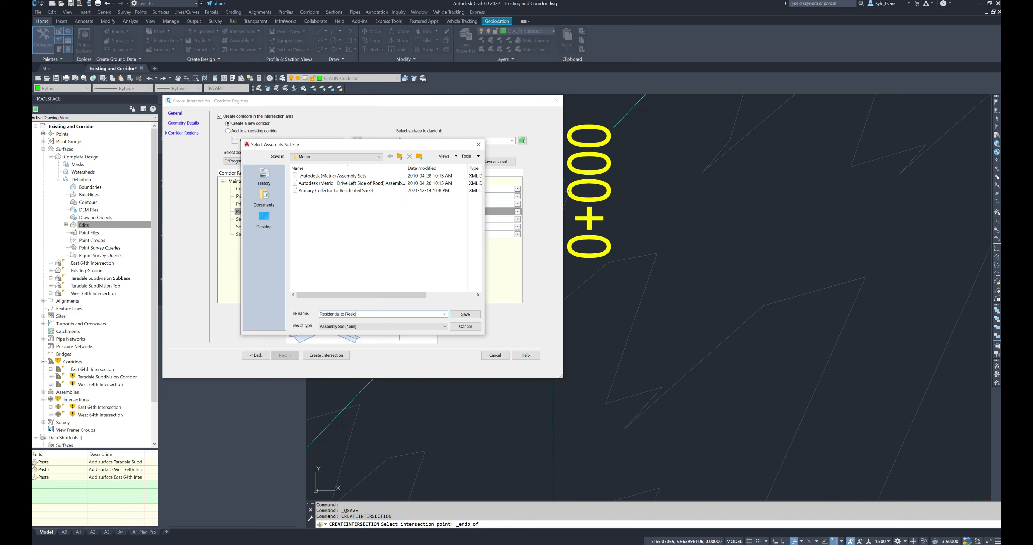
pyautogui.click(466, 315)
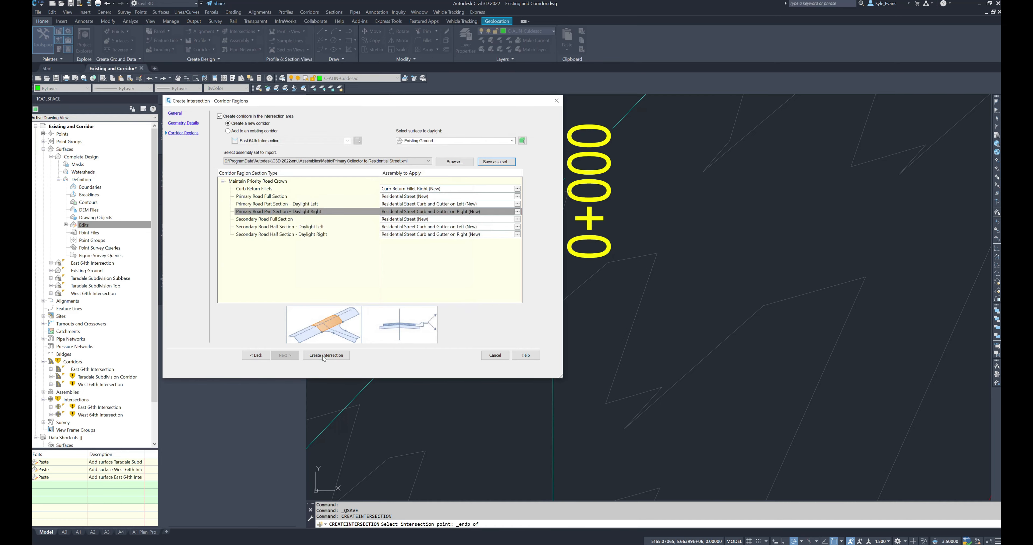
pyautogui.click(326, 355)
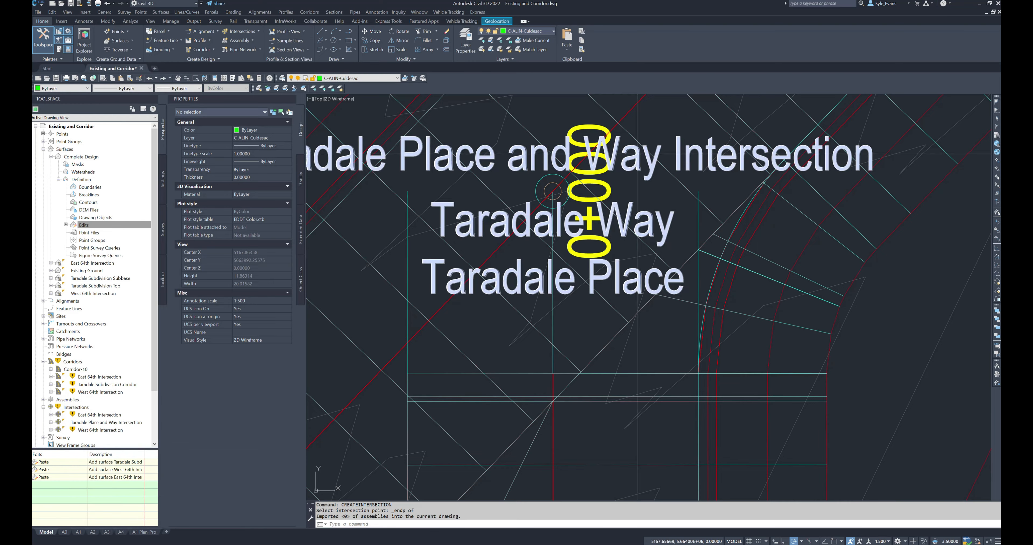
# Examine the new intersection corridor's regions and curb return where Taradale Place meets Taradale Way
pyautogui.scroll(-4, 575, 338)
pyautogui.scroll(-8, 578, 405)
pyautogui.moveTo(579, 413); pyautogui.dragTo(550, 260, button='middle')
pyautogui.scroll(4, 551, 259)
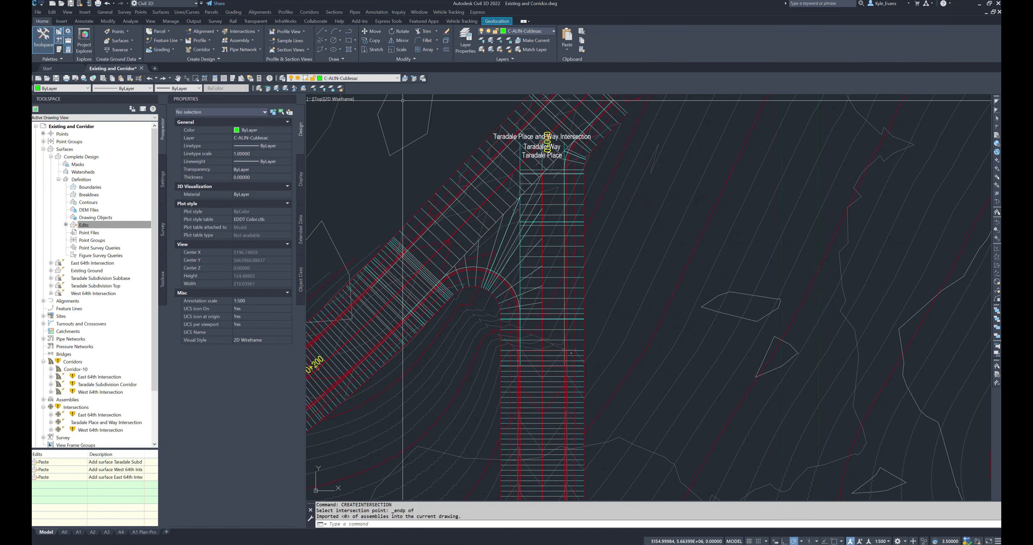
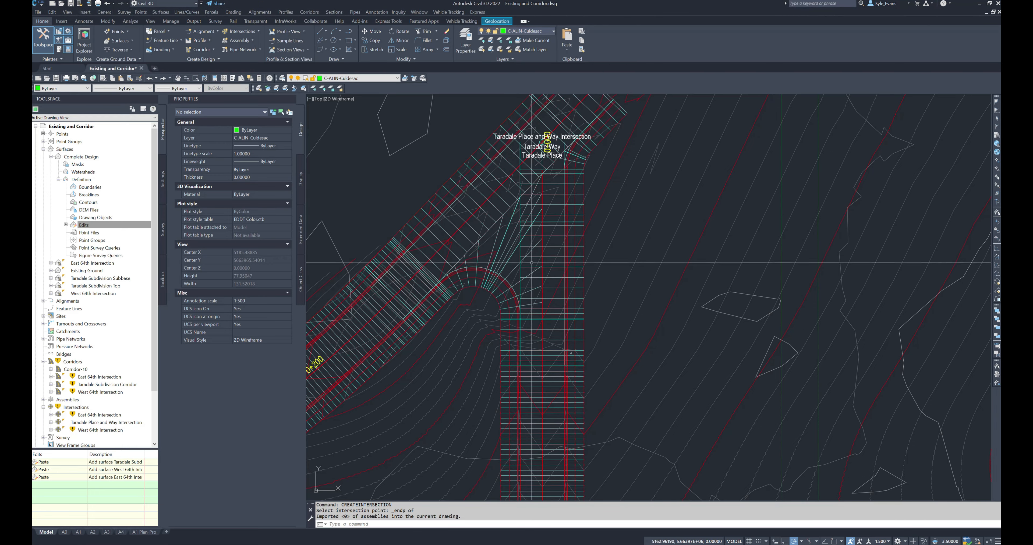
pyautogui.moveTo(526, 189); pyautogui.dragTo(515, 288, button='middle')
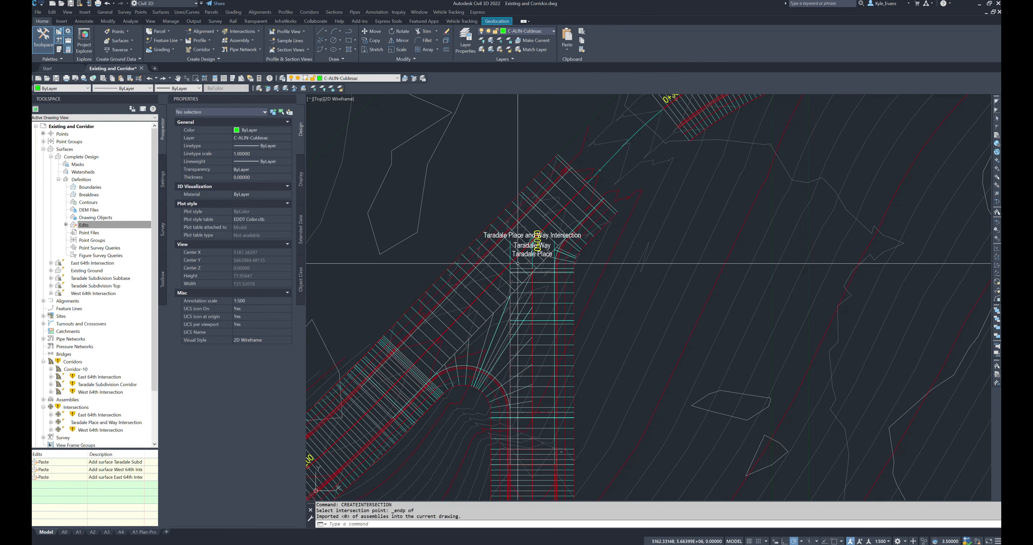
pyautogui.moveTo(509, 363); pyautogui.dragTo(518, 308, button='middle')
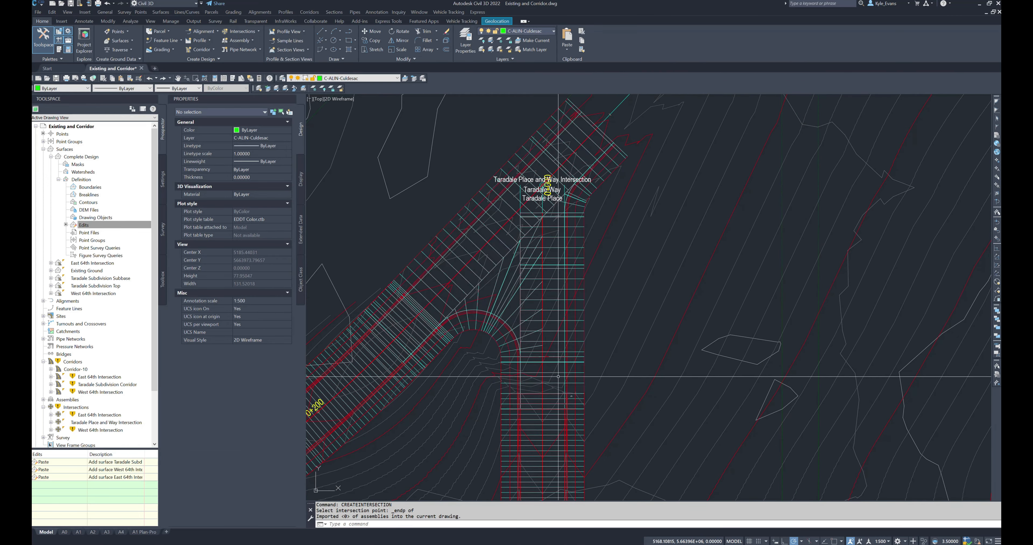
pyautogui.scroll(2, 512, 332)
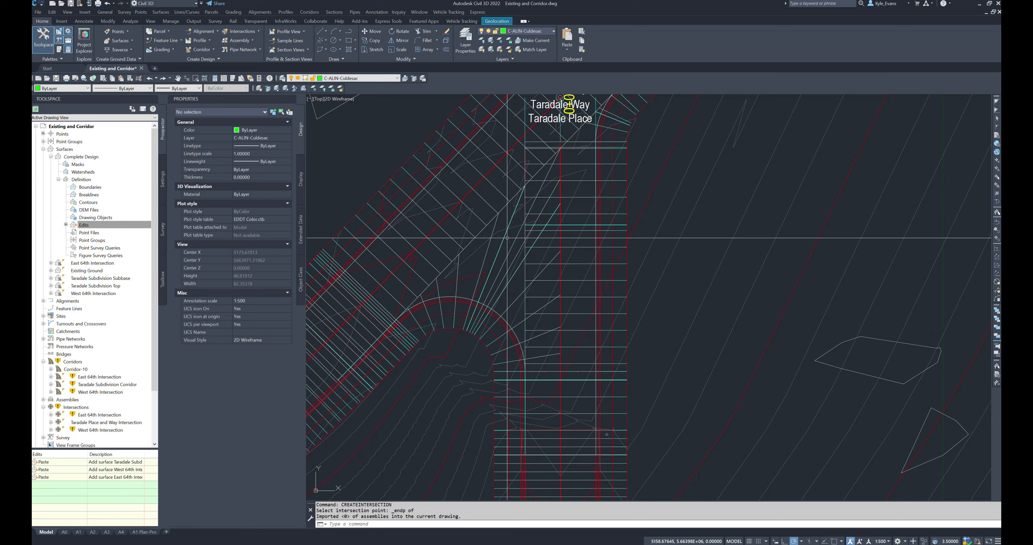
pyautogui.moveTo(507, 238)
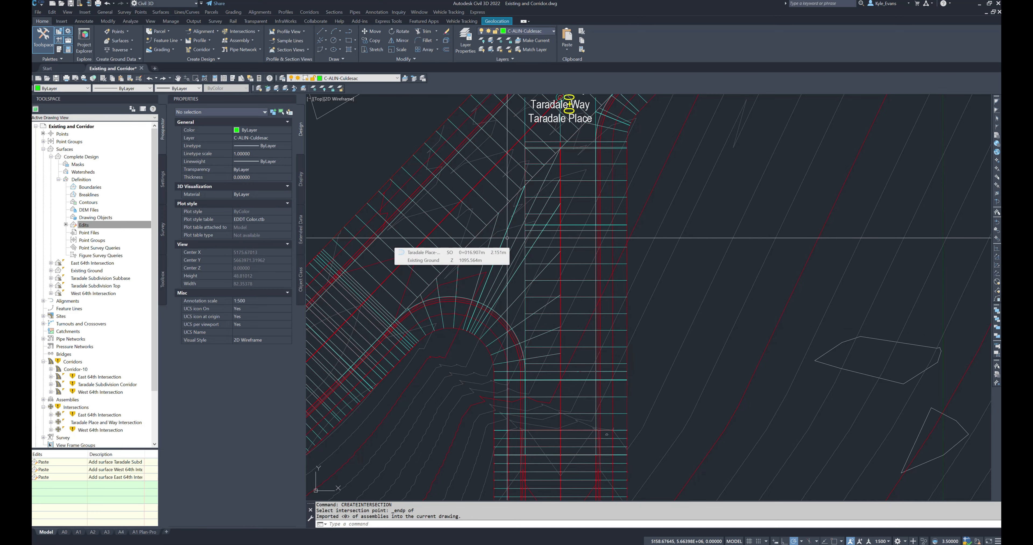
pyautogui.click(577, 264)
pyautogui.scroll(-5, 577, 264)
pyautogui.scroll(-1, 585, 299)
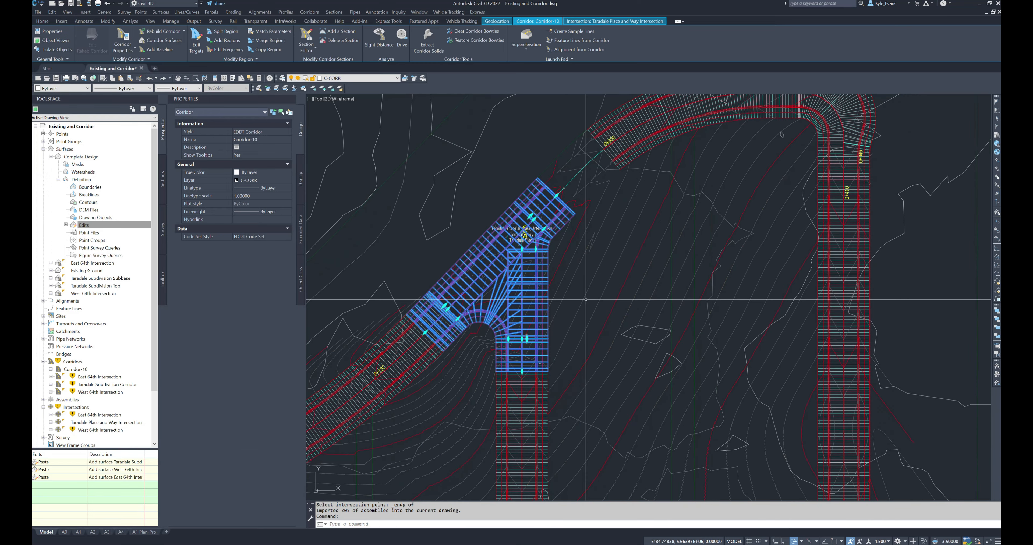
pyautogui.moveTo(585, 300)
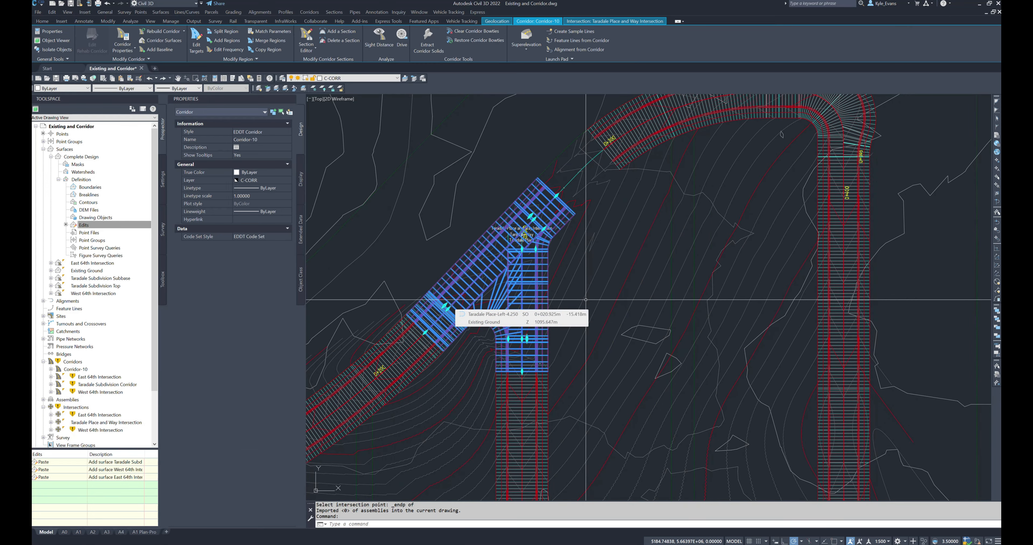
pyautogui.scroll(2, 586, 299)
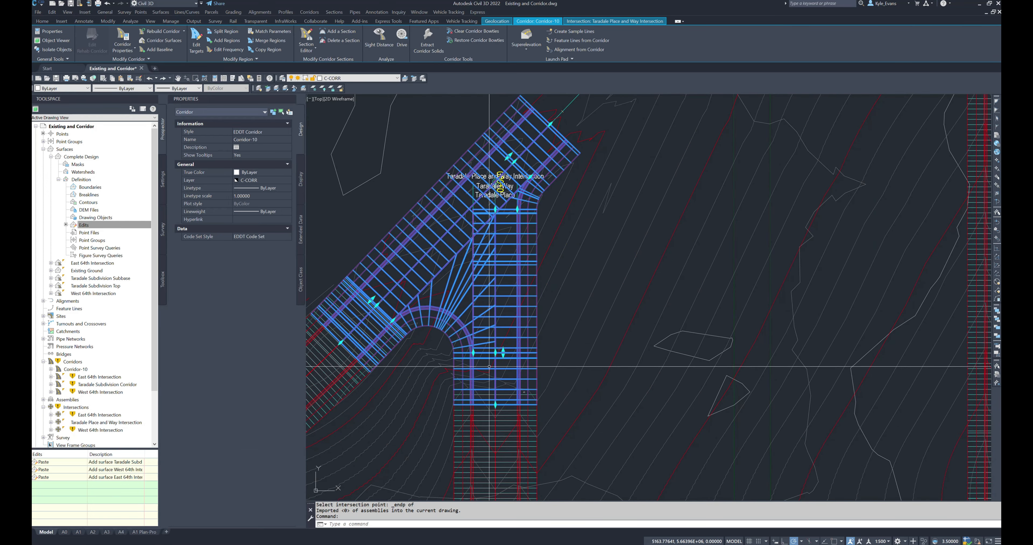
pyautogui.click(469, 202)
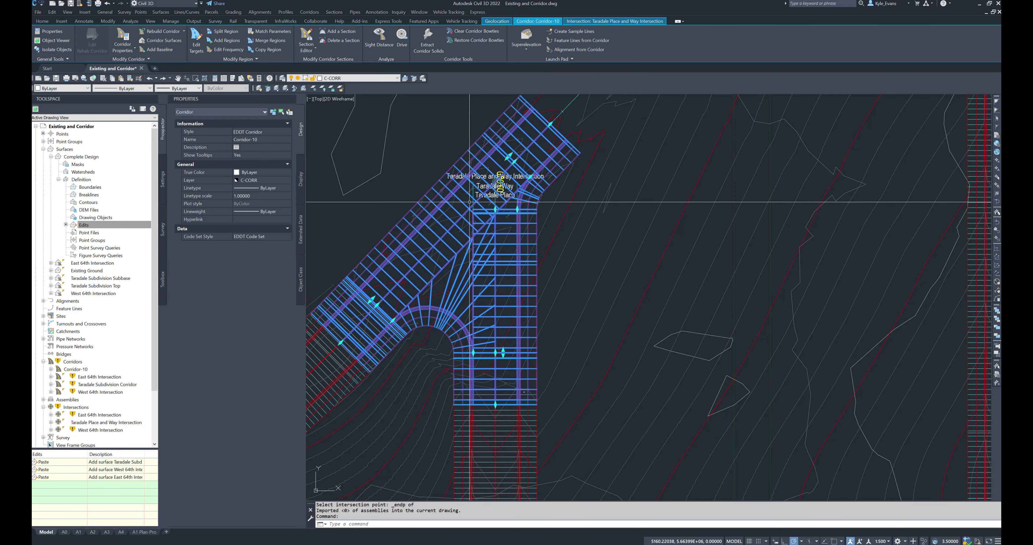
pyautogui.click(503, 377)
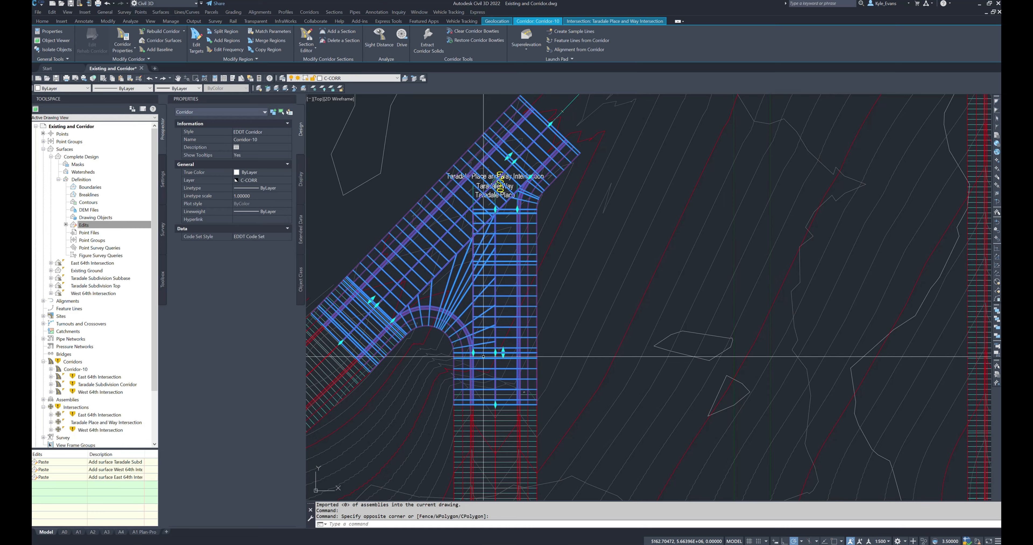
pyautogui.press('Escape')
# Inspect the one-sided residential street assemblies, checking the Residential Street Right Side Only (New) assembly
pyautogui.scroll(-6, 494, 295)
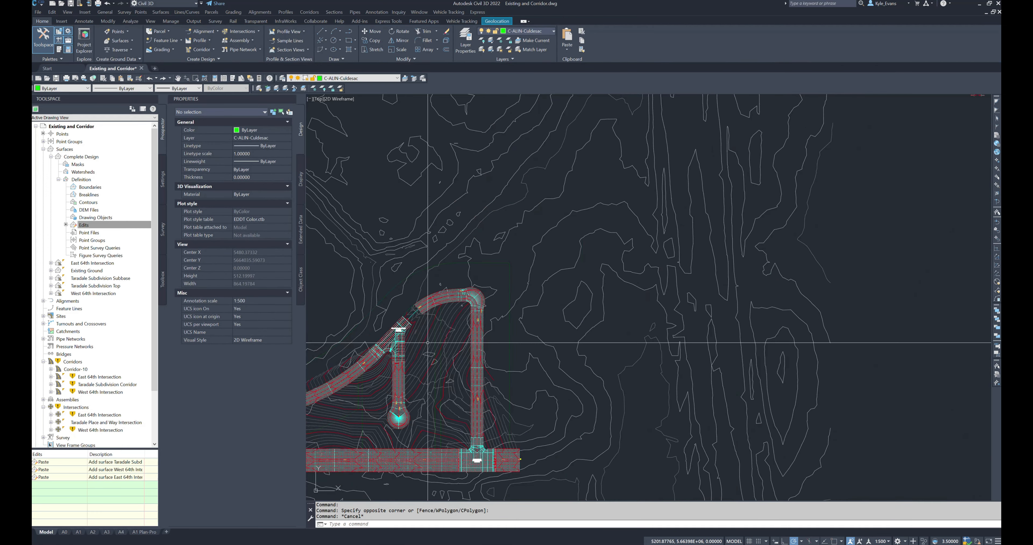
pyautogui.scroll(3, 408, 349)
pyautogui.scroll(-5, 417, 373)
pyautogui.moveTo(640, 331); pyautogui.dragTo(458, 246, button='middle')
pyautogui.scroll(15, 474, 247)
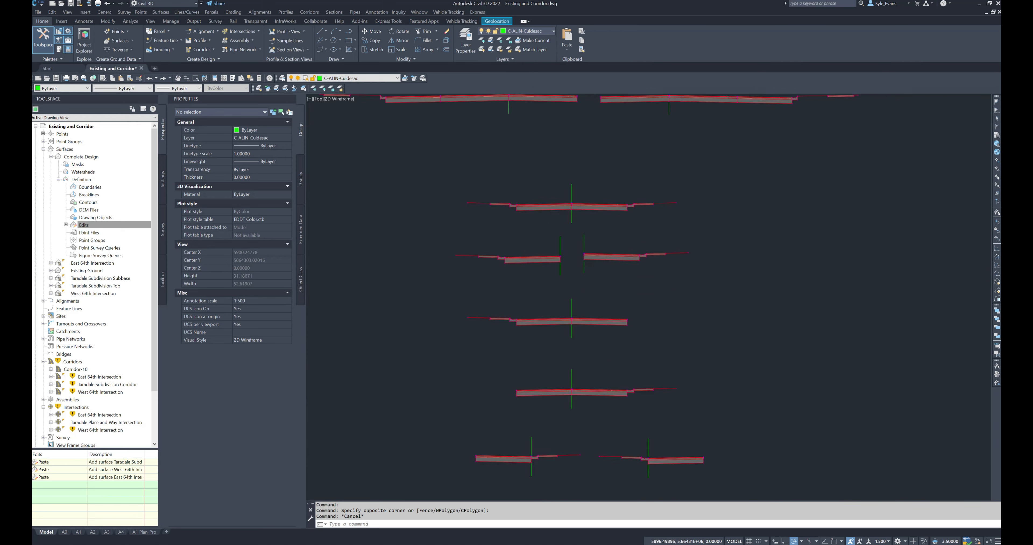
pyautogui.click(560, 295)
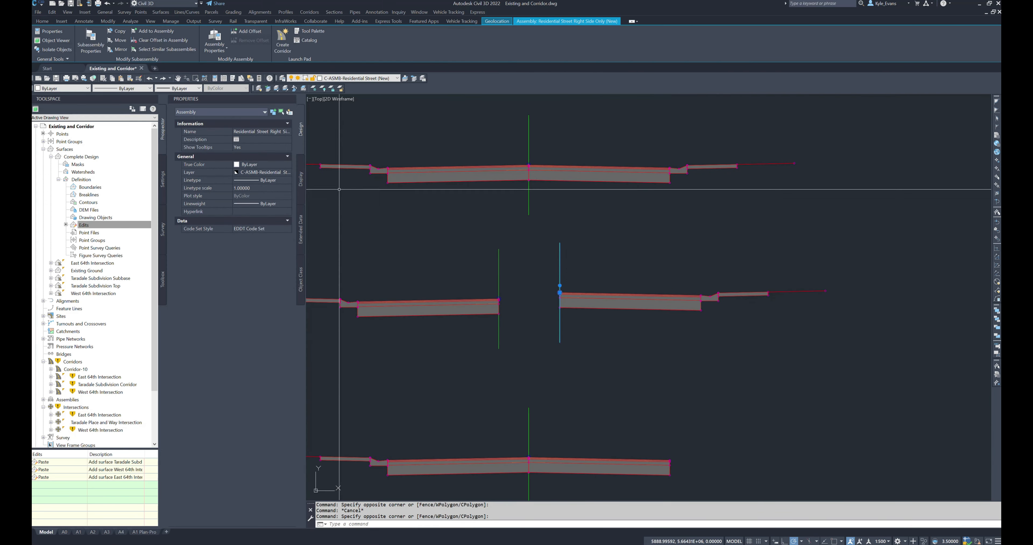
pyautogui.scroll(-10, 475, 340)
pyautogui.press('Escape')
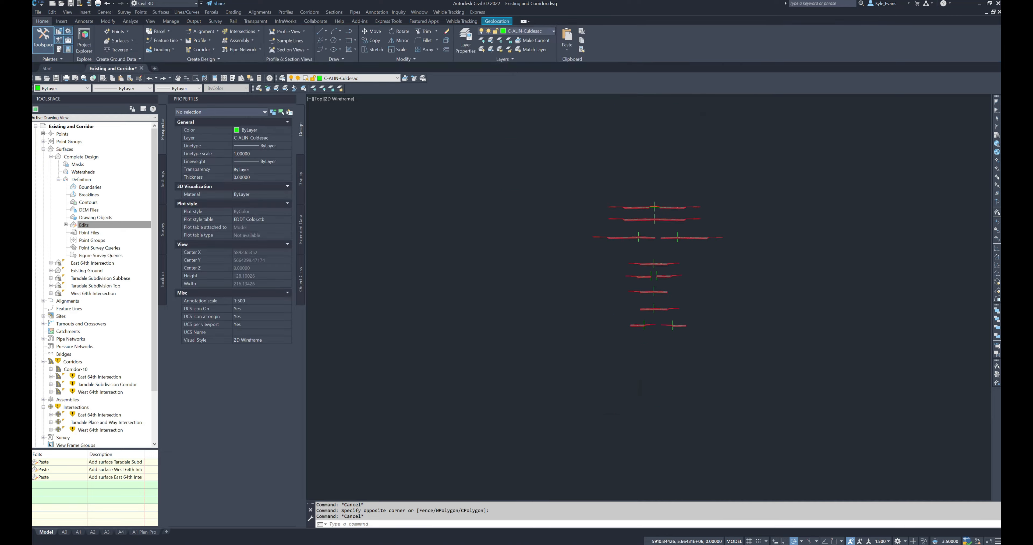
# Open the corridor properties of the new Taradale Place and Way intersection corridor
pyautogui.scroll(-4, 475, 340)
pyautogui.scroll(5, 530, 287)
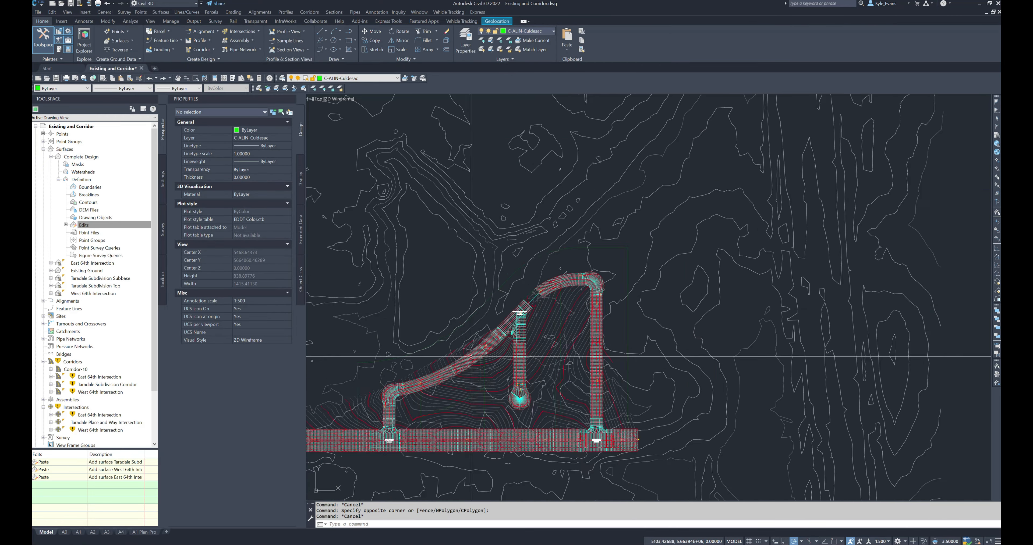
pyautogui.moveTo(553, 219); pyautogui.dragTo(527, 168, button='middle')
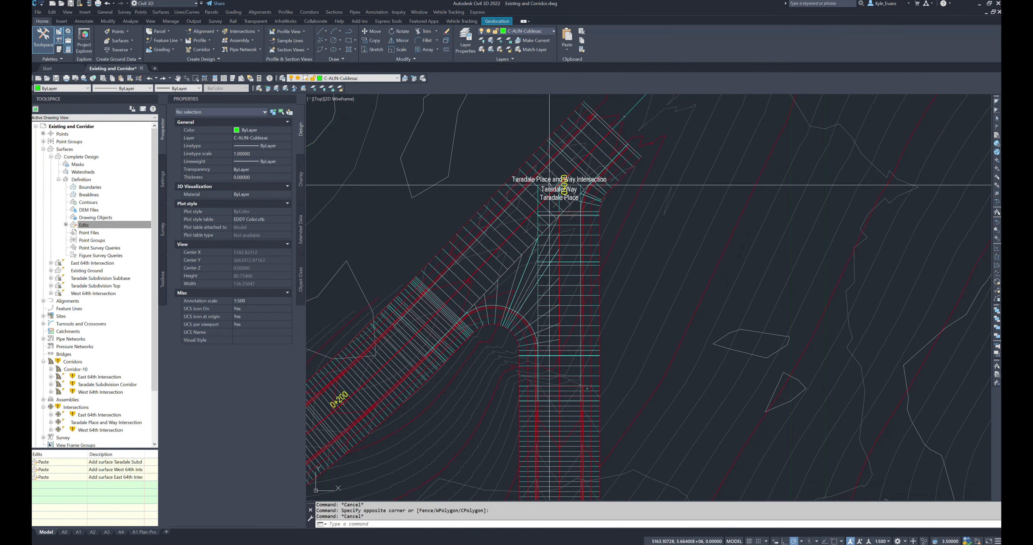
pyautogui.scroll(5, 556, 194)
pyautogui.scroll(-5, 572, 164)
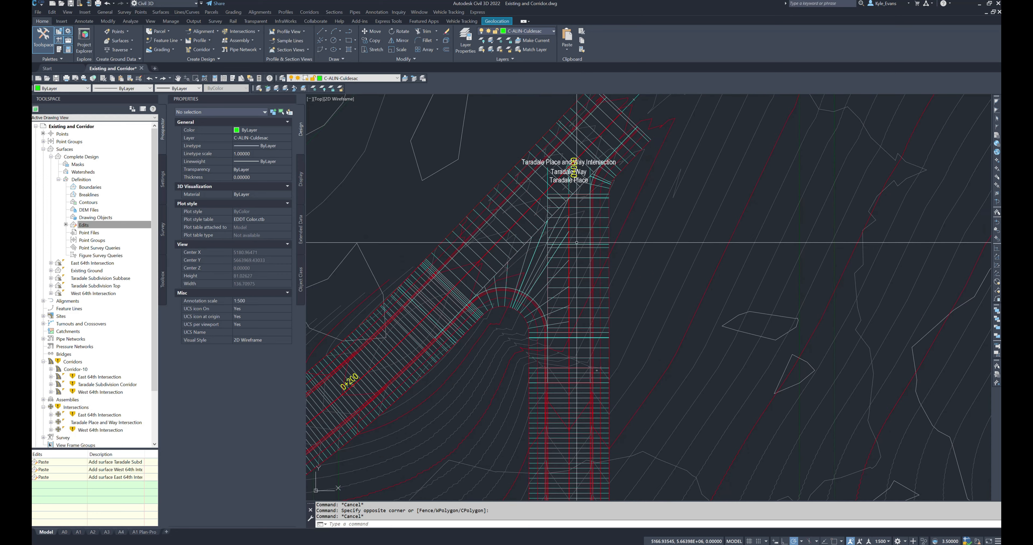
pyautogui.click(590, 226)
pyautogui.click(583, 226)
pyautogui.click(661, 417)
pyautogui.rightClick(660, 414)
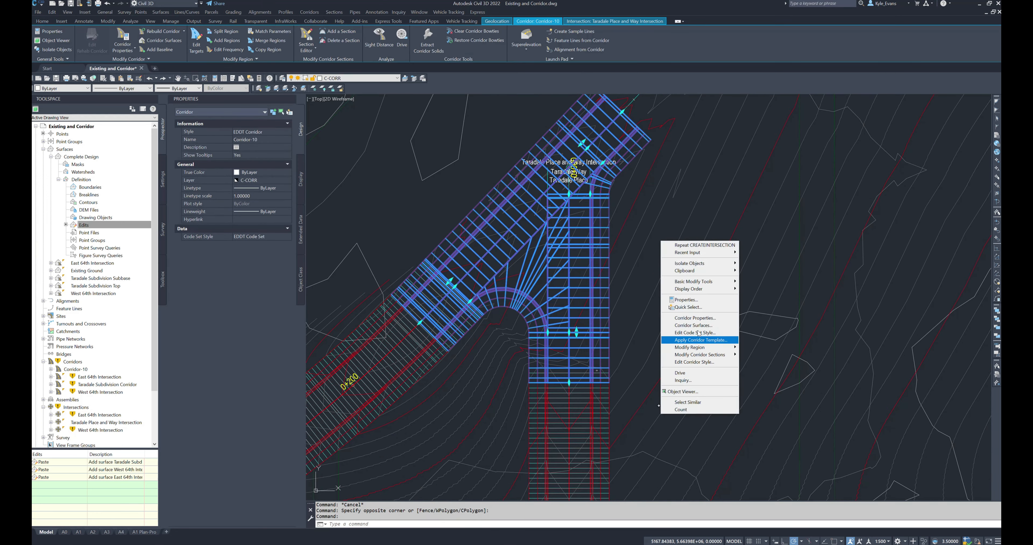
pyautogui.click(696, 318)
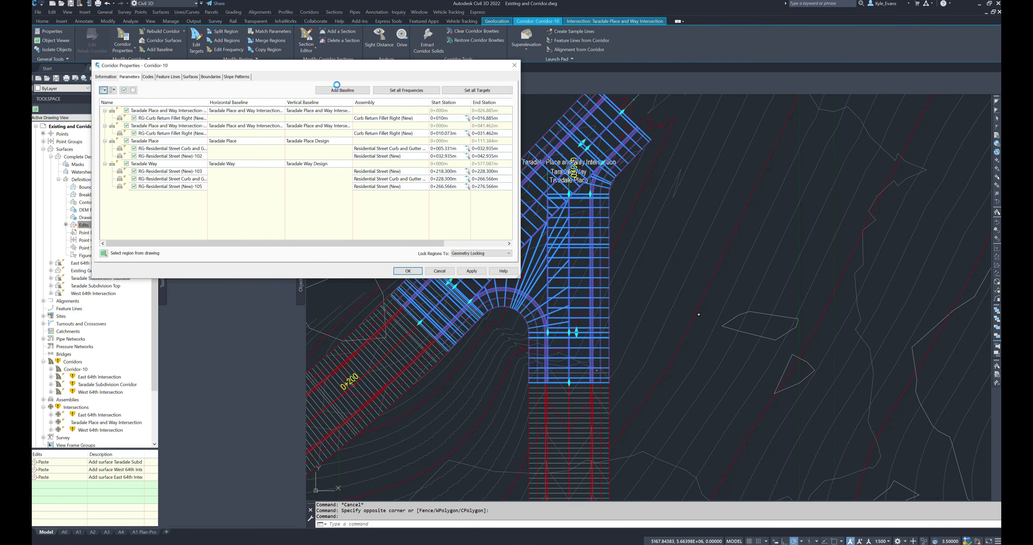
# Assign the Residential Street Left Side Only (New) assembly to the first region of the Taradale Place baseline, starting at 0+005.331m
pyautogui.click(157, 172)
pyautogui.click(158, 179)
pyautogui.click(167, 148)
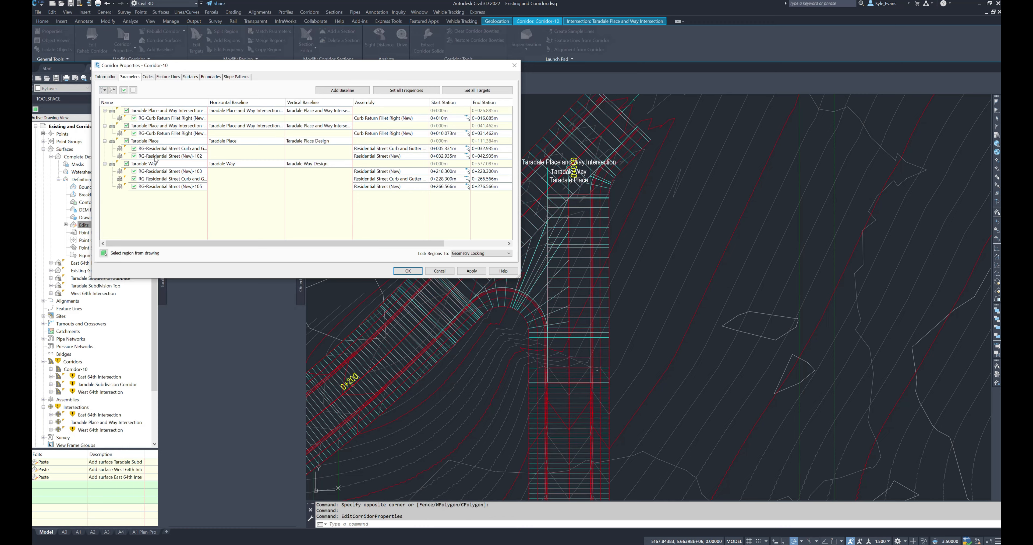
pyautogui.click(400, 148)
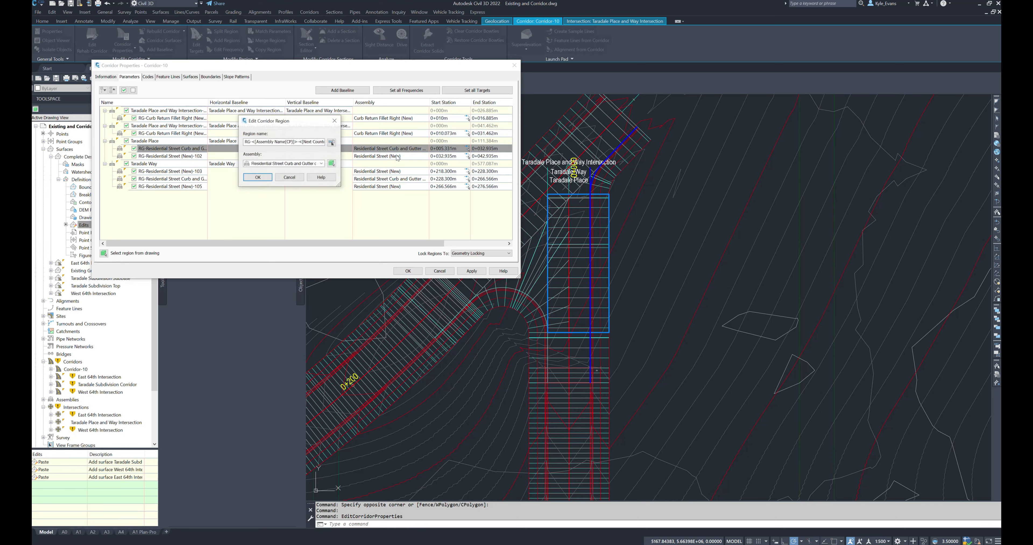
pyautogui.click(290, 165)
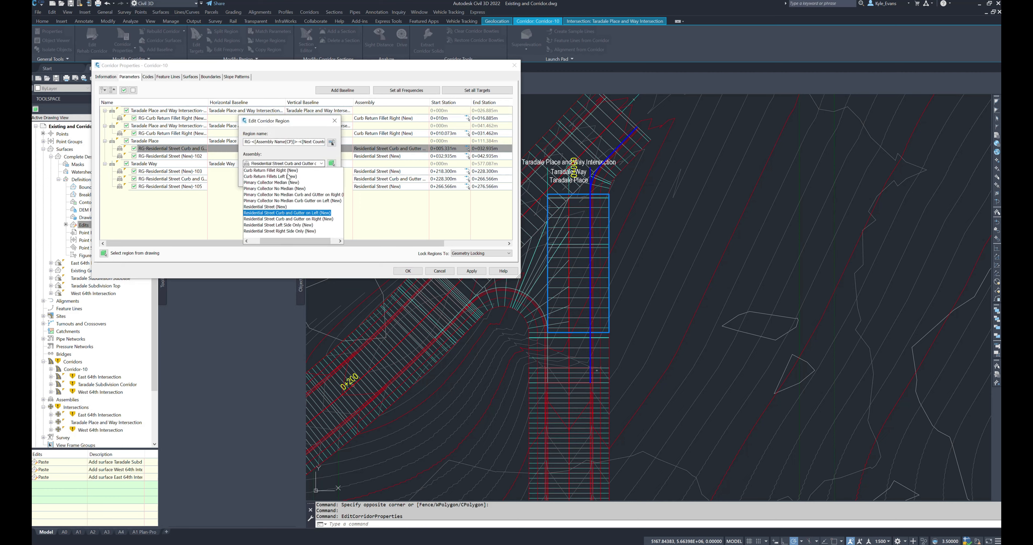
pyautogui.click(273, 231)
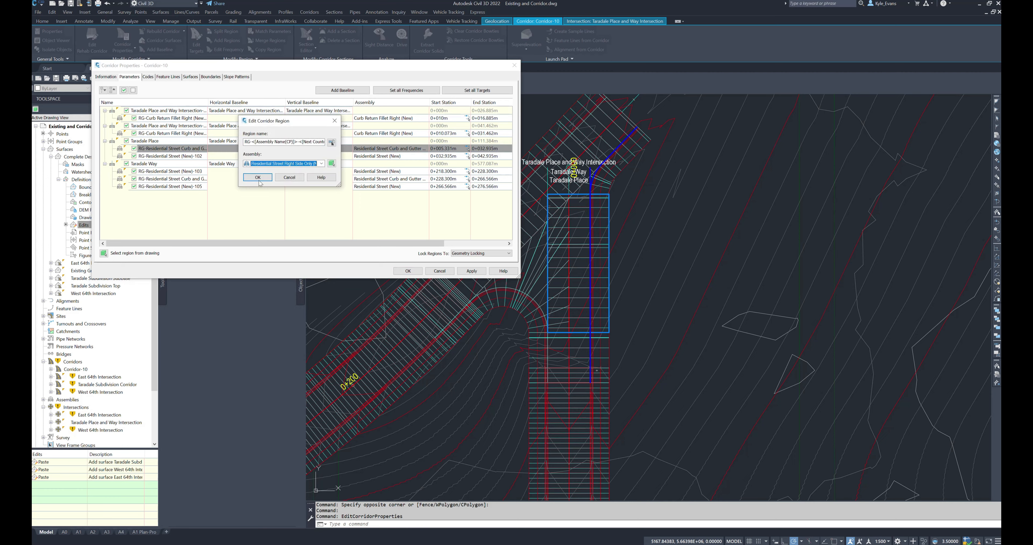
pyautogui.click(279, 165)
pyautogui.click(272, 224)
pyautogui.click(257, 177)
# Apply the changed region assembly, rebuild the intersection corridor and close its properties
pyautogui.click(473, 271)
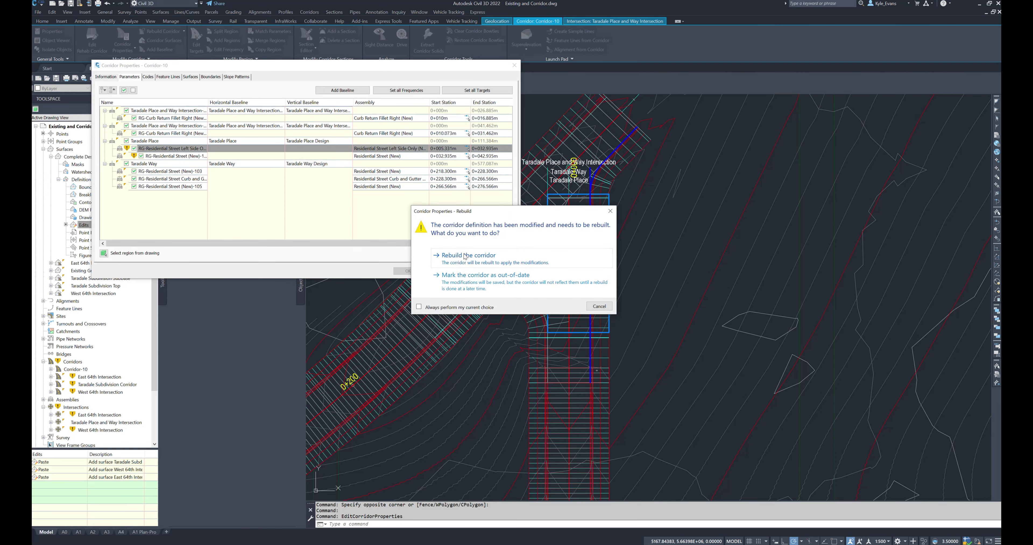
pyautogui.click(465, 257)
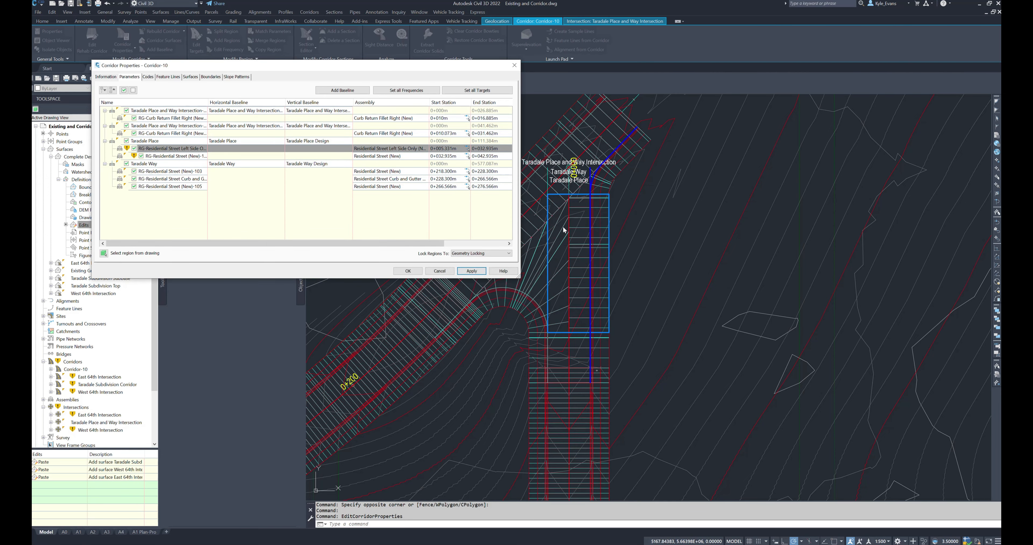
pyautogui.click(408, 270)
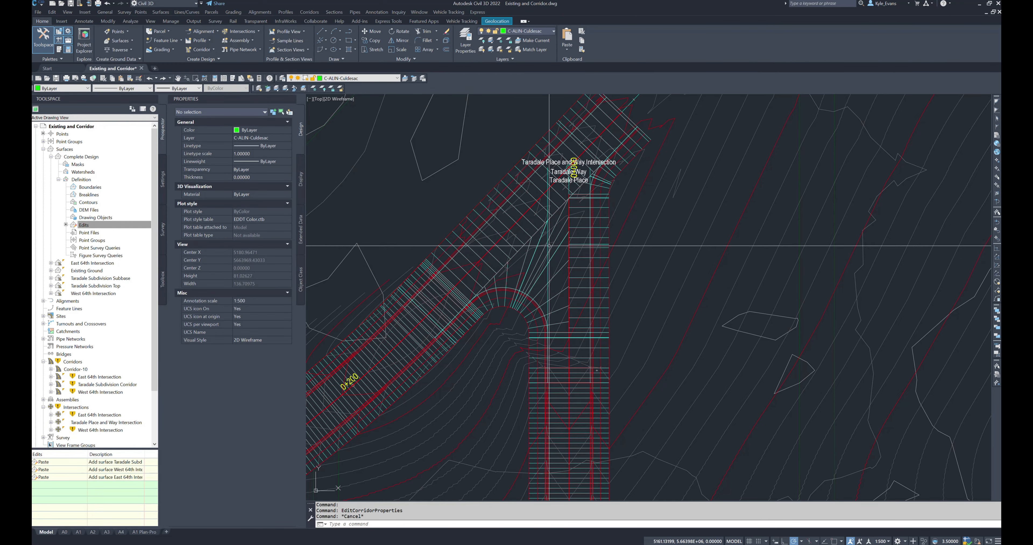
pyautogui.press('Escape')
# Examine the rebuilt Taradale Place region and the curb return fillet where it meets Taradale Way
pyautogui.scroll(5, 550, 251)
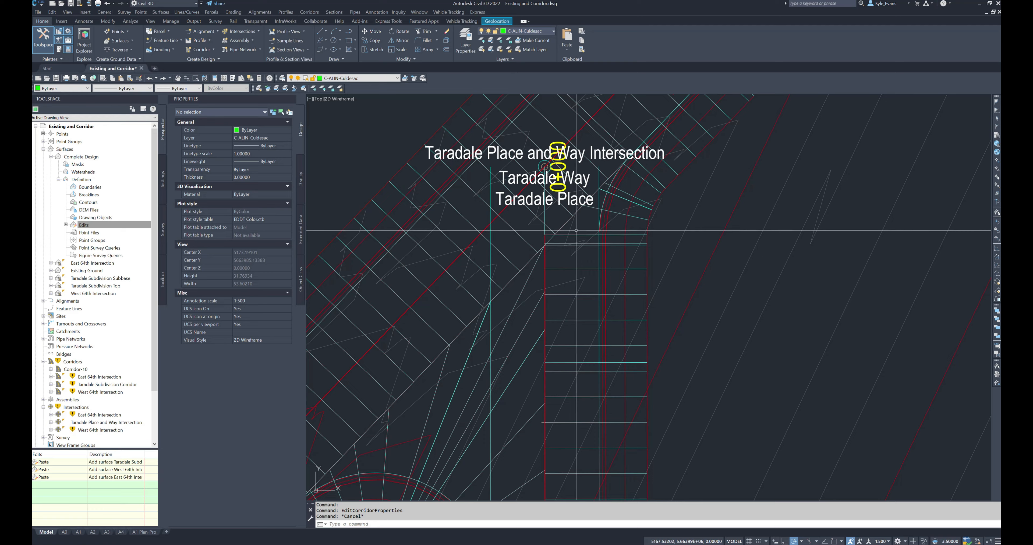
pyautogui.click(578, 235)
pyautogui.scroll(2, 549, 242)
pyautogui.scroll(-4, 549, 242)
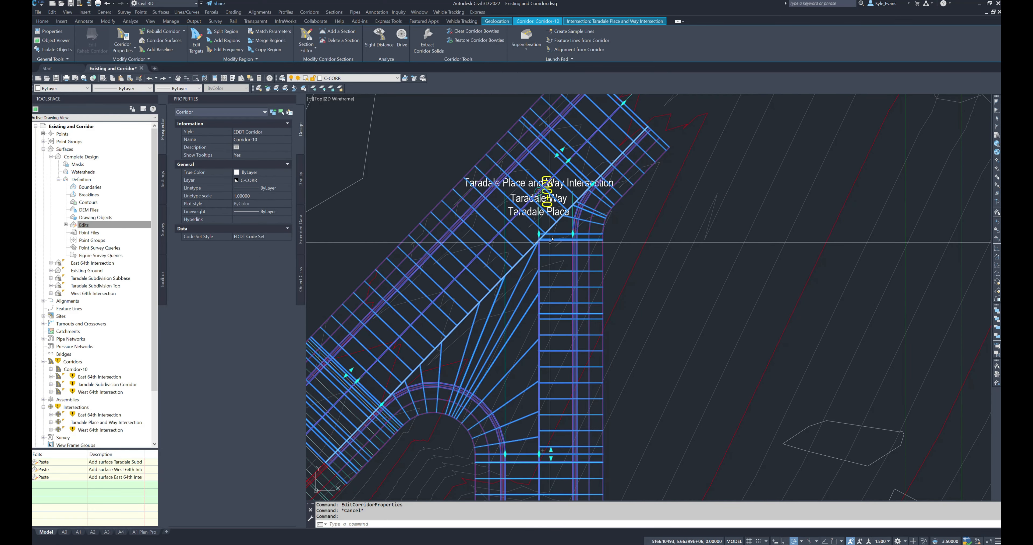
pyautogui.moveTo(546, 286); pyautogui.dragTo(552, 219, button='middle')
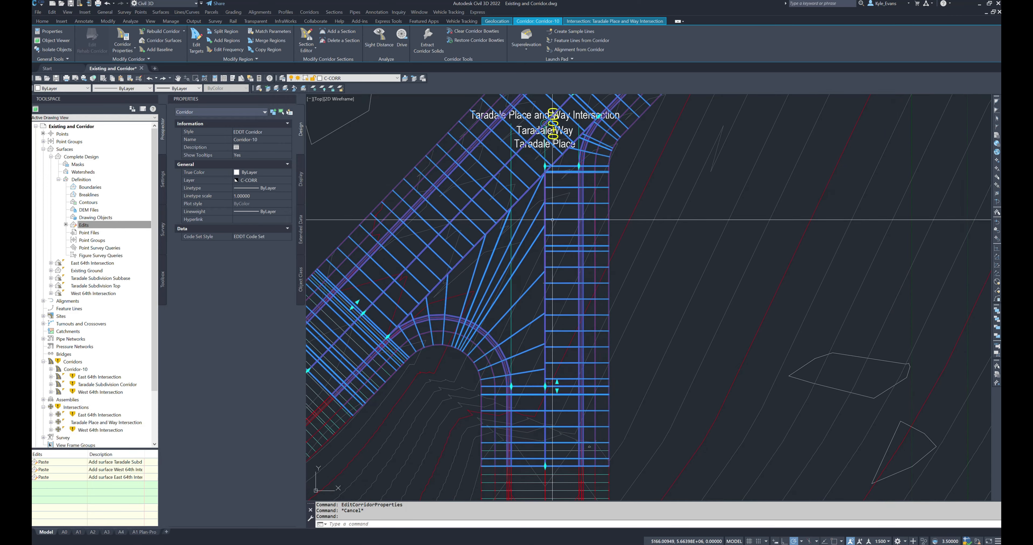
pyautogui.press('Escape')
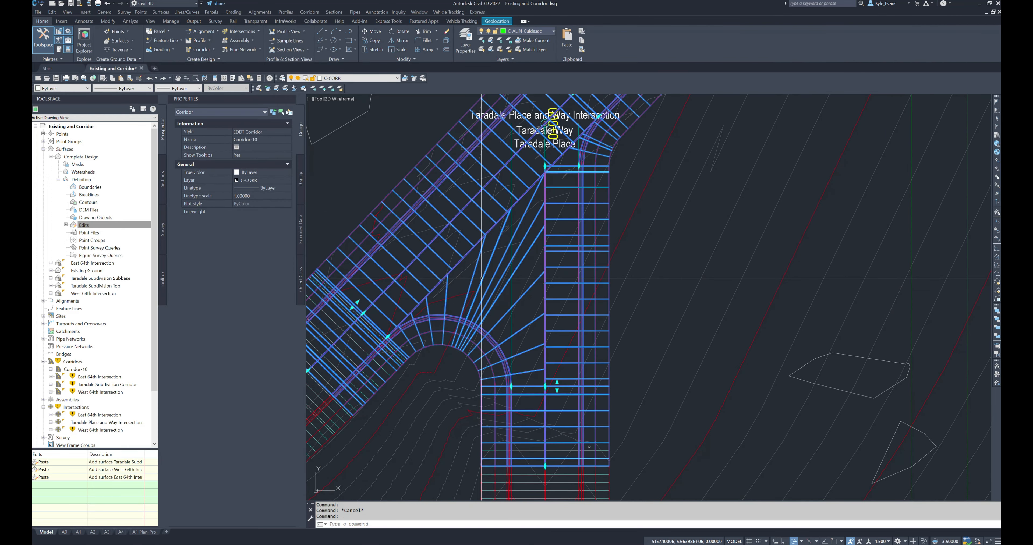
# Set the assembly frequency of all regions in the intersection corridor to 1 m along tangents, curves and spirals
pyautogui.rightClick(491, 286)
pyautogui.click(522, 365)
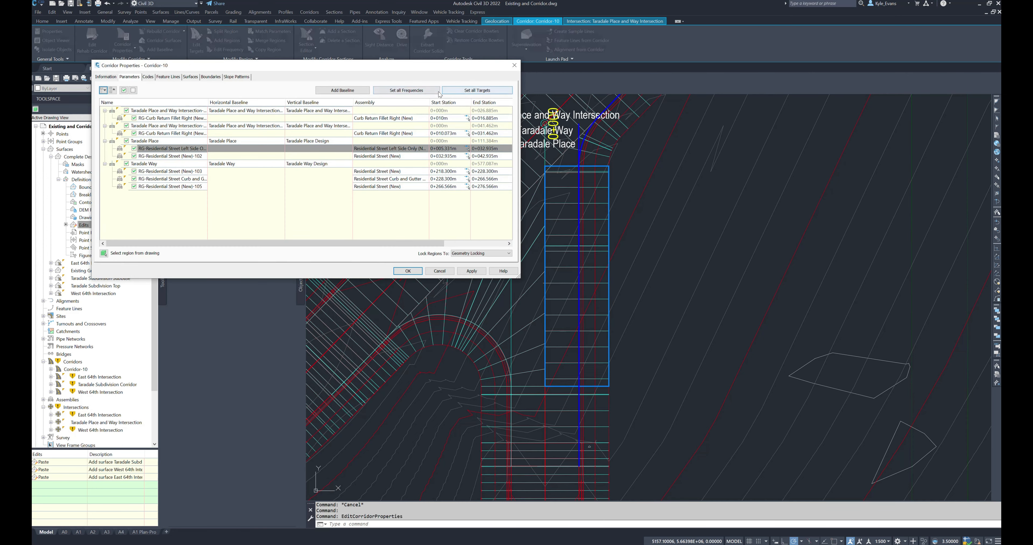
pyautogui.click(404, 91)
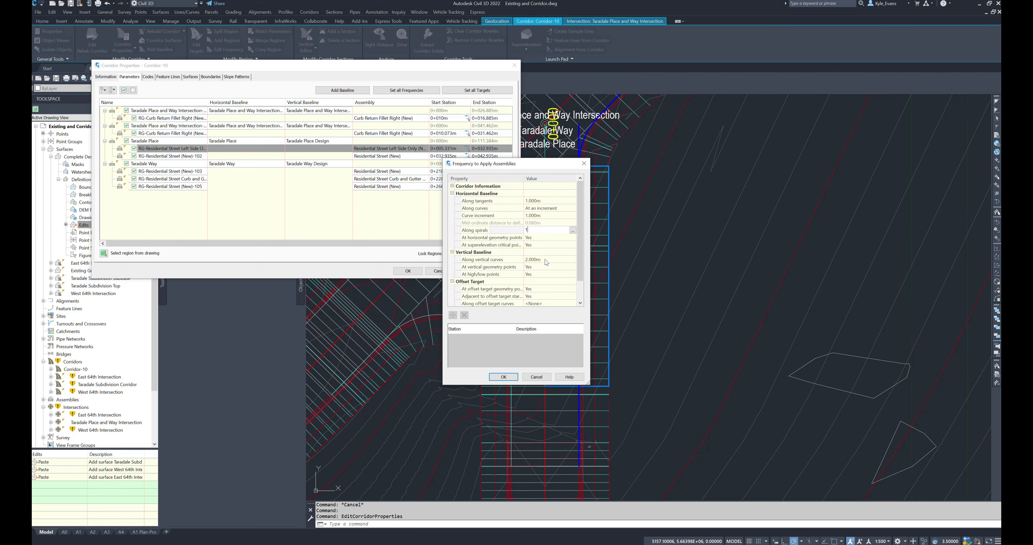
pyautogui.click(512, 378)
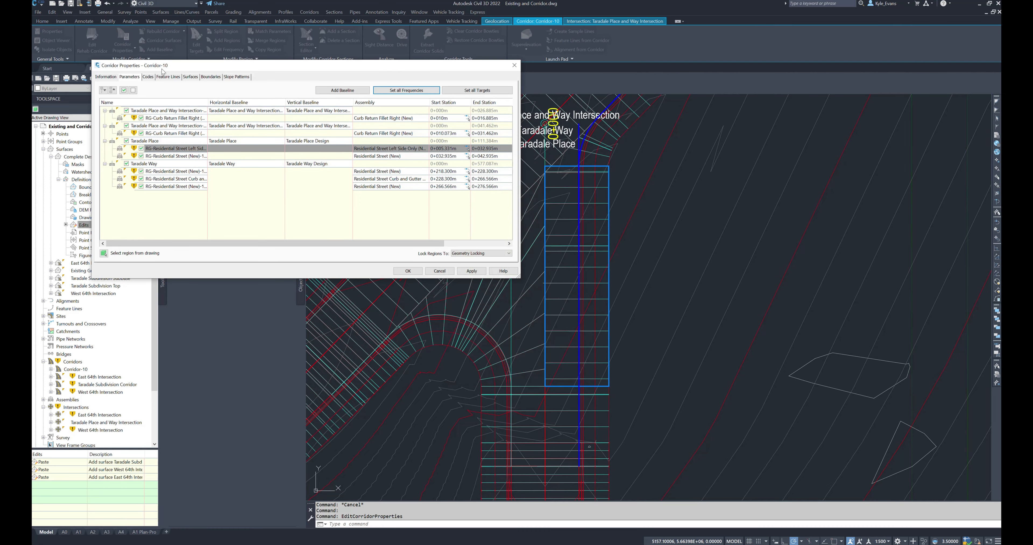
# Create the corridor surface Taradale Way Place Intersection from the Top links and rebuild the corridor
pyautogui.click(191, 78)
pyautogui.click(104, 101)
pyautogui.click(353, 102)
pyautogui.click(357, 107)
pyautogui.click(490, 101)
pyautogui.click(167, 128)
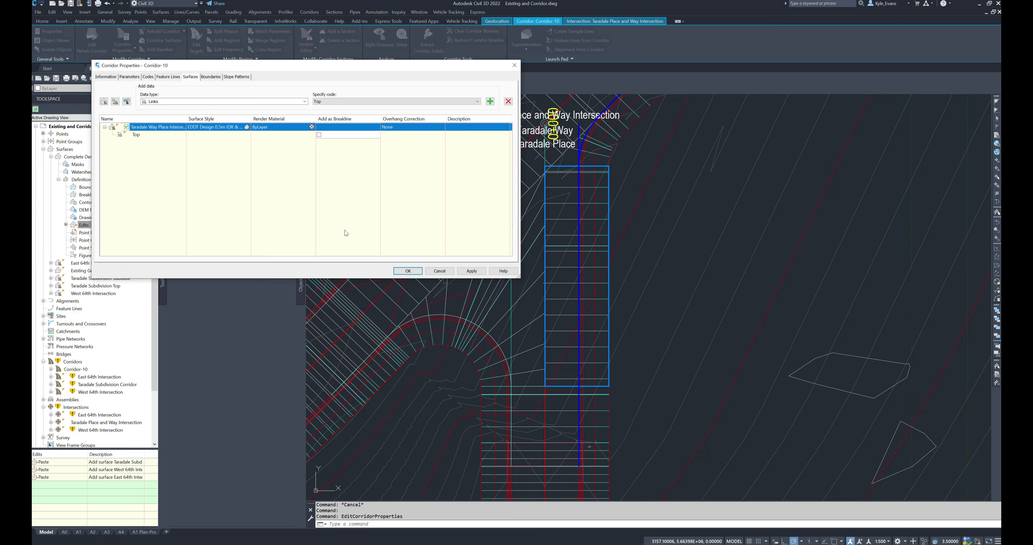
pyautogui.click(408, 271)
pyautogui.click(478, 264)
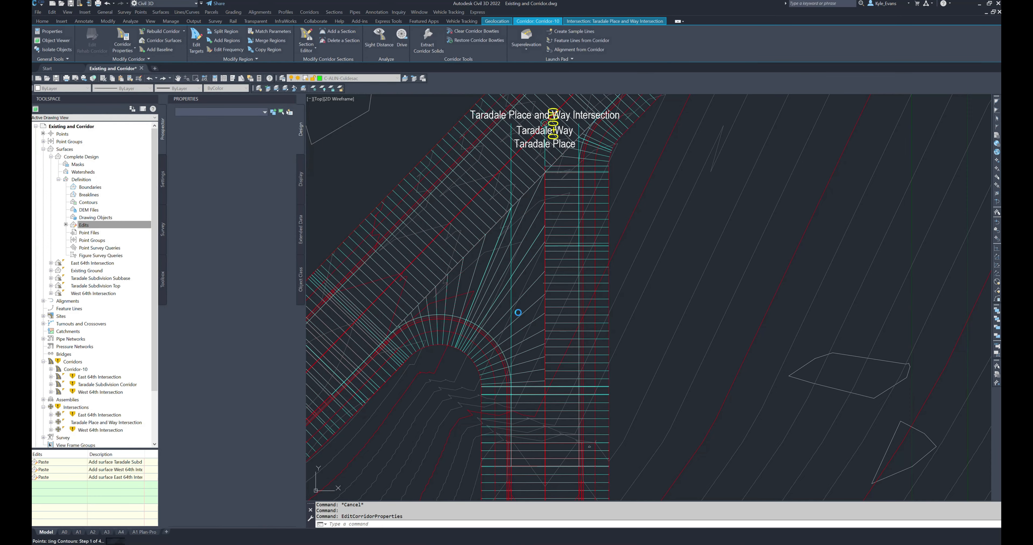
# Inspect the Taradale Way Place Intersection surface in 3D with the Object Viewer, orbiting around the curb return and road edges
pyautogui.moveTo(616, 223); pyautogui.dragTo(605, 281, button='middle')
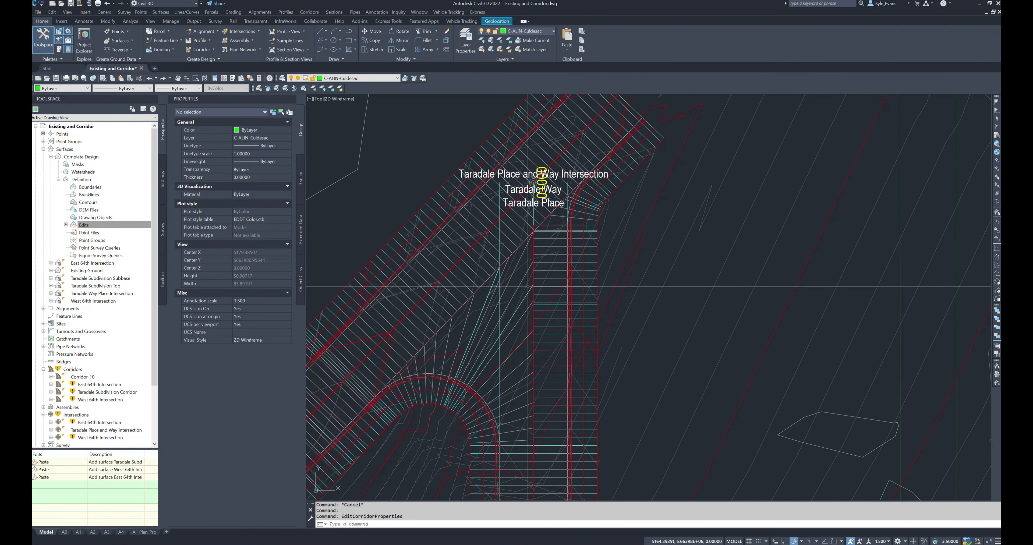
pyautogui.click(524, 265)
pyautogui.press('Escape')
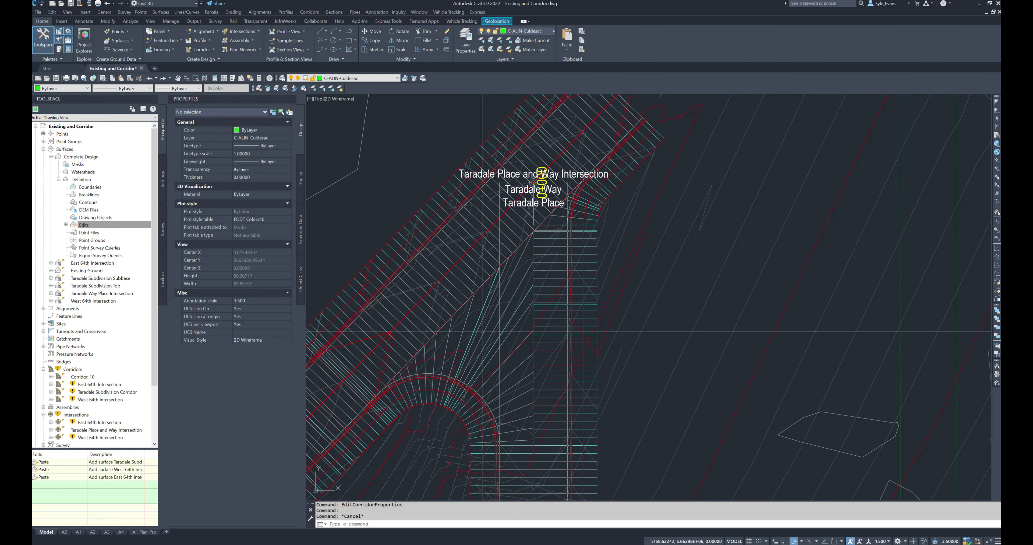
pyautogui.click(512, 333)
pyautogui.rightClick(513, 333)
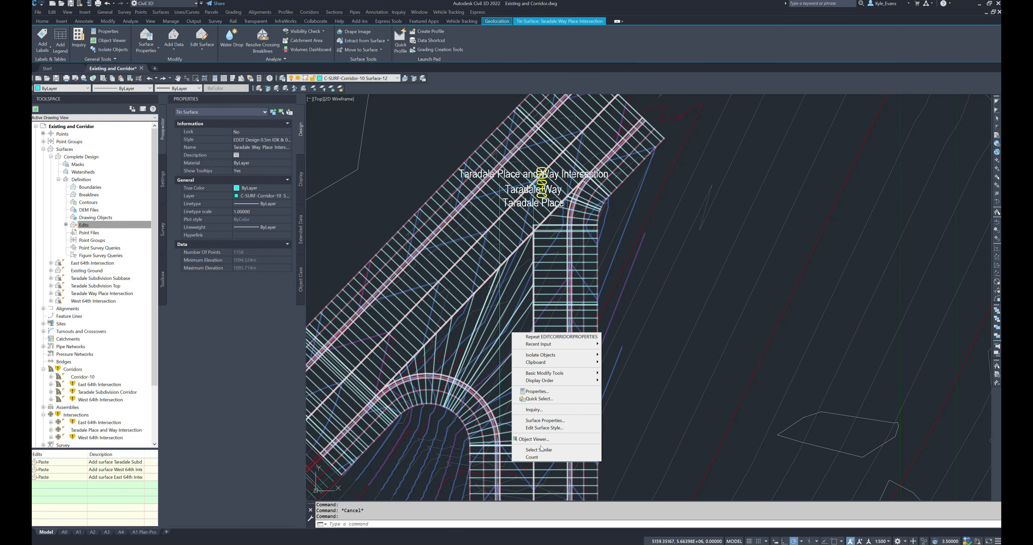
pyautogui.click(534, 439)
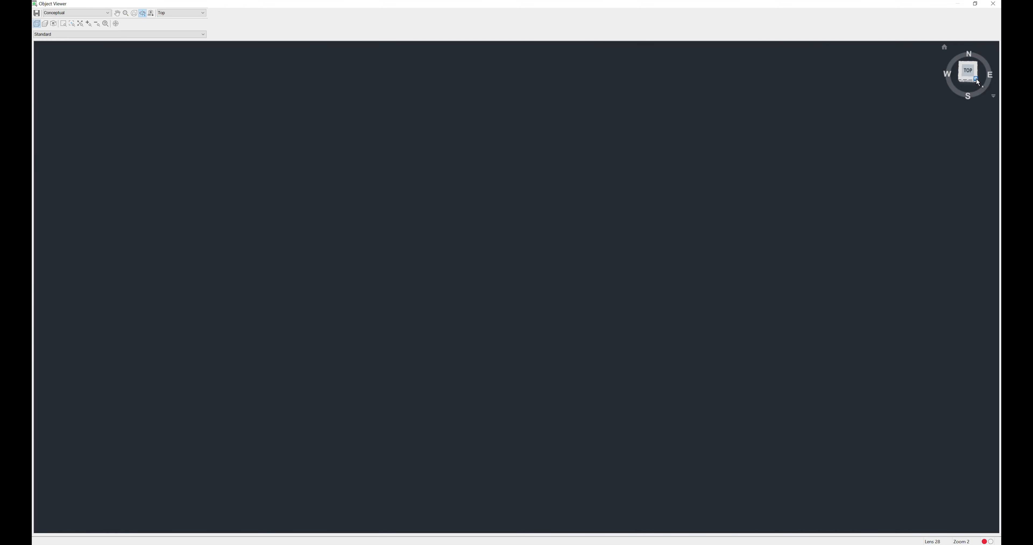
pyautogui.scroll(5, 578, 291)
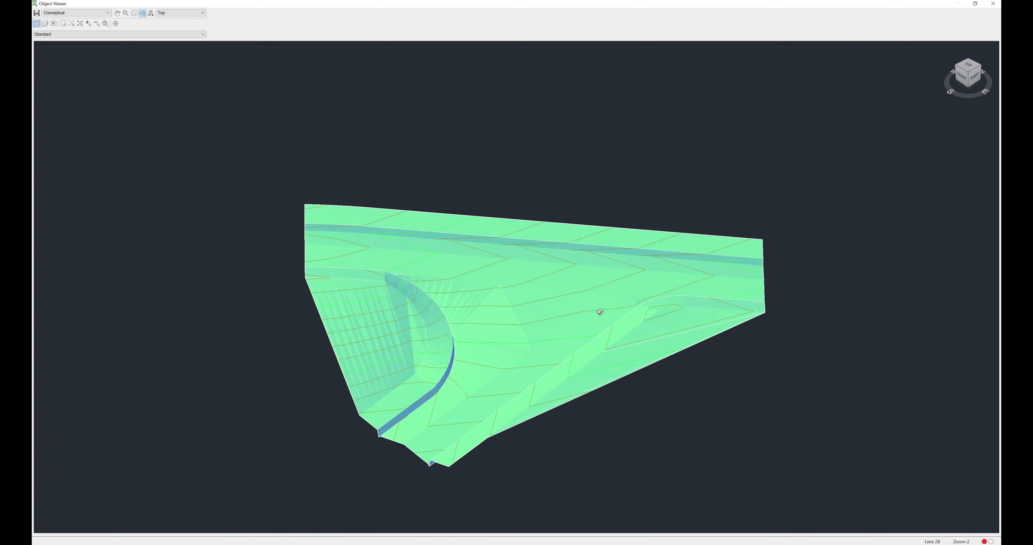
pyautogui.moveTo(494, 285); pyautogui.dragTo(467, 184)
pyautogui.moveTo(450, 271); pyautogui.dragTo(630, 255)
pyautogui.moveTo(422, 262); pyautogui.dragTo(424, 196)
pyautogui.moveTo(519, 317); pyautogui.dragTo(413, 307)
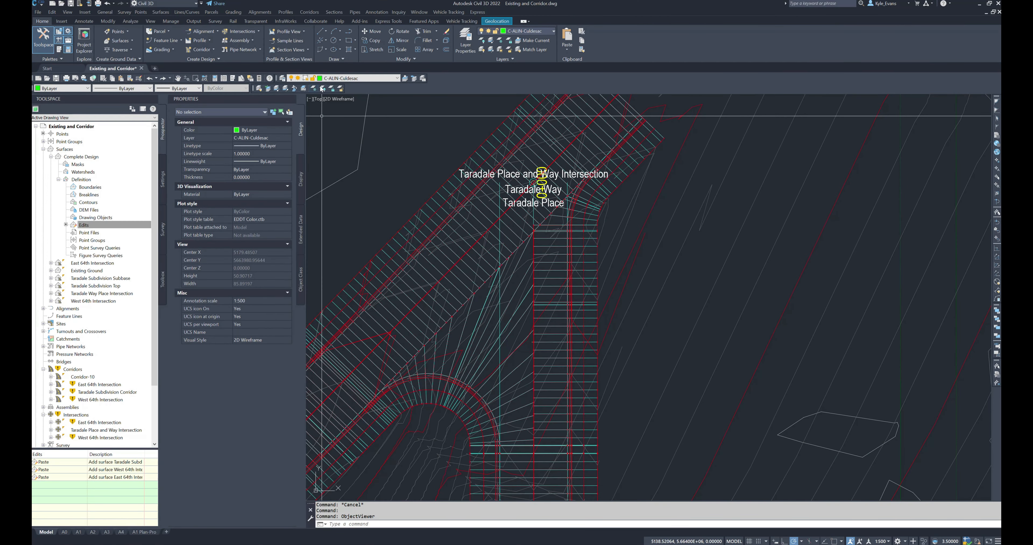
# Freeze the Taradale Way Place Intersection surface's layer, C-SURF-Corridor-10 Surface-12, undoing the mistaken freeze of C-SURF-Complete Design
pyautogui.click(500, 41)
pyautogui.moveTo(435, 436)
pyautogui.mouseDown(button='middle')
pyautogui.moveTo(495, 371)
pyautogui.moveTo(543, 260)
pyautogui.mouseUp(button='middle')
pyautogui.scroll(4, 489, 373)
pyautogui.scroll(-2, 483, 351)
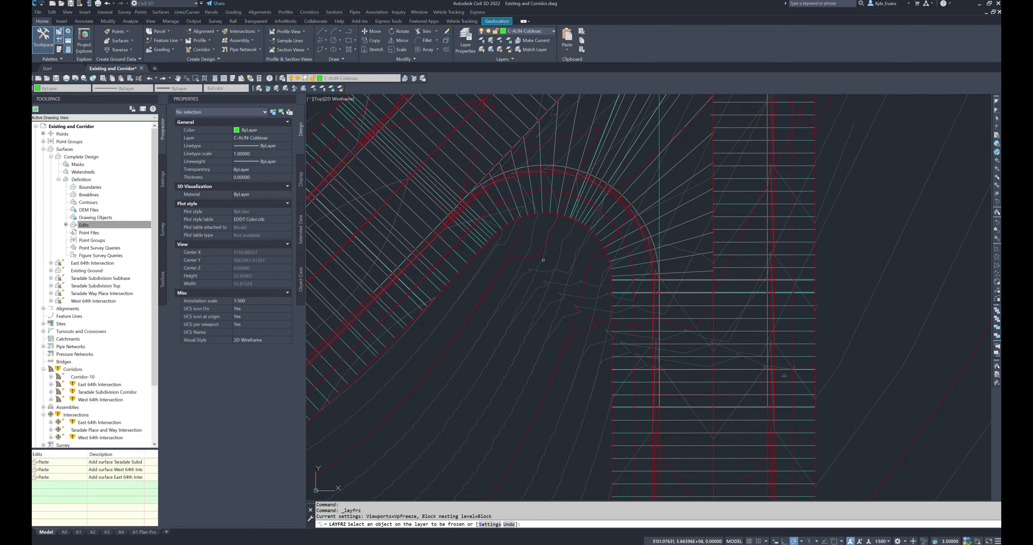
pyautogui.click(573, 284)
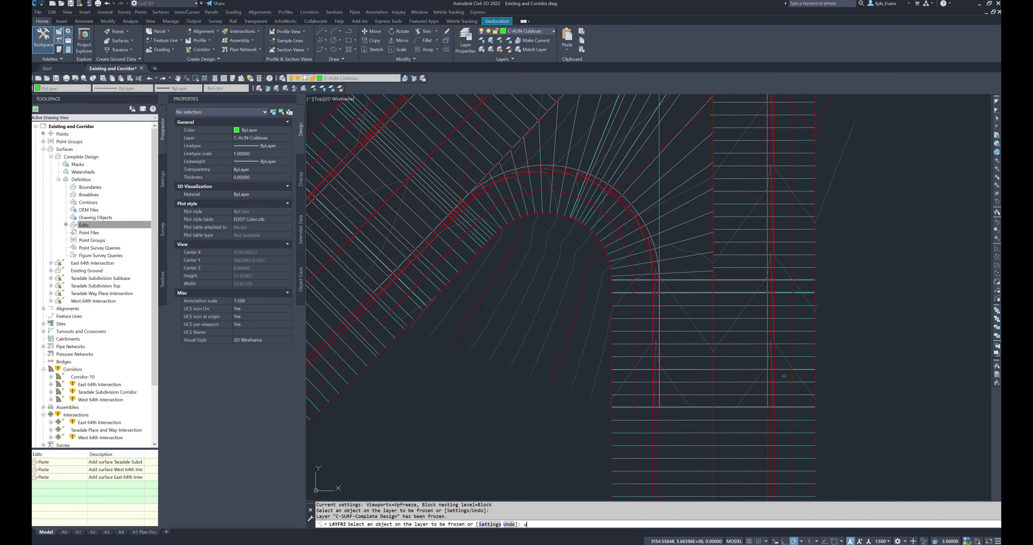
pyautogui.write('u')
pyautogui.press('Return')
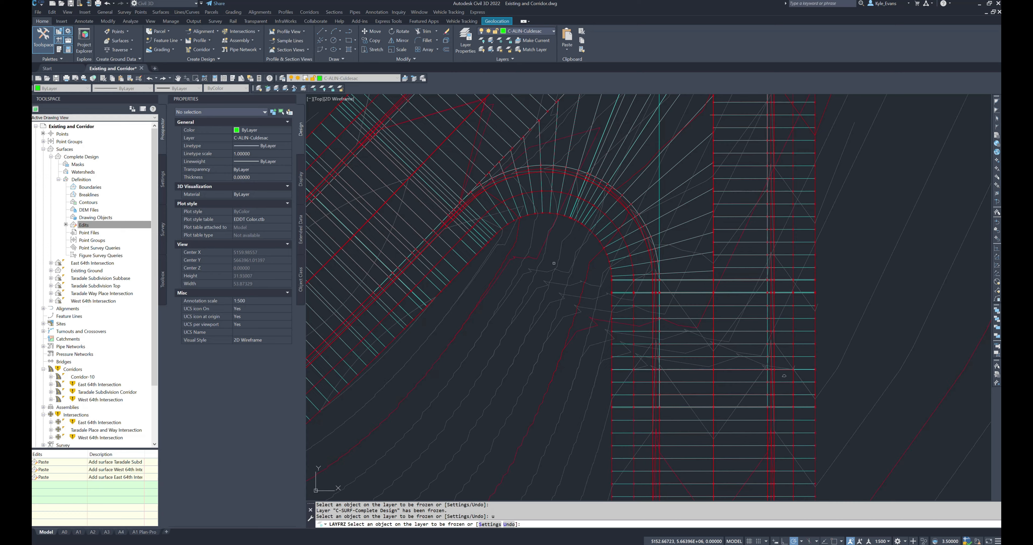
pyautogui.click(535, 276)
pyautogui.press('Escape')
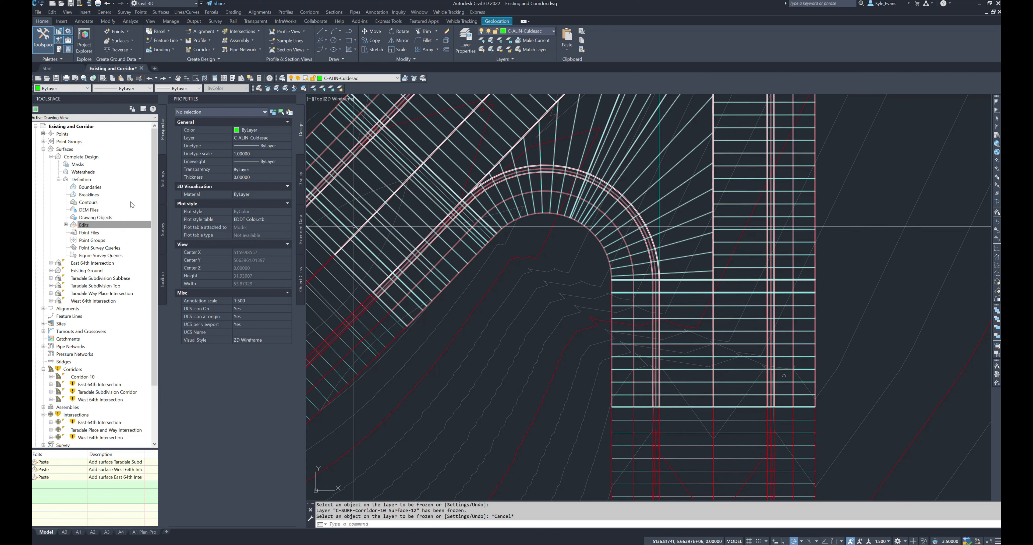
# Paste the Taradale Way Place Intersection surface into the Complete Design surface's edits
pyautogui.click(87, 225)
pyautogui.rightClick(98, 227)
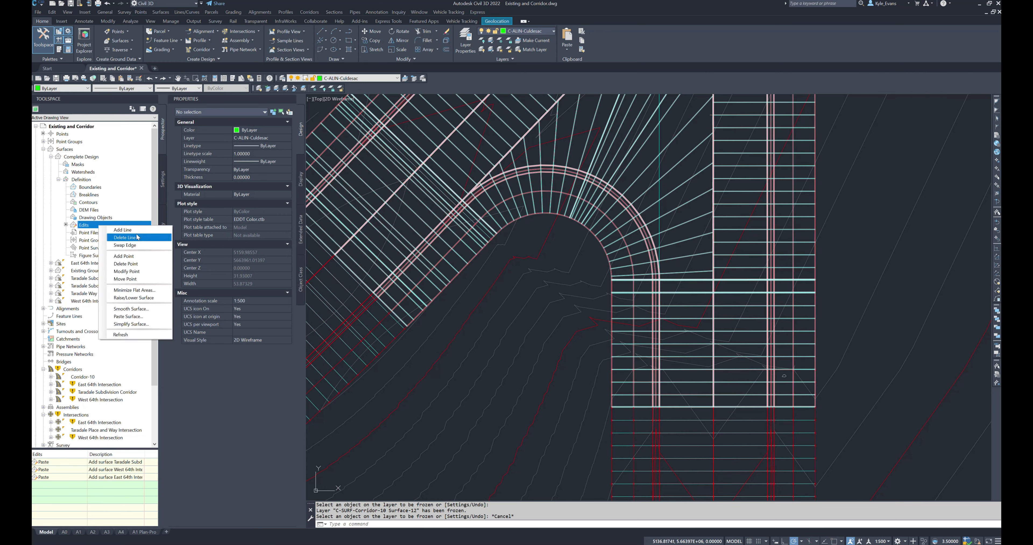
pyautogui.click(128, 316)
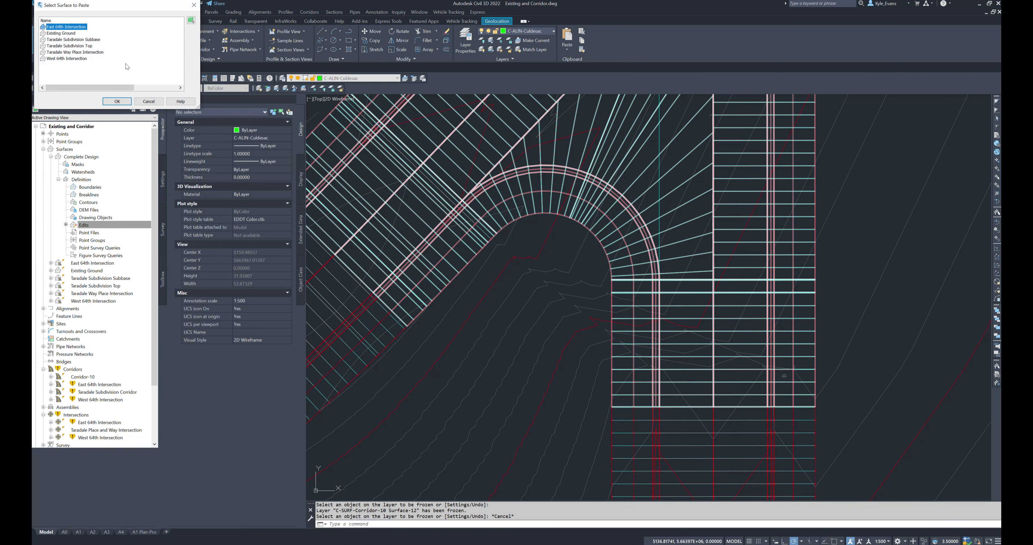
pyautogui.click(67, 53)
pyautogui.click(117, 102)
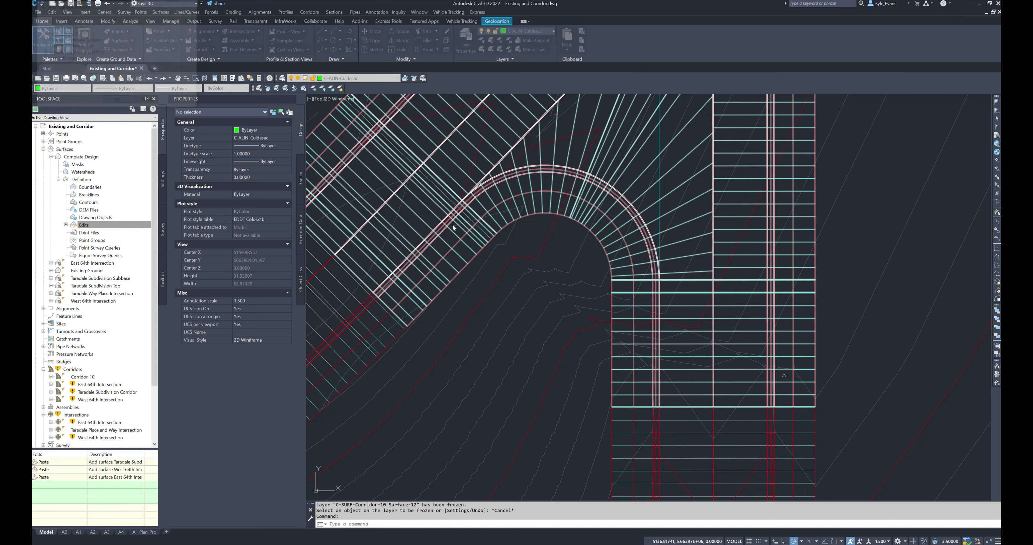
# Examine the updated Complete Design surface around the junction of Taradale Place and Taradale Way
pyautogui.scroll(-2, 550, 275)
pyautogui.scroll(-2, 551, 274)
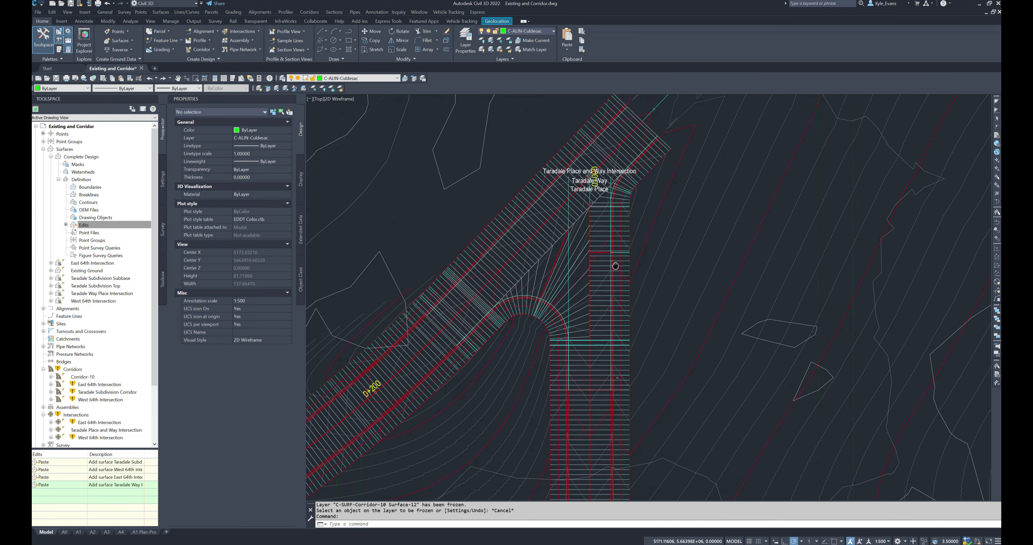
pyautogui.scroll(5, 589, 275)
pyautogui.scroll(-5, 589, 275)
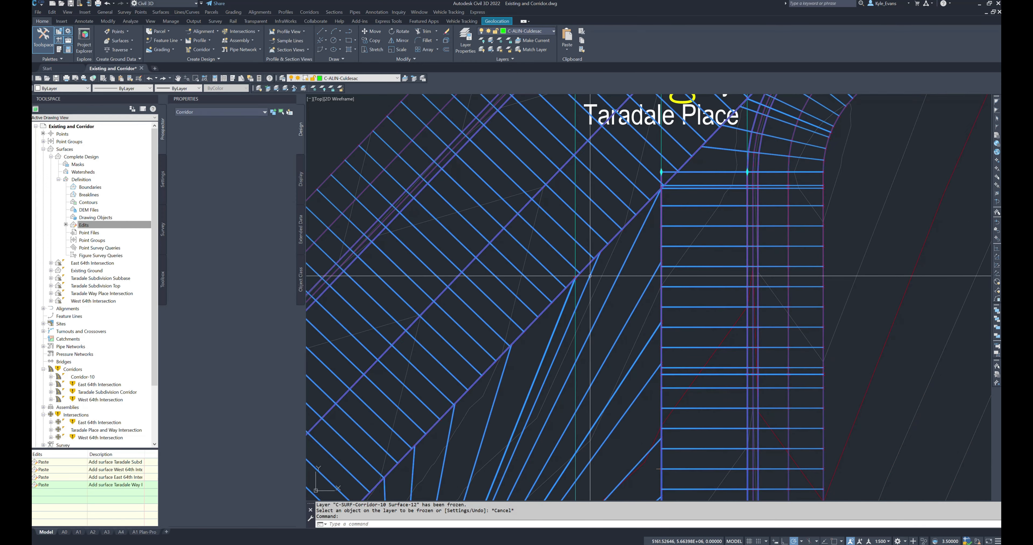
pyautogui.scroll(3, 538, 280)
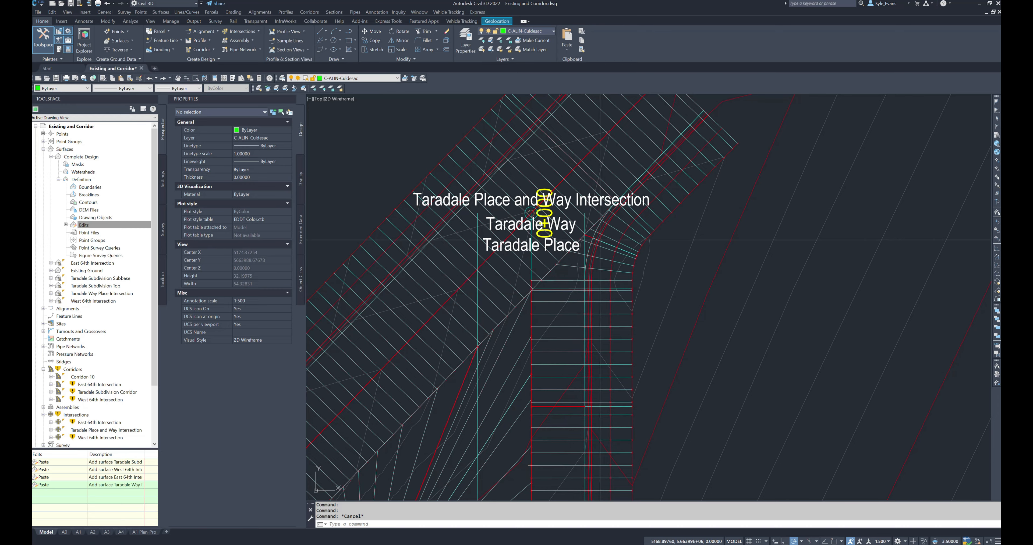
pyautogui.moveTo(581, 253); pyautogui.dragTo(647, 231, button='middle')
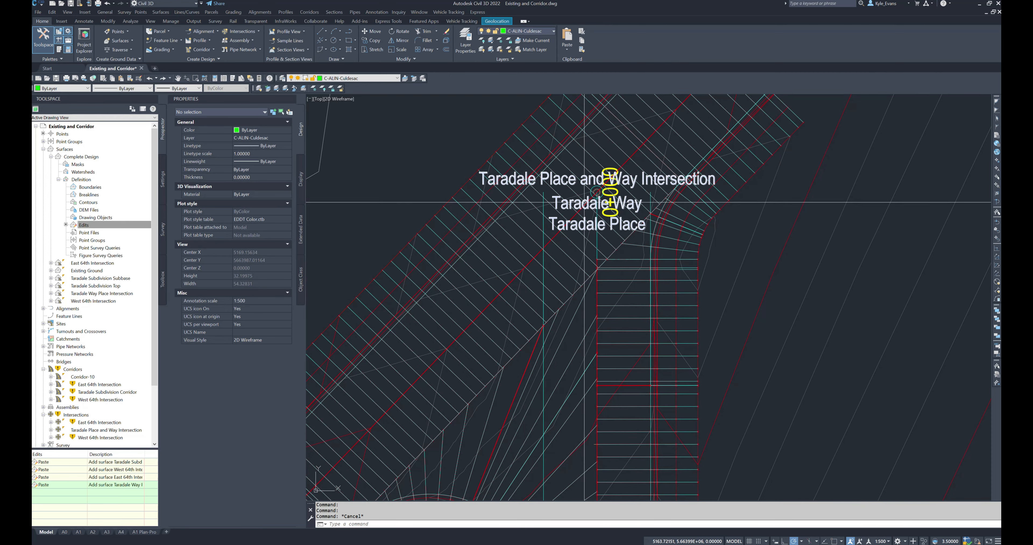
# Review the alignment and quadrant details in the Taradale Place and Way Intersection's properties, leaving them as they are
pyautogui.click(593, 191)
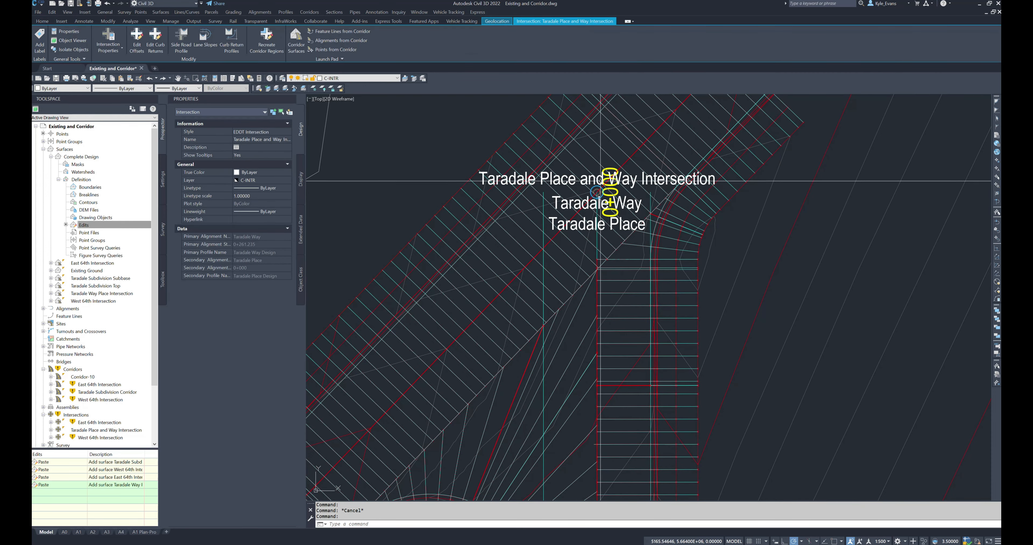
pyautogui.scroll(3, 597, 190)
pyautogui.rightClick(579, 177)
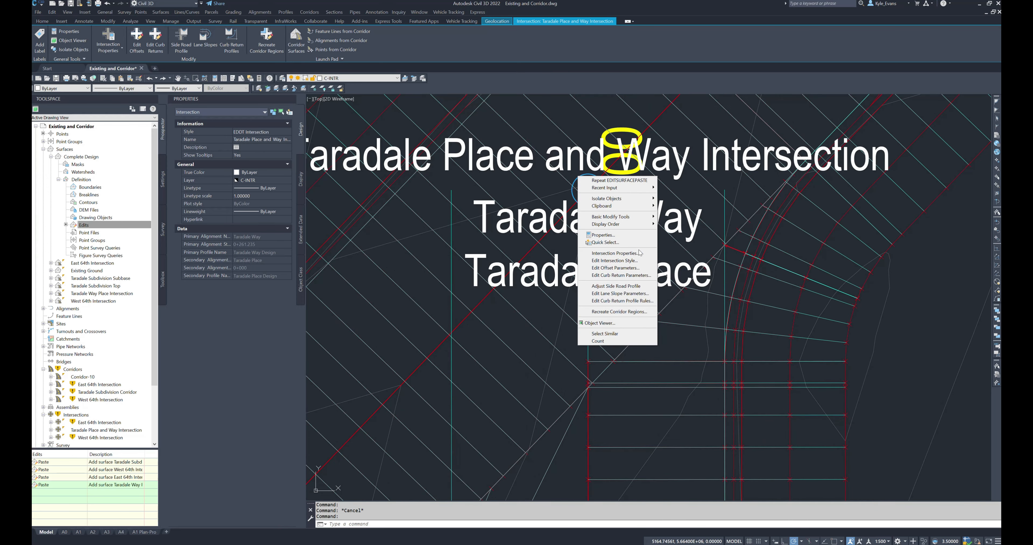
pyautogui.click(614, 253)
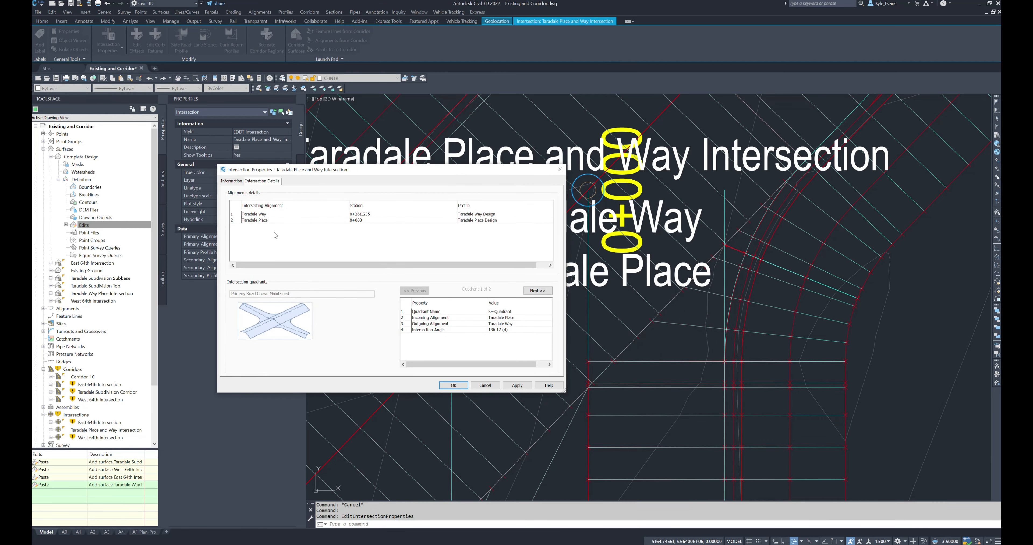
pyautogui.click(560, 170)
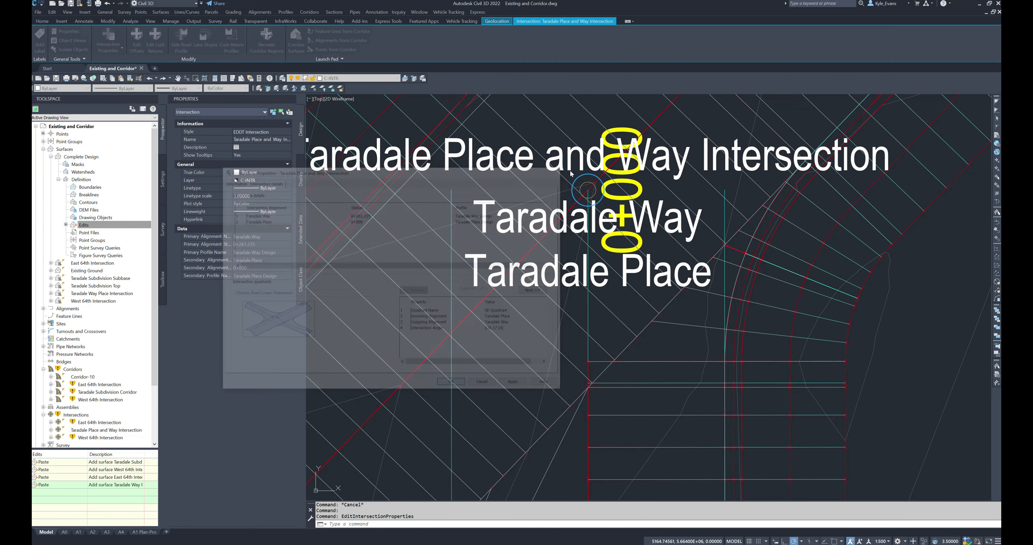
# Review the left and right offset values of Taradale Way and Taradale Place in the intersection's offset parameters
pyautogui.rightClick(579, 182)
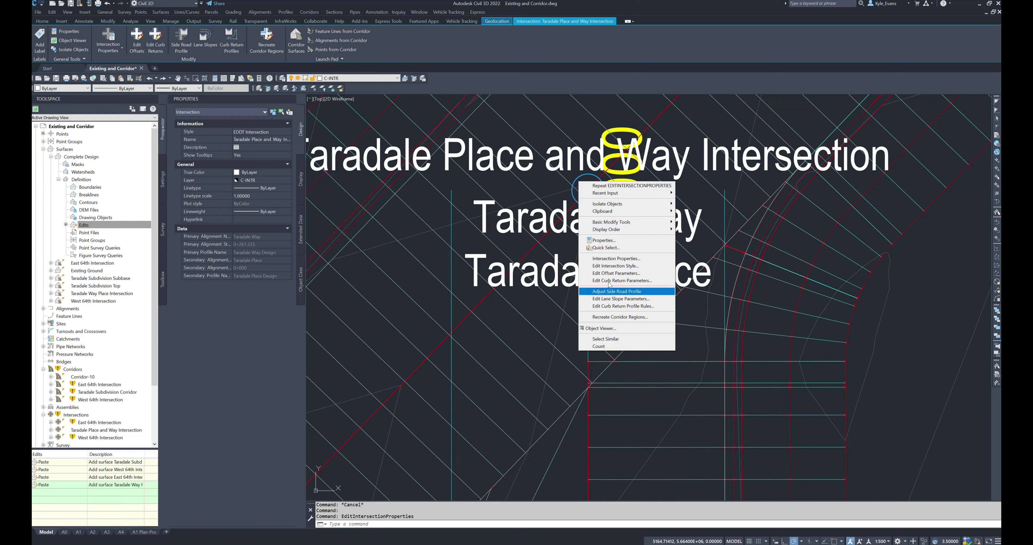
pyautogui.click(622, 273)
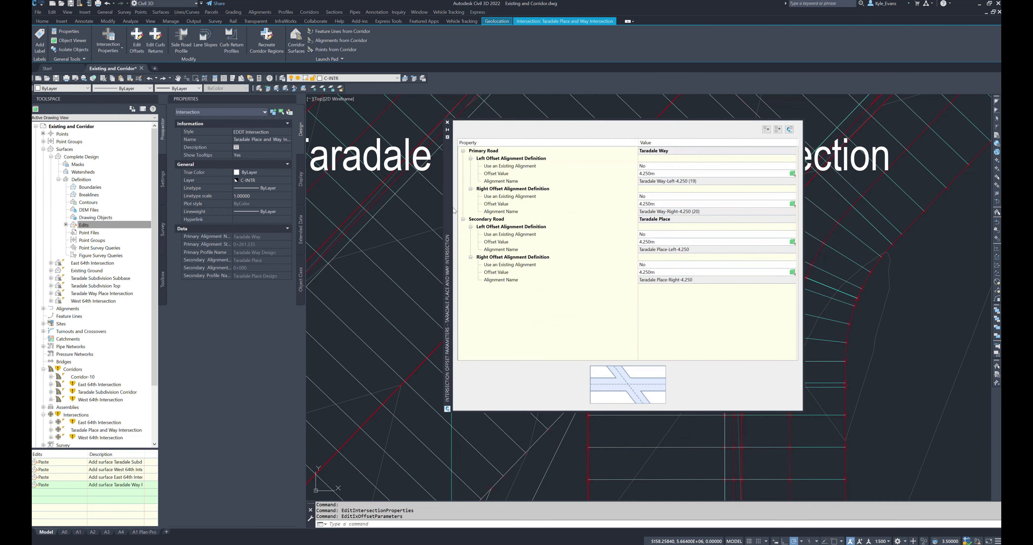
pyautogui.click(664, 175)
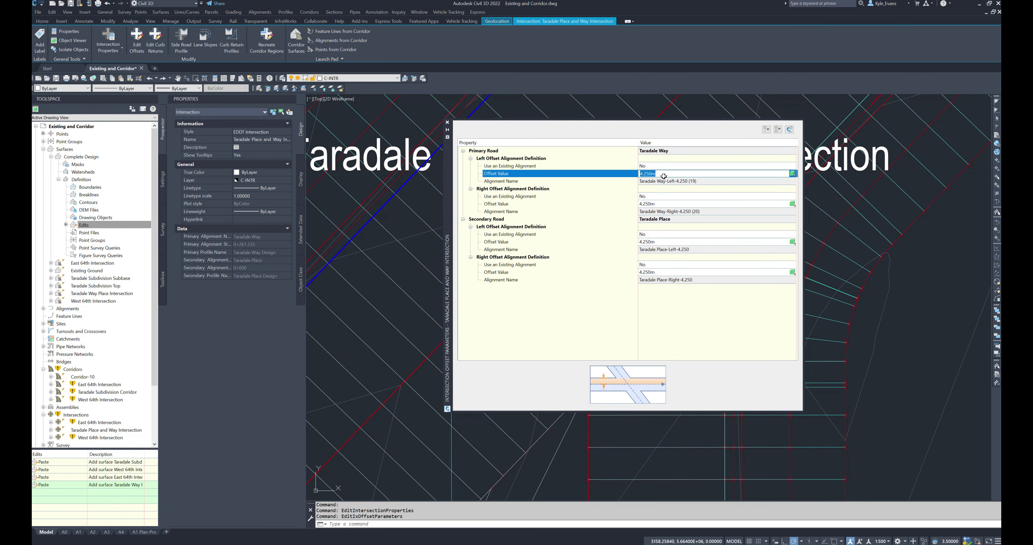
pyautogui.click(664, 203)
pyautogui.click(663, 242)
pyautogui.click(660, 272)
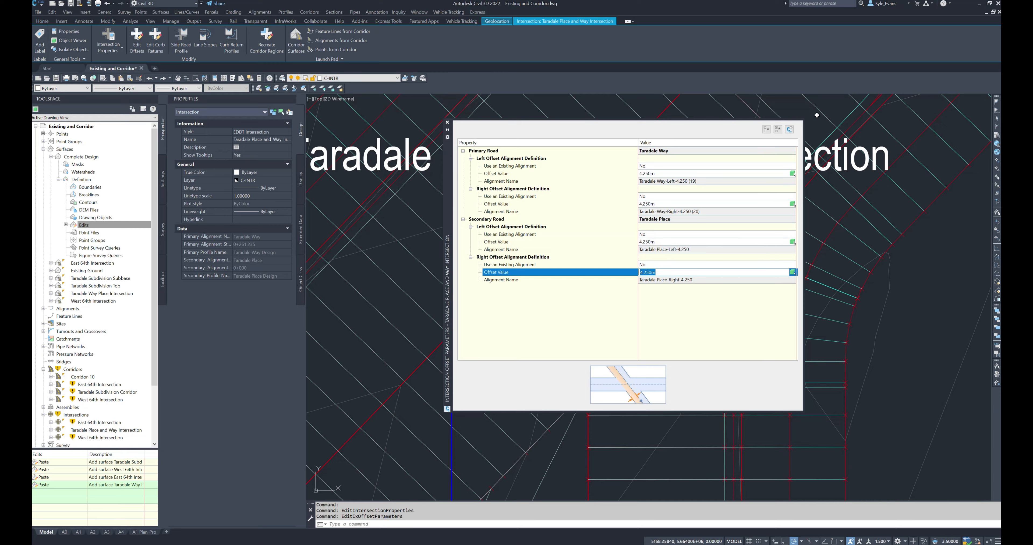
pyautogui.click(447, 122)
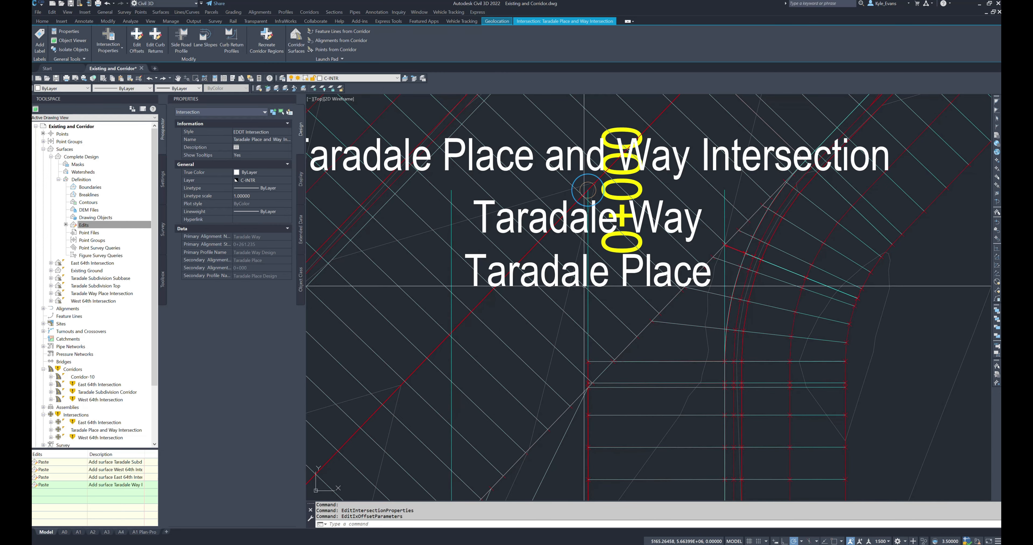
# Review the intersection's curb return parameters for the SE and SW quadrants
pyautogui.rightClick(585, 175)
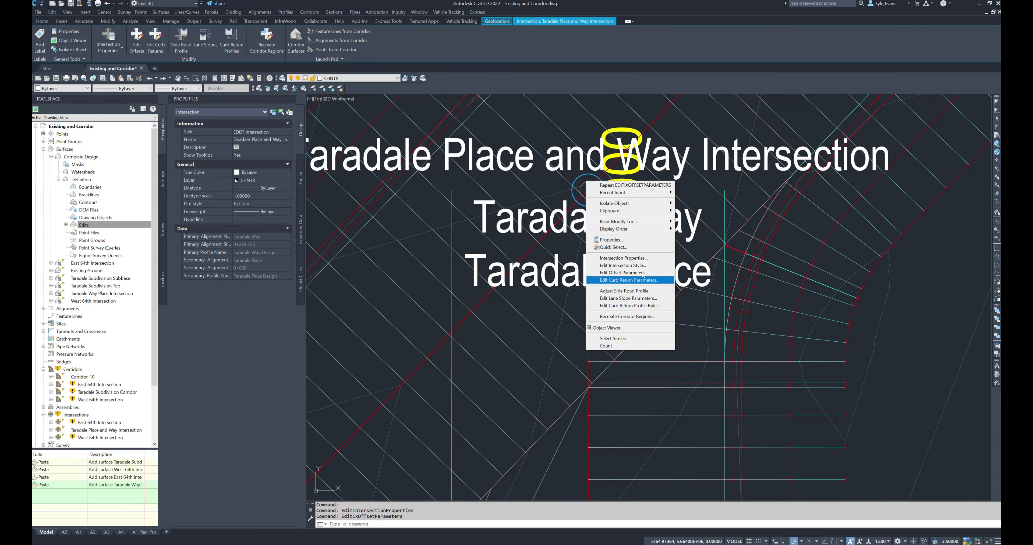
pyautogui.click(640, 281)
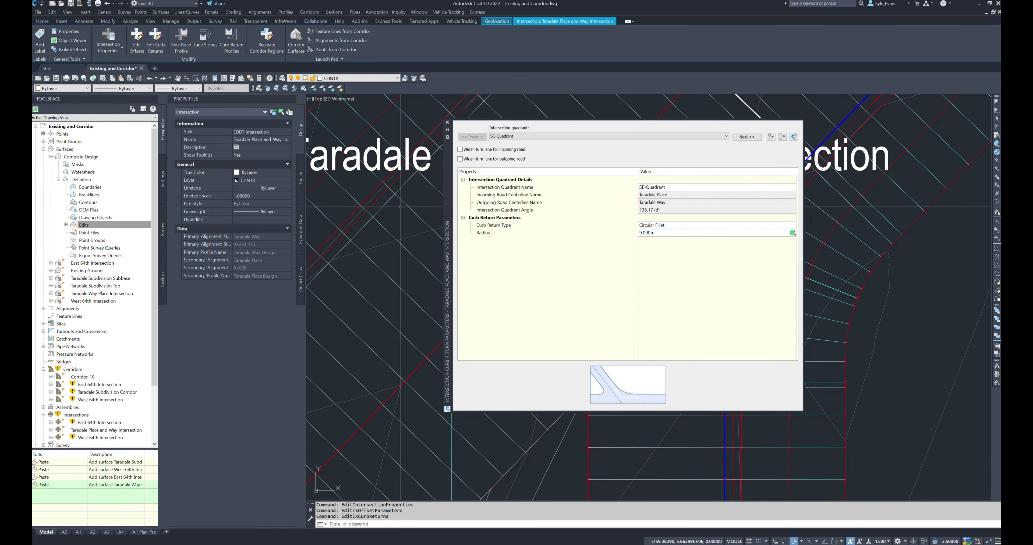
pyautogui.click(748, 137)
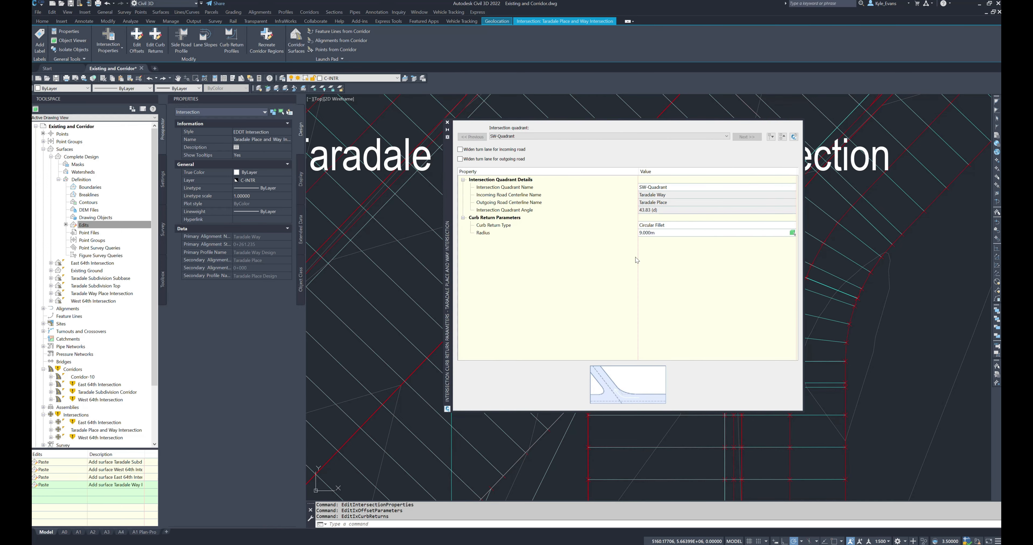
pyautogui.click(448, 122)
pyautogui.scroll(-5, 548, 316)
pyautogui.scroll(4, 548, 316)
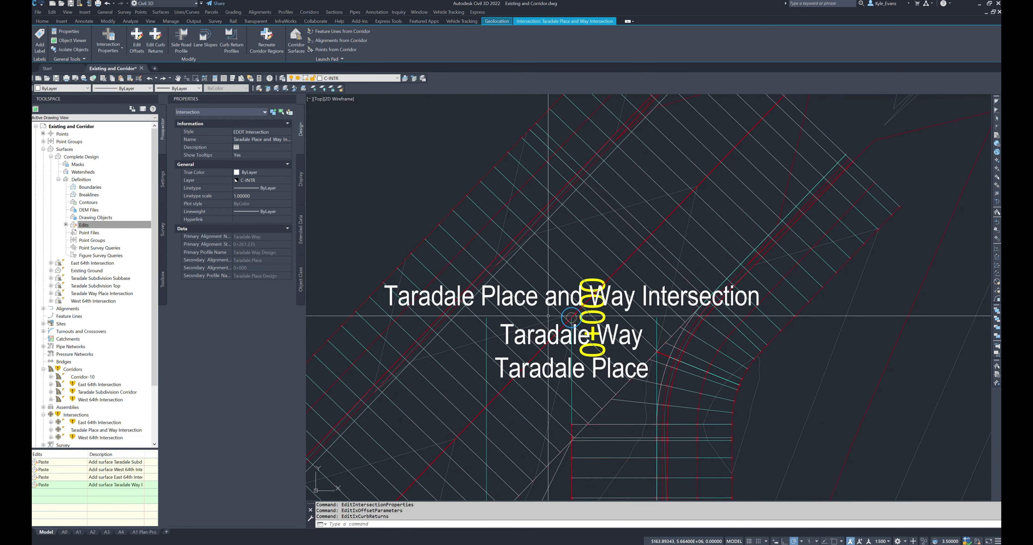
# Rebuild all out-of-date corridors in the drawing
pyautogui.click(72, 414)
pyautogui.rightClick(72, 415)
pyautogui.click(105, 442)
pyautogui.rightClick(92, 424)
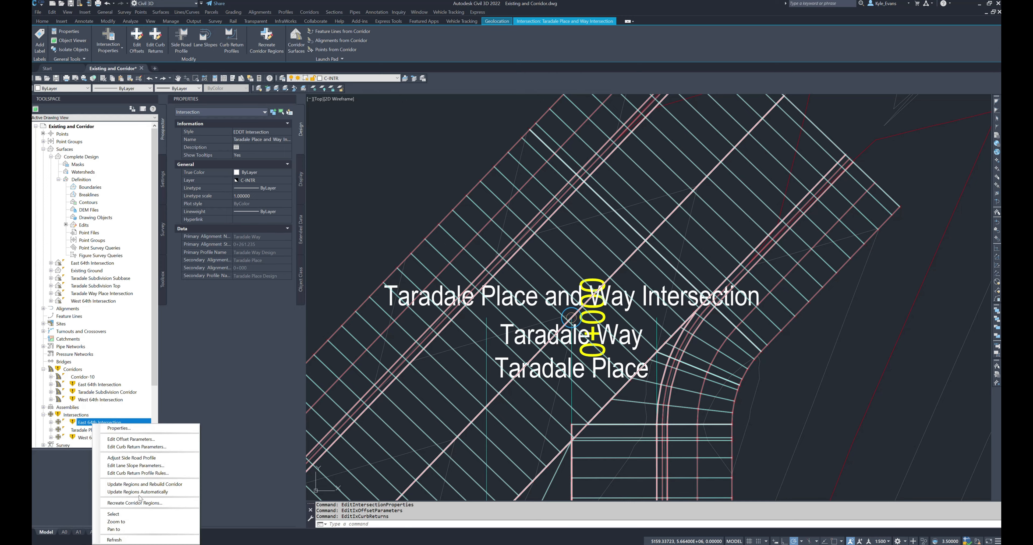
pyautogui.click(86, 421)
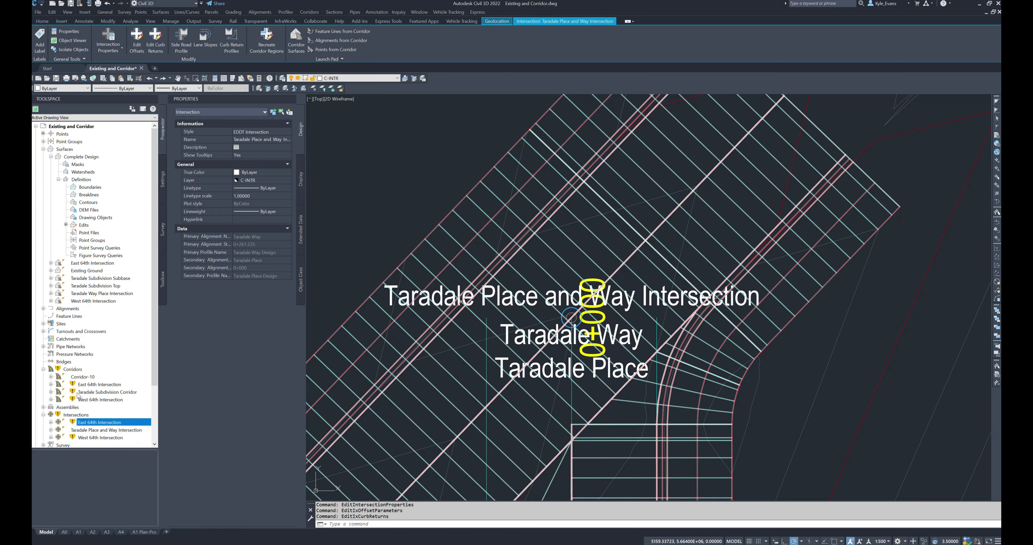
pyautogui.rightClick(72, 369)
pyautogui.click(101, 391)
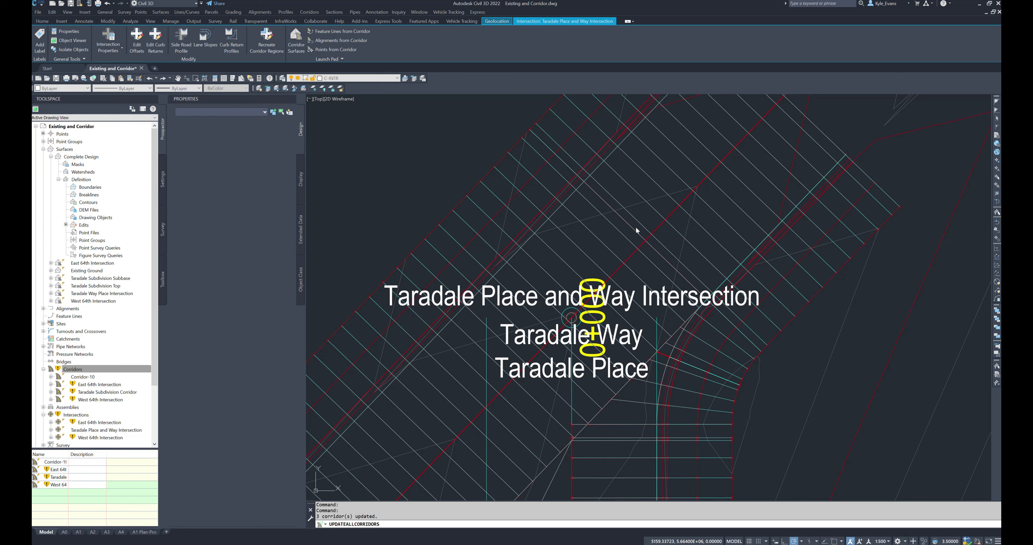
# View the Complete Design surface in the Object Viewer from a tilted angle and examine the Taradale Place and Way junction
pyautogui.click(636, 203)
pyautogui.click(724, 327)
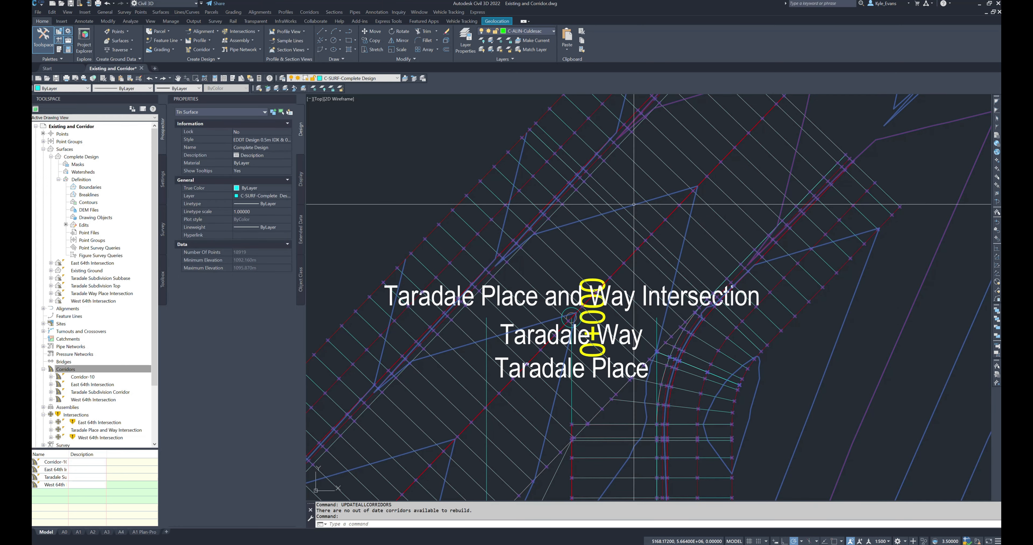
pyautogui.rightClick(697, 249)
pyautogui.press('Escape')
pyautogui.press('Escape')
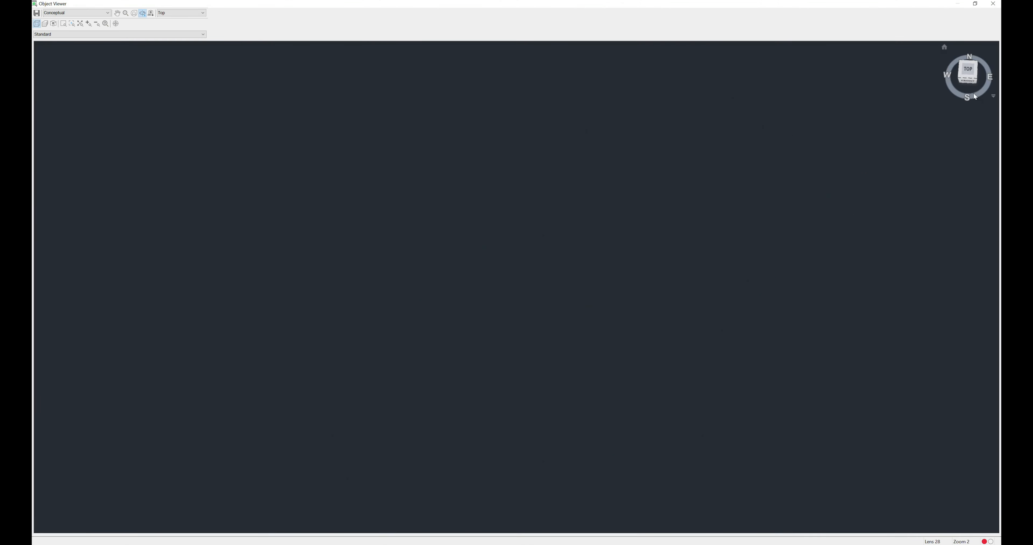
pyautogui.click(977, 83)
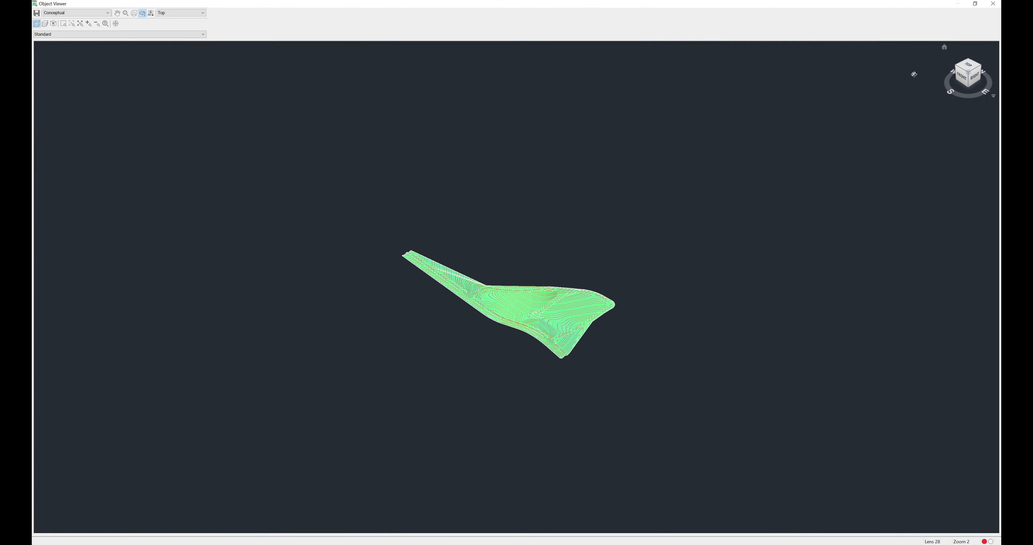
pyautogui.scroll(6, 538, 260)
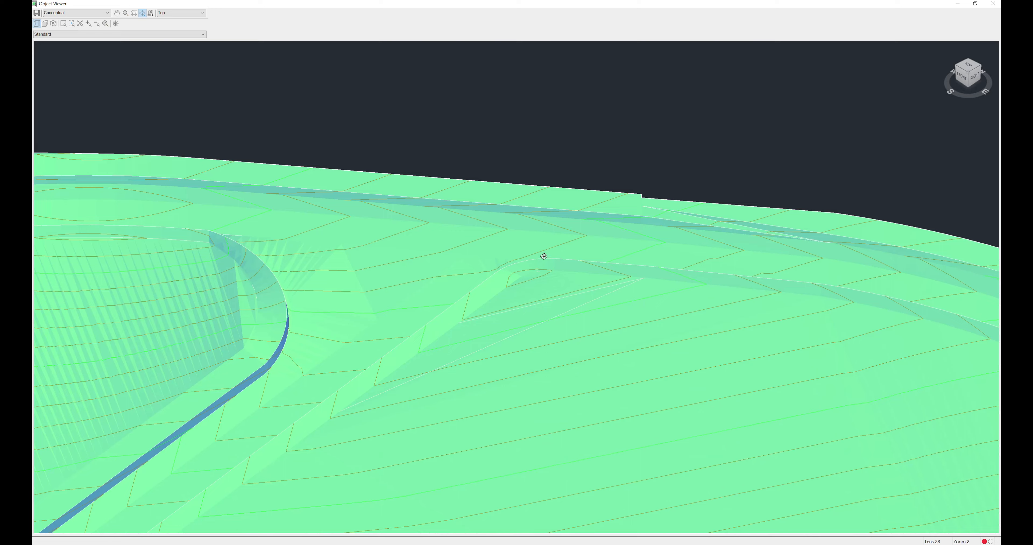
pyautogui.moveTo(342, 261); pyautogui.dragTo(629, 219, button='middle')
pyautogui.moveTo(319, 169); pyautogui.dragTo(619, 147, button='middle')
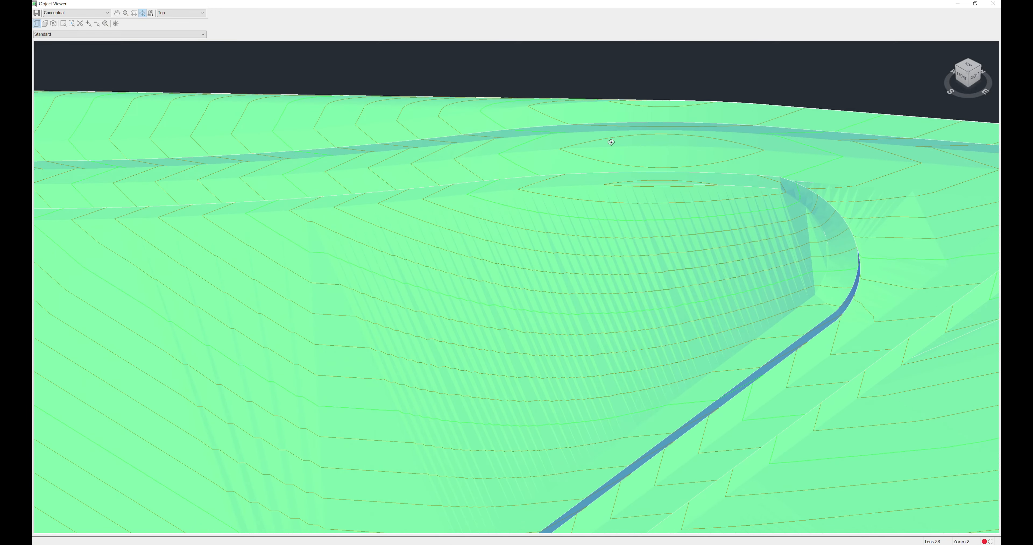
# Examine the Complete Design surface in 3D around the West 64th Intersection and across towards the east end
pyautogui.scroll(-4, 735, 172)
pyautogui.moveTo(454, 437); pyautogui.dragTo(718, 356, button='middle')
pyautogui.moveTo(357, 242); pyautogui.dragTo(463, 195, button='middle')
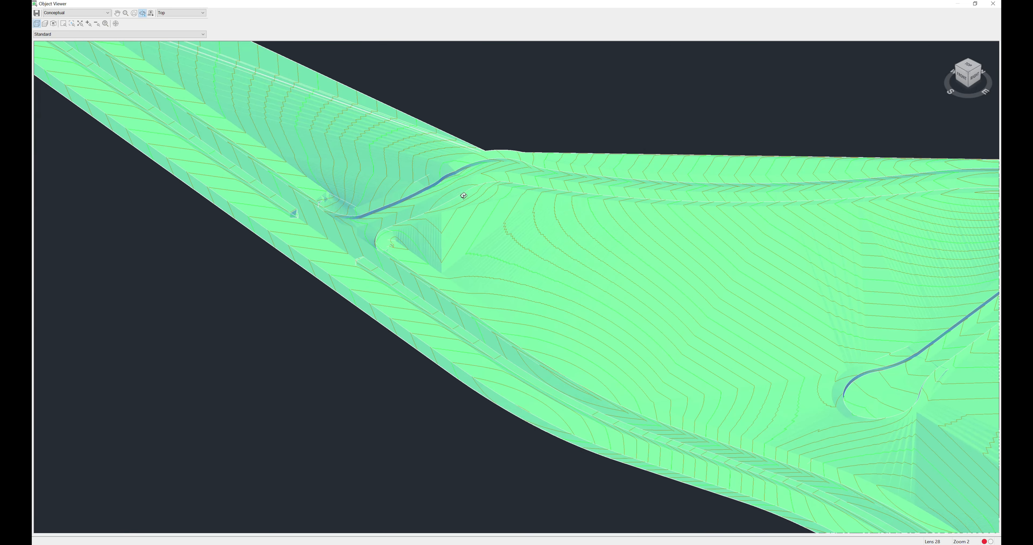
pyautogui.scroll(2, 471, 184)
pyautogui.scroll(-4, 353, 266)
pyautogui.moveTo(628, 373); pyautogui.dragTo(408, 291, button='middle')
pyautogui.moveTo(439, 339); pyautogui.dragTo(309, 303, button='middle')
pyautogui.moveTo(467, 384); pyautogui.dragTo(368, 353, button='middle')
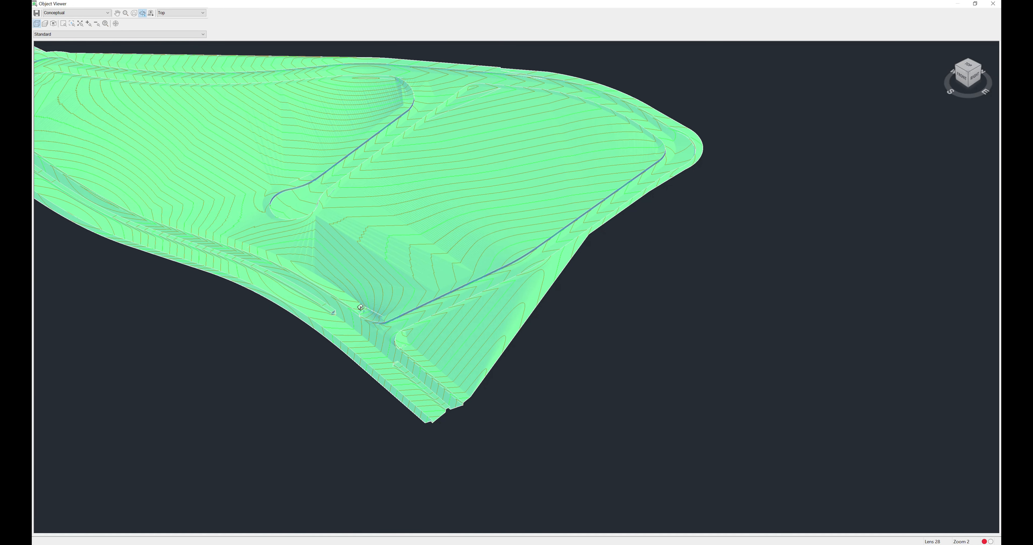
# Examine the curb returns and road edges of the East 64th Intersection up close in 3D
pyautogui.scroll(2, 378, 326)
pyautogui.moveTo(217, 385); pyautogui.dragTo(524, 321, button='middle')
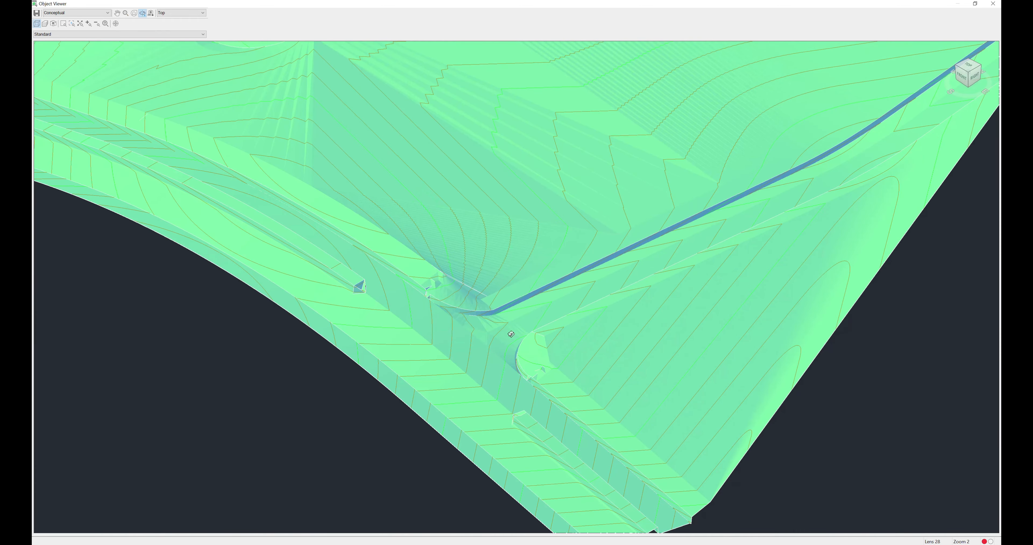
pyautogui.scroll(2, 497, 333)
pyautogui.scroll(-3, 496, 335)
pyautogui.scroll(3, 471, 341)
pyautogui.moveTo(410, 446); pyautogui.dragTo(585, 306, button='middle')
pyautogui.scroll(2, 542, 328)
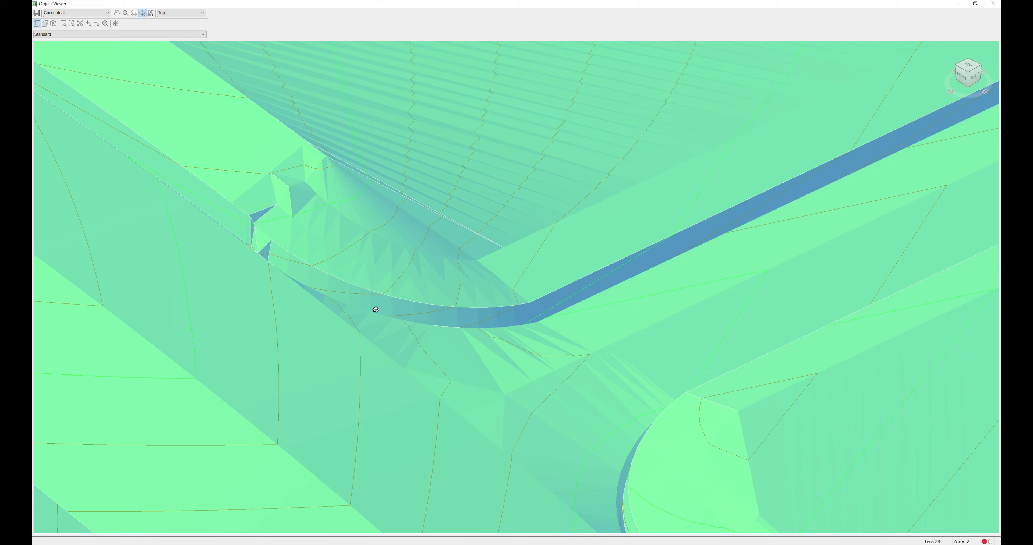
pyautogui.scroll(-3, 502, 357)
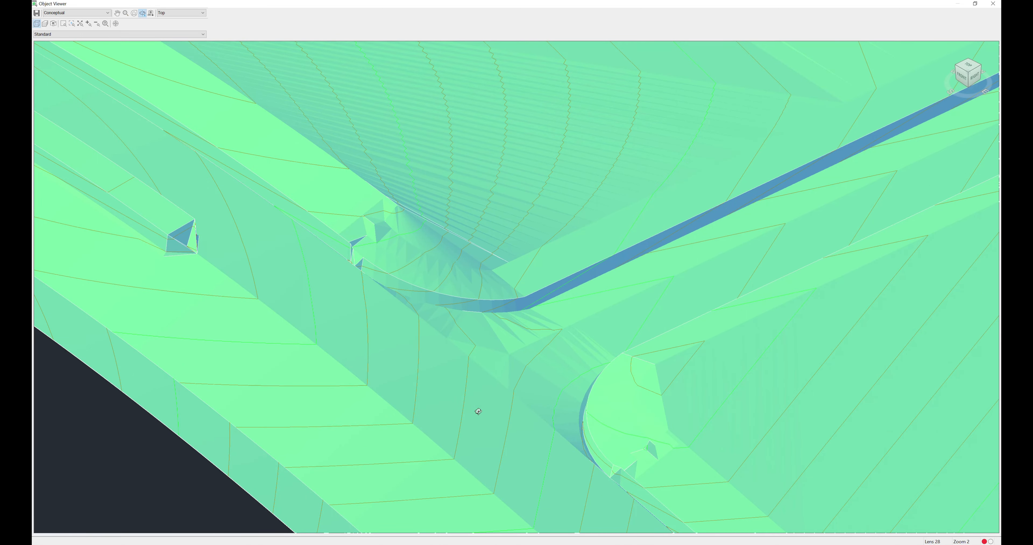
# Return to the Taradale Place and Way junction in 3D and examine its curb return closely
pyautogui.scroll(2, 487, 418)
pyautogui.moveTo(732, 168)
pyautogui.mouseDown(button='middle')
pyautogui.moveTo(283, 410)
pyautogui.moveTo(341, 380)
pyautogui.mouseUp(button='middle')
pyautogui.moveTo(738, 140); pyautogui.dragTo(321, 388, button='middle')
pyautogui.moveTo(722, 149)
pyautogui.mouseDown(button='middle')
pyautogui.moveTo(524, 266)
pyautogui.moveTo(226, 514)
pyautogui.mouseUp(button='middle')
pyautogui.scroll(-3, 656, 232)
pyautogui.moveTo(404, 205); pyautogui.dragTo(825, 304, button='middle')
pyautogui.moveTo(339, 290); pyautogui.dragTo(505, 313, button='middle')
pyautogui.scroll(2, 464, 203)
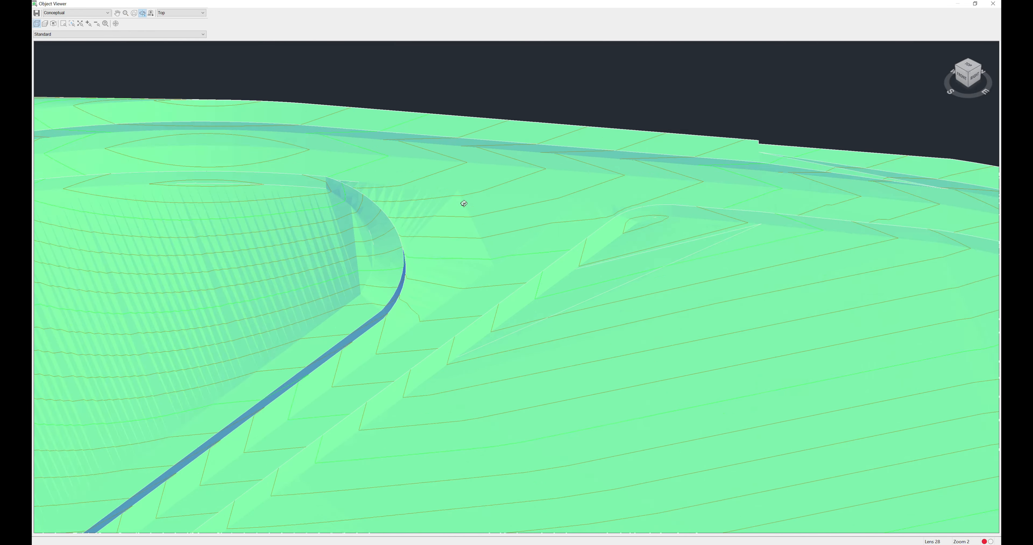
pyautogui.scroll(2, 464, 204)
pyautogui.moveTo(340, 315); pyautogui.dragTo(377, 350, button='middle')
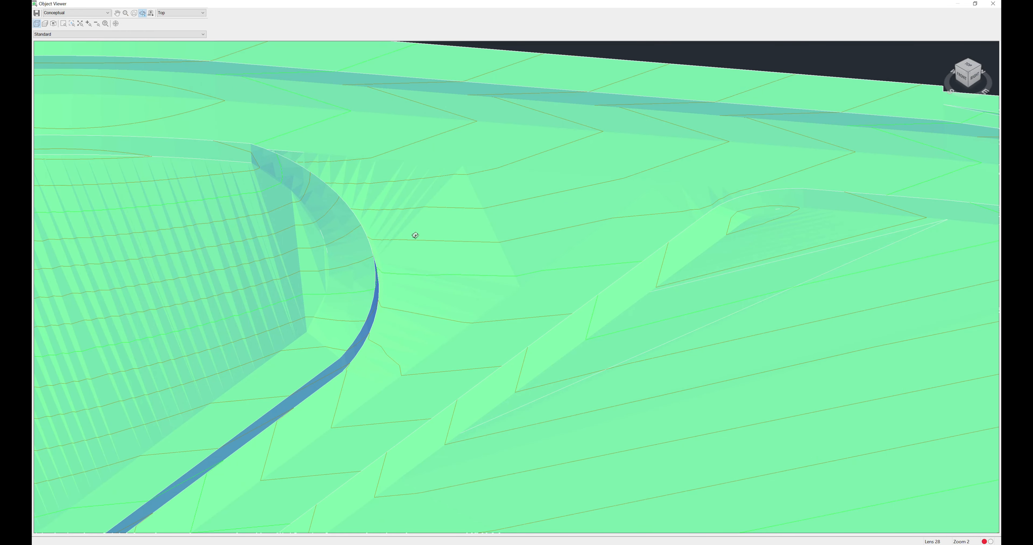
# Examine Taradale Place in 3D between the cul-de-sac bulb and the Taradale Way junction, and close the Object Viewer
pyautogui.moveTo(331, 418); pyautogui.dragTo(639, 129, button='middle')
pyautogui.scroll(-4, 474, 321)
pyautogui.moveTo(341, 365); pyautogui.dragTo(612, 238, button='middle')
pyautogui.scroll(5, 555, 283)
pyautogui.scroll(-4, 606, 279)
pyautogui.scroll(3, 513, 370)
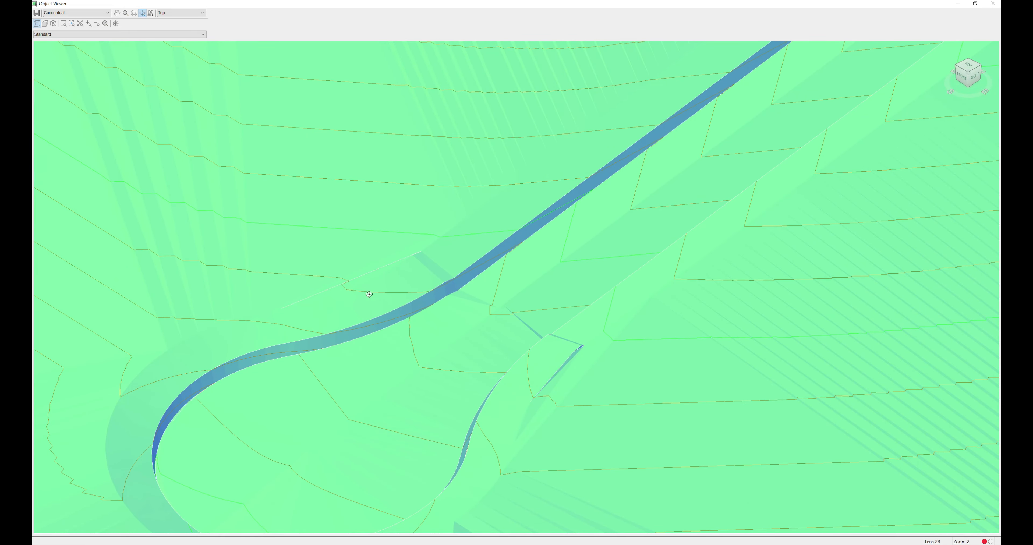
pyautogui.scroll(-3, 561, 299)
pyautogui.scroll(3, 689, 191)
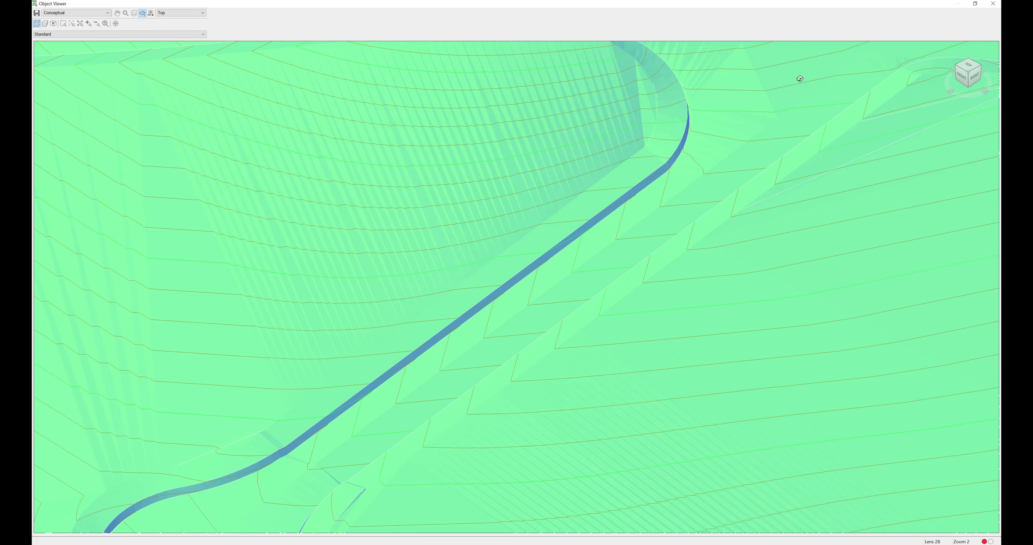
pyautogui.moveTo(800, 79); pyautogui.dragTo(409, 410)
pyautogui.moveTo(400, 369); pyautogui.dragTo(524, 362)
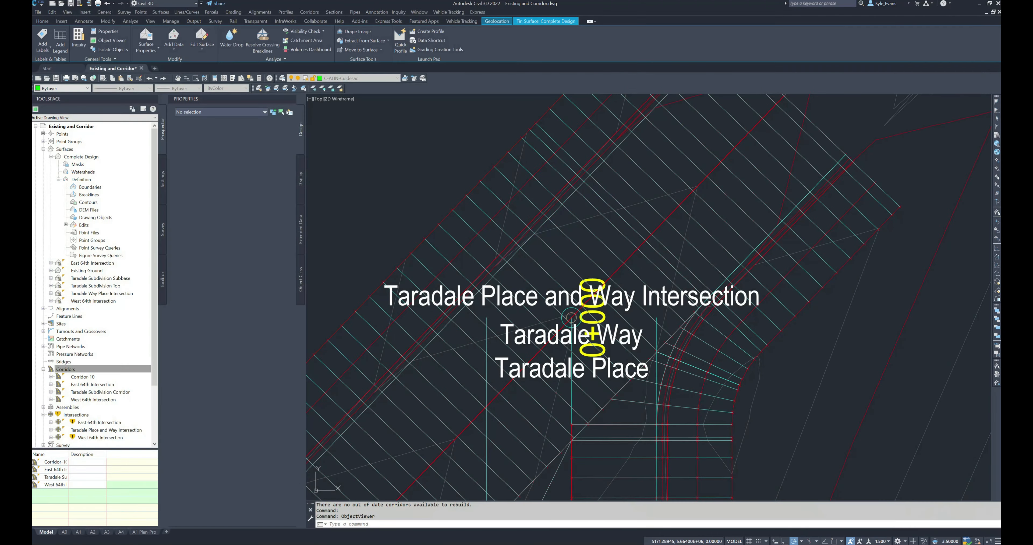
# Select the Taradale Place Design profile and examine the Cul-De-Sac, West Knuckle and East Knuckle EOA profile views
pyautogui.scroll(-5, 489, 287)
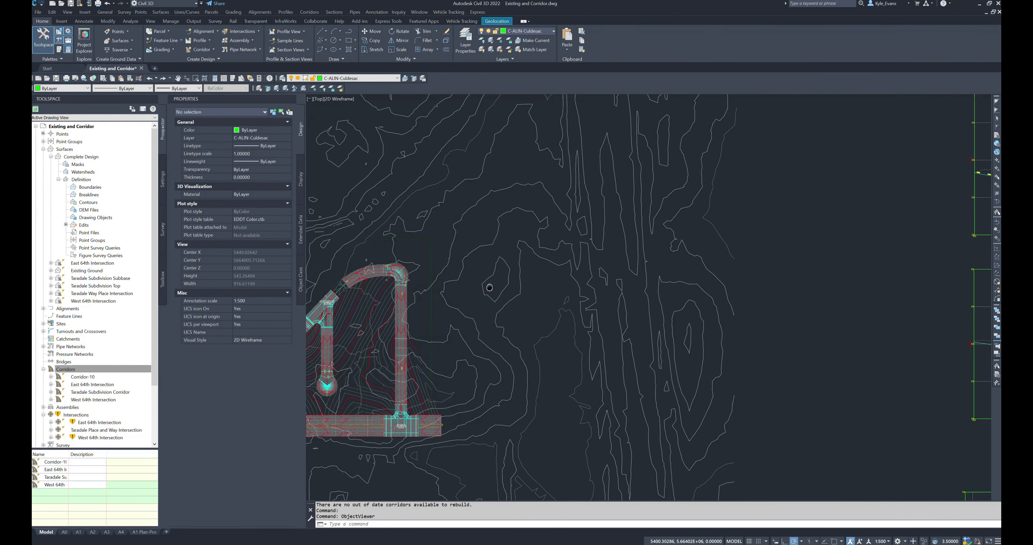
pyautogui.moveTo(489, 288); pyautogui.dragTo(389, 290, button='middle')
pyautogui.scroll(-2, 691, 281)
pyautogui.moveTo(798, 315); pyautogui.dragTo(618, 317, button='middle')
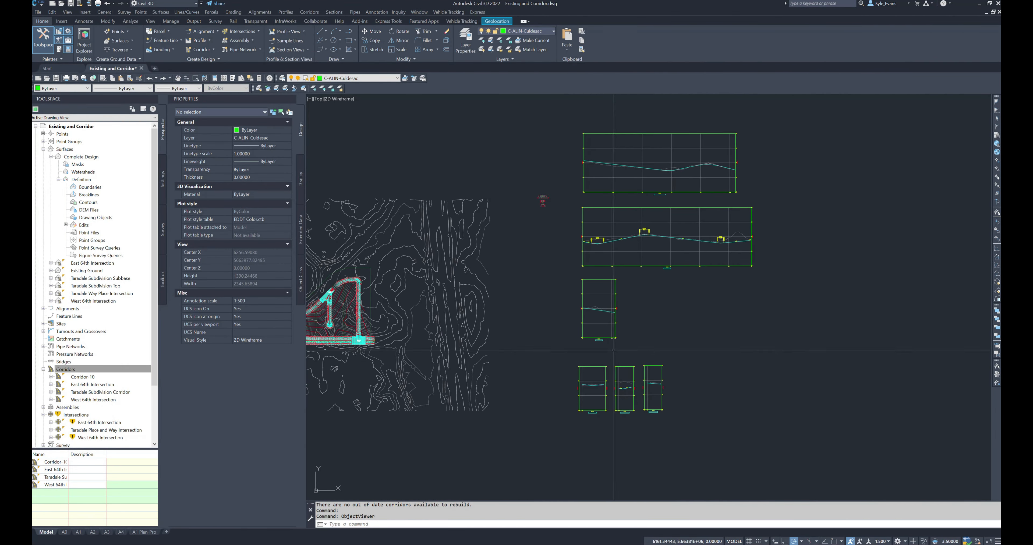
pyautogui.scroll(4, 597, 320)
pyautogui.click(589, 283)
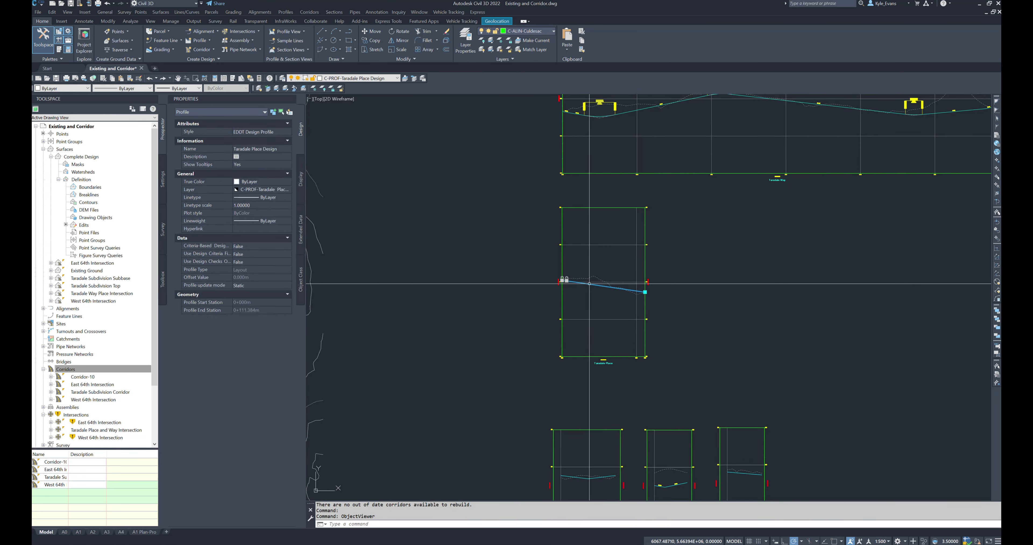
pyautogui.scroll(2, 570, 320)
pyautogui.scroll(-2, 570, 421)
pyautogui.moveTo(595, 417); pyautogui.dragTo(529, 190, button='middle')
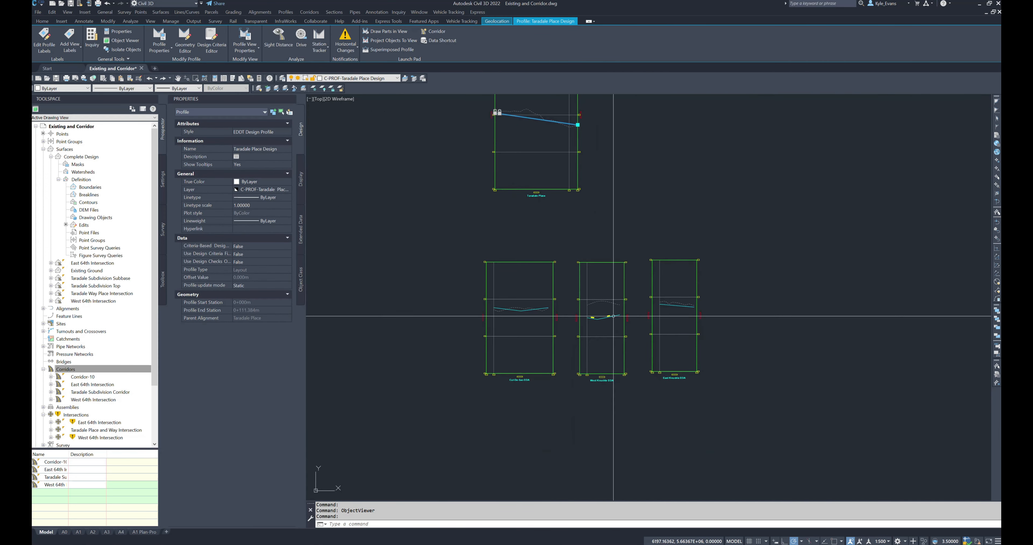
pyautogui.scroll(3, 619, 318)
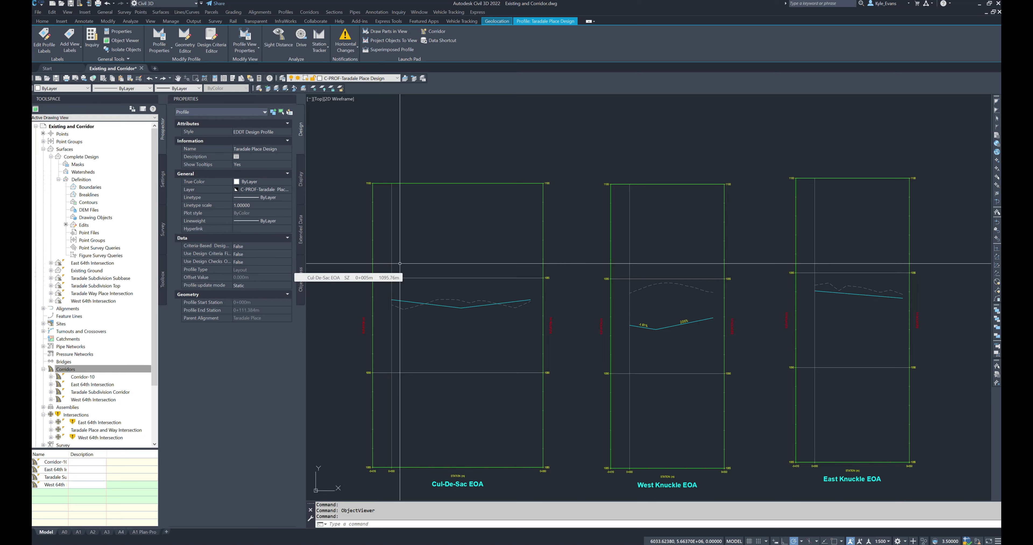